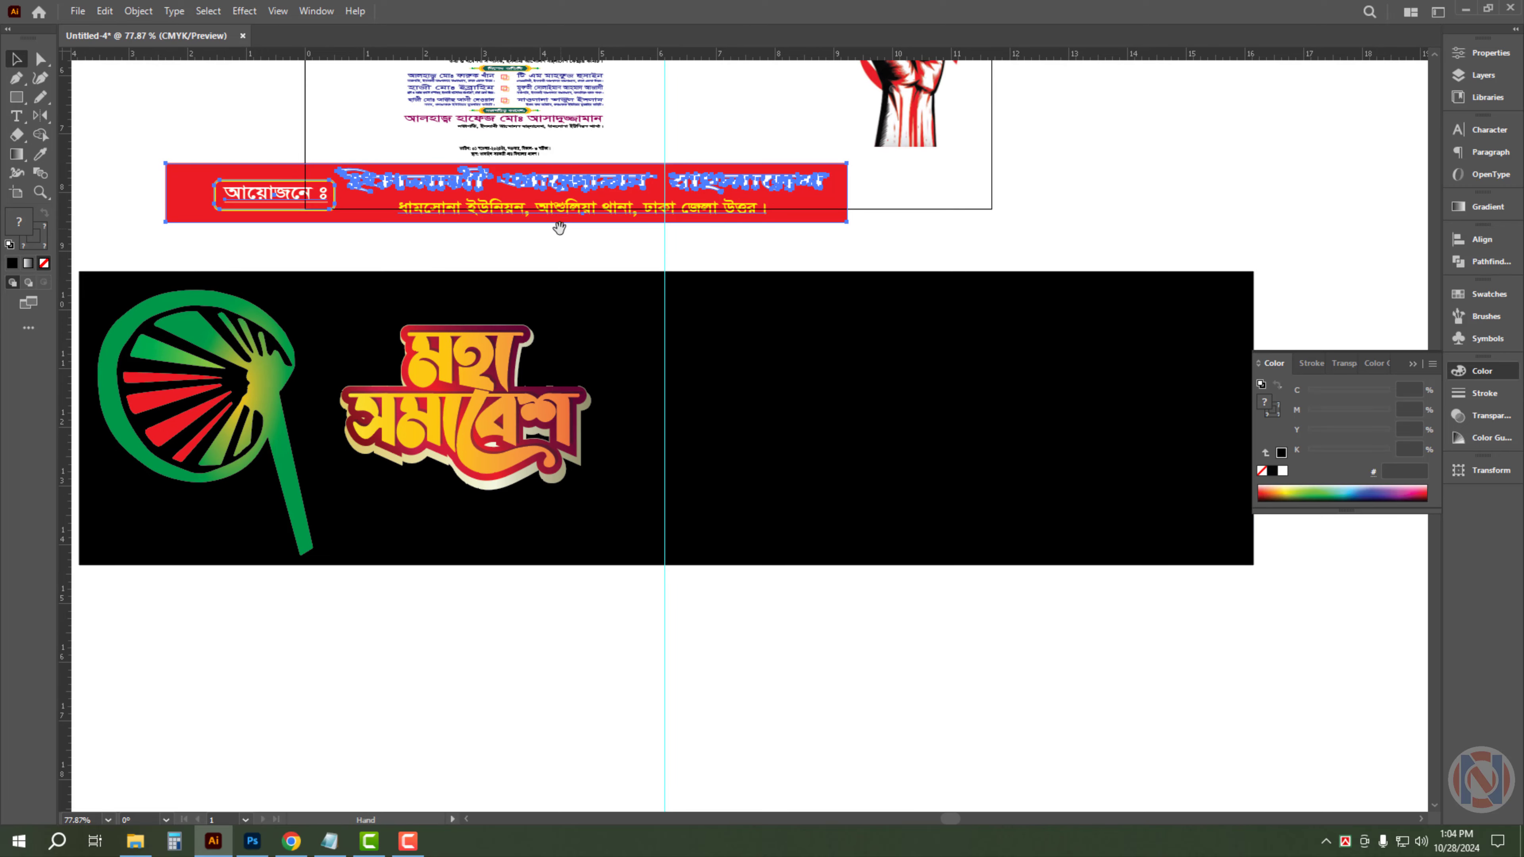
- Reduce a copy of the black banner rectangle to a strip about 0.82 in high along the banner's bottom edge
left_click(925, 685)
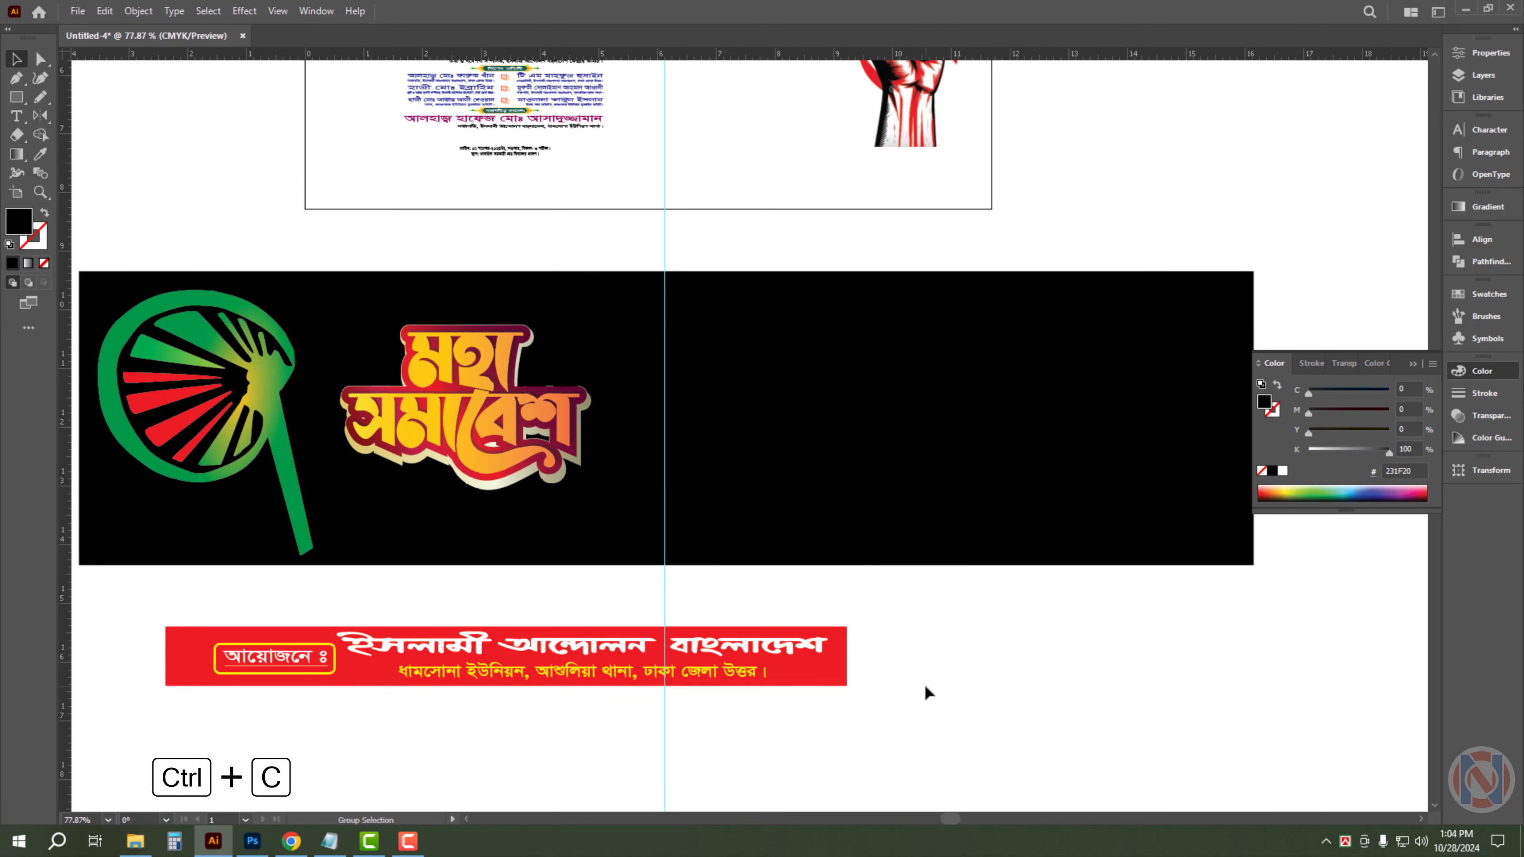
left_click(933, 480)
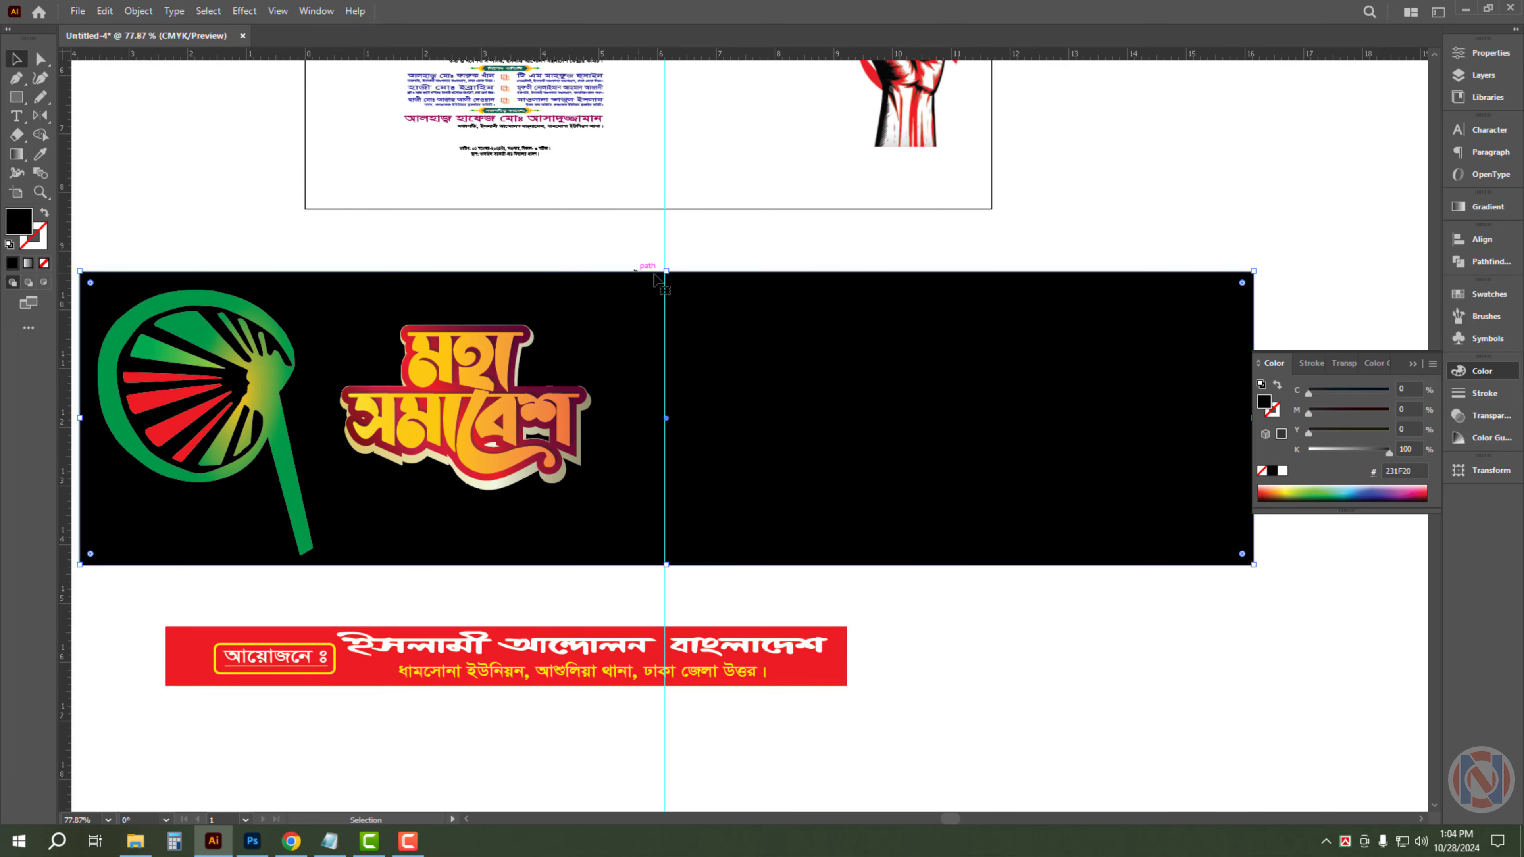
left_click_drag(667, 273, 667, 516)
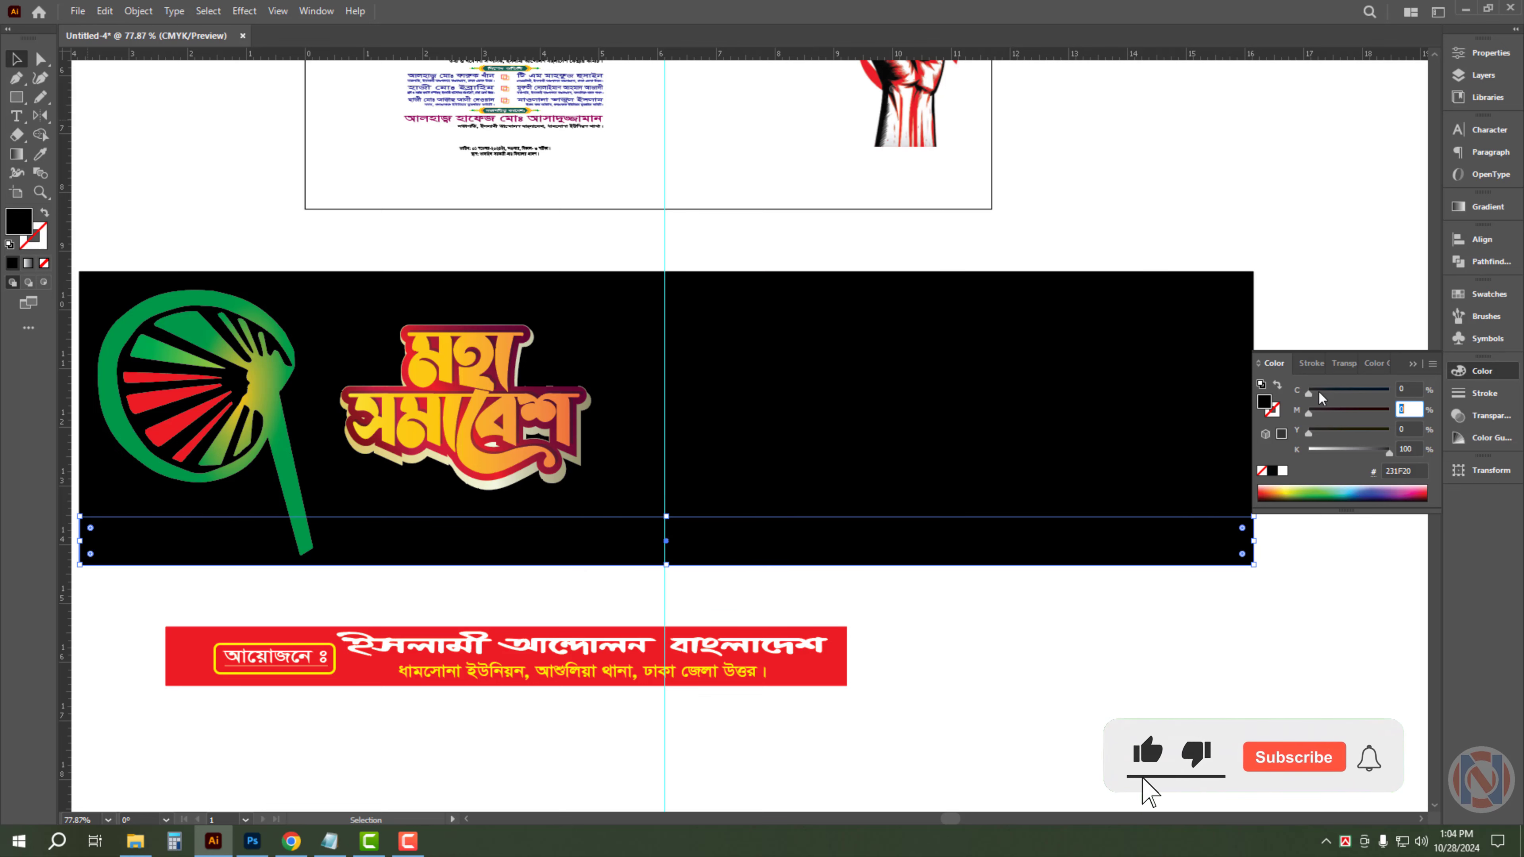
- Fill the thin strip along the black banner's bottom edge with red: magenta 100, yellow 100, black 0
type("100")
key("Tab")
type("100")
key("Tab")
type("0")
left_click(674, 690)
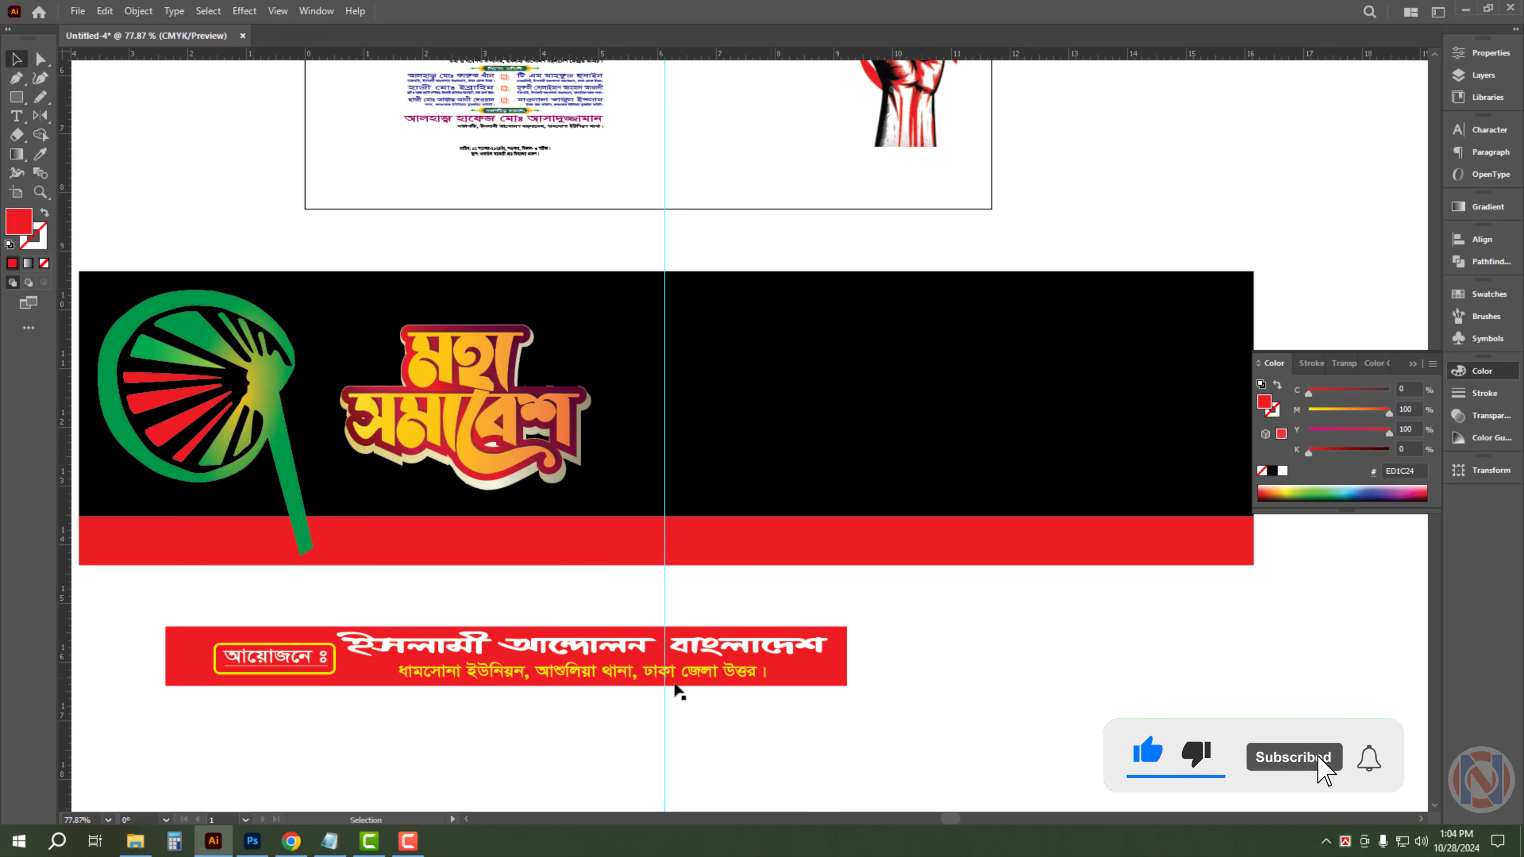
- Place the yellow address line to the right of the white organization name and move both texts onto the banner's red strip
left_click(696, 676)
triple_click(569, 677)
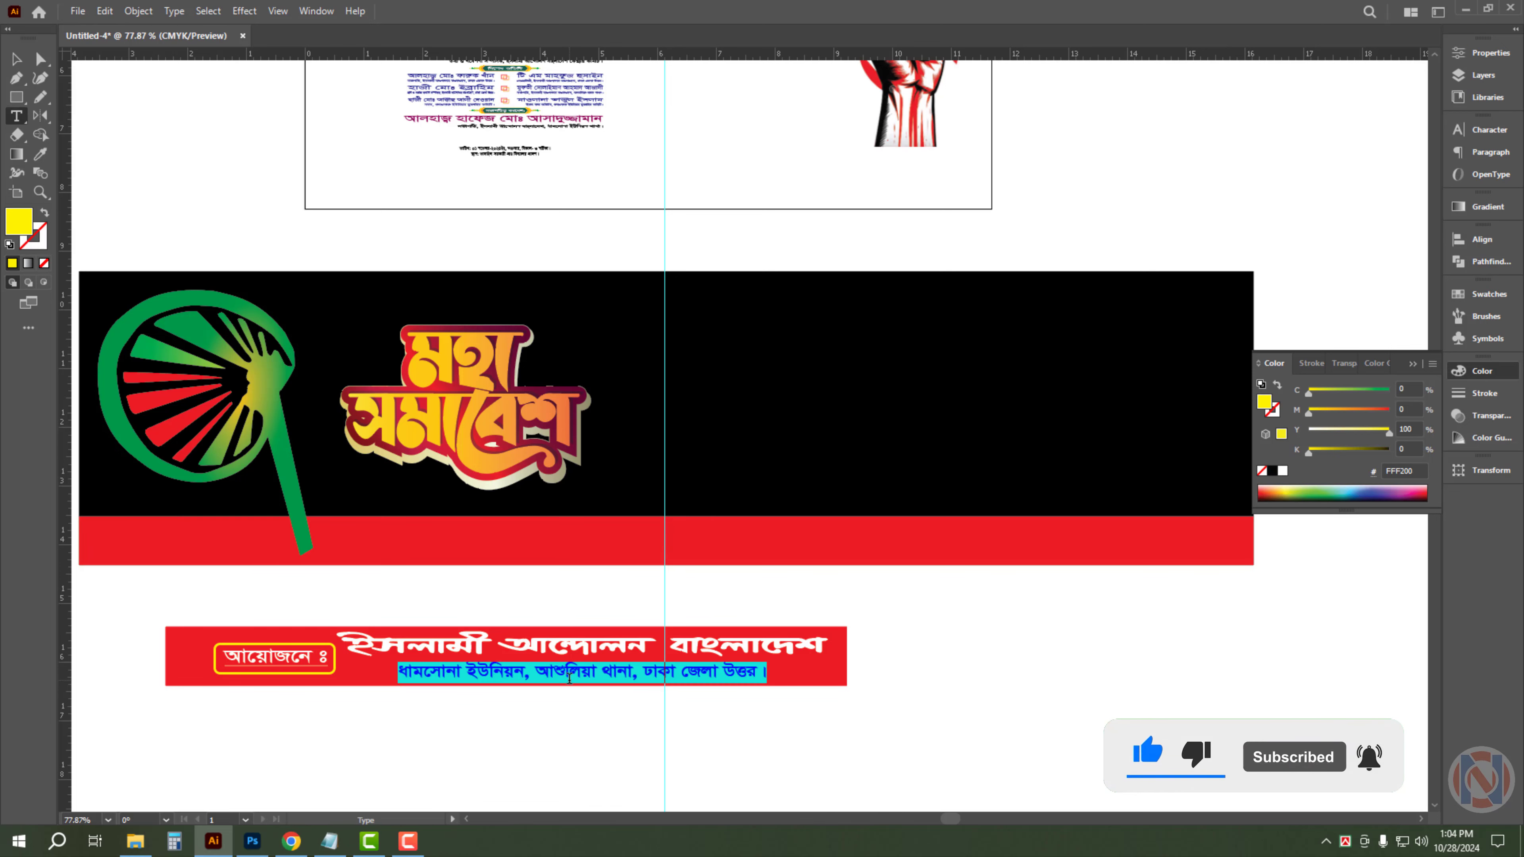
key("Escape")
left_click_drag(493, 677, 933, 654)
left_click(780, 656, "shift")
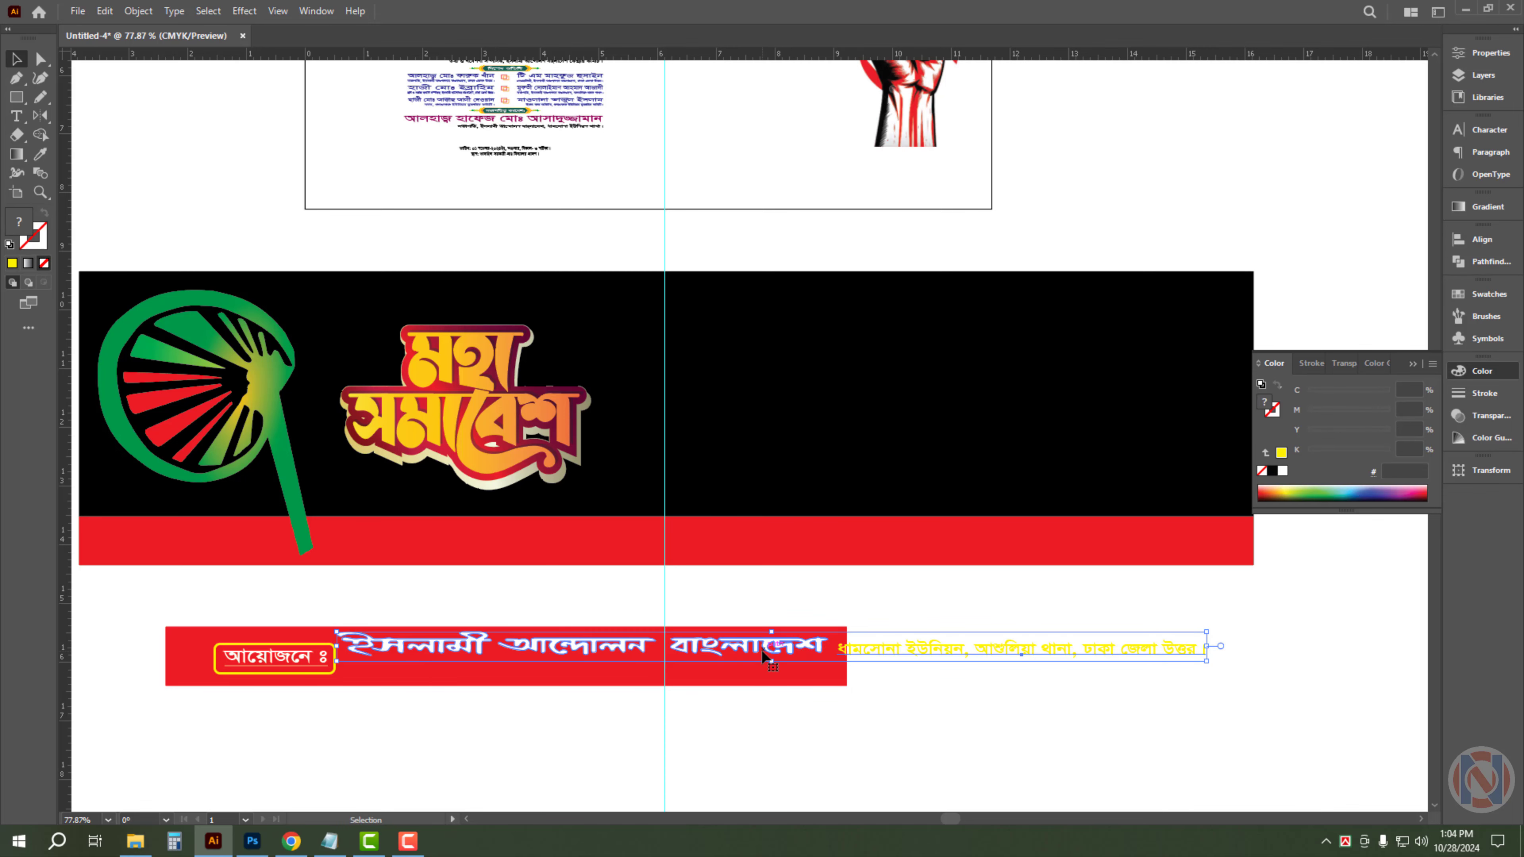
left_click_drag(763, 652, 820, 540)
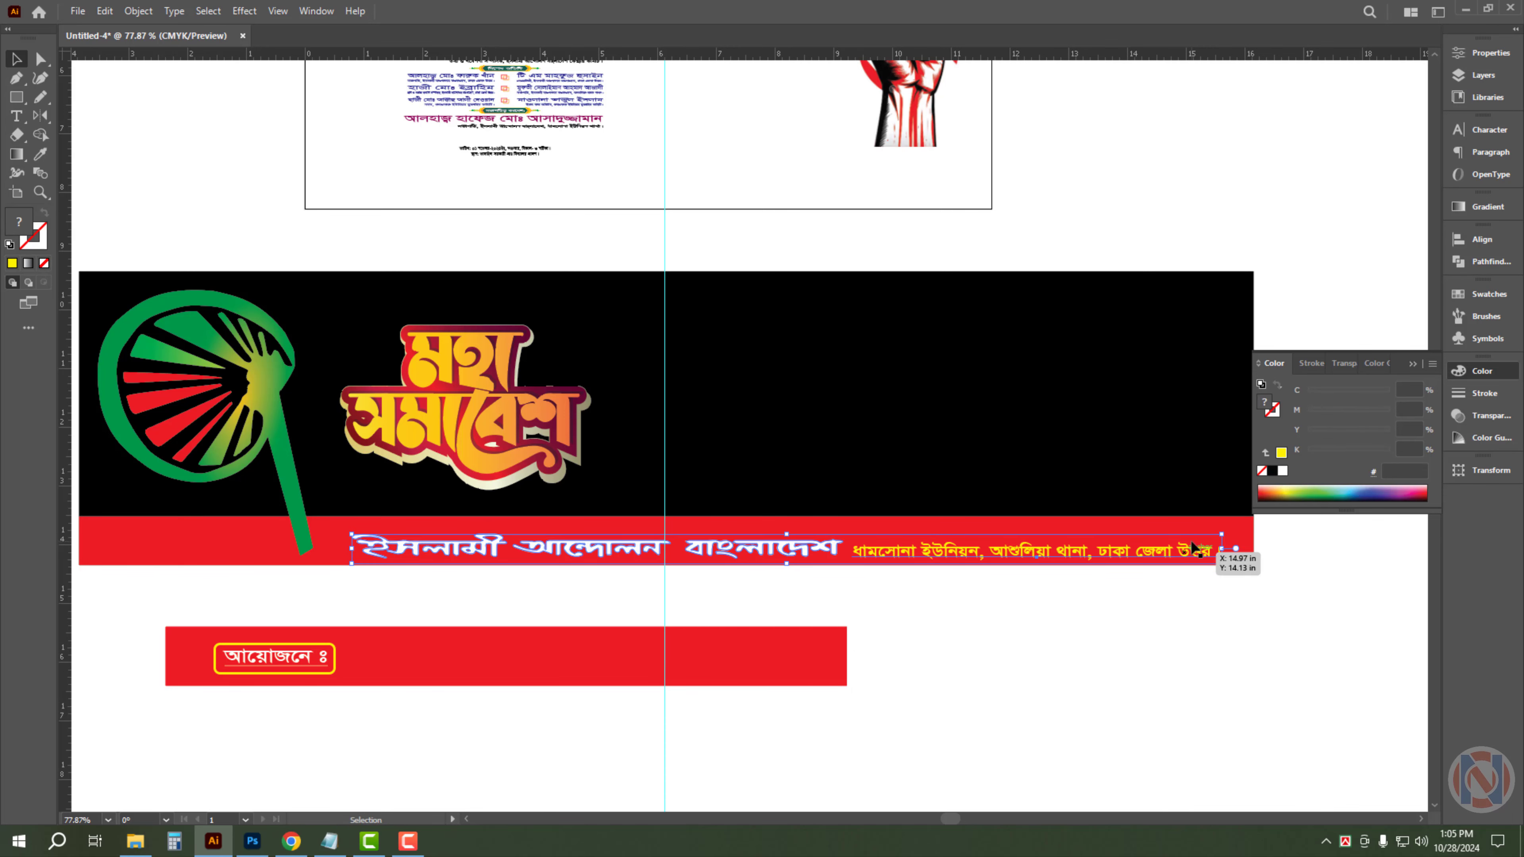
key("shift+Up")
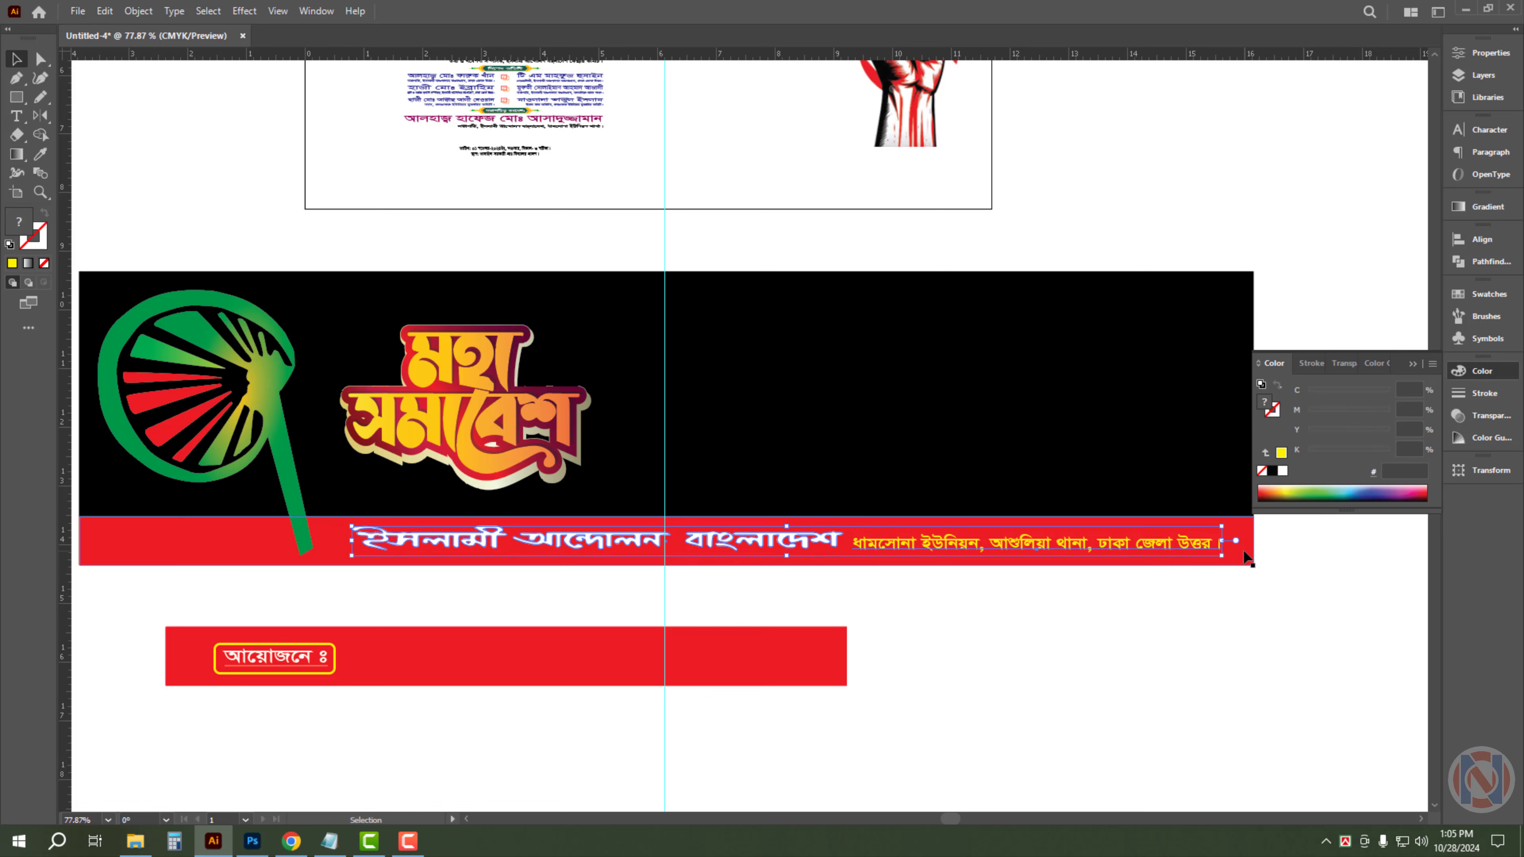
- Resize the organization name and address together to fit the right part of the red strip, leaving space at its left end
mouse_move(1225, 539)
left_mouse_down()
mouse_move(1256, 539)
mouse_move(1238, 539)
left_mouse_up()
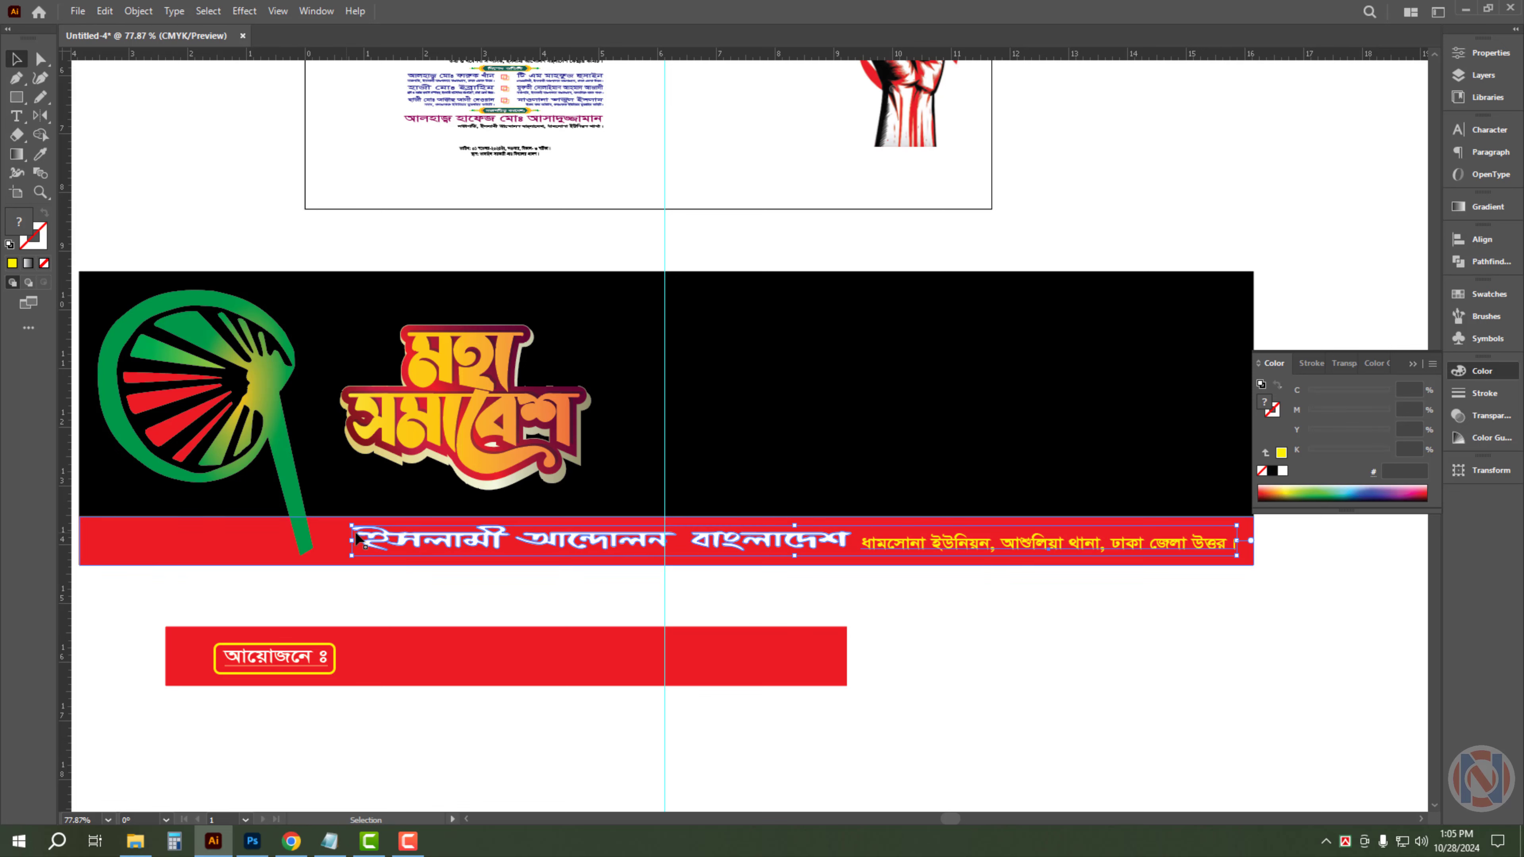
left_click_drag(354, 538, 473, 539)
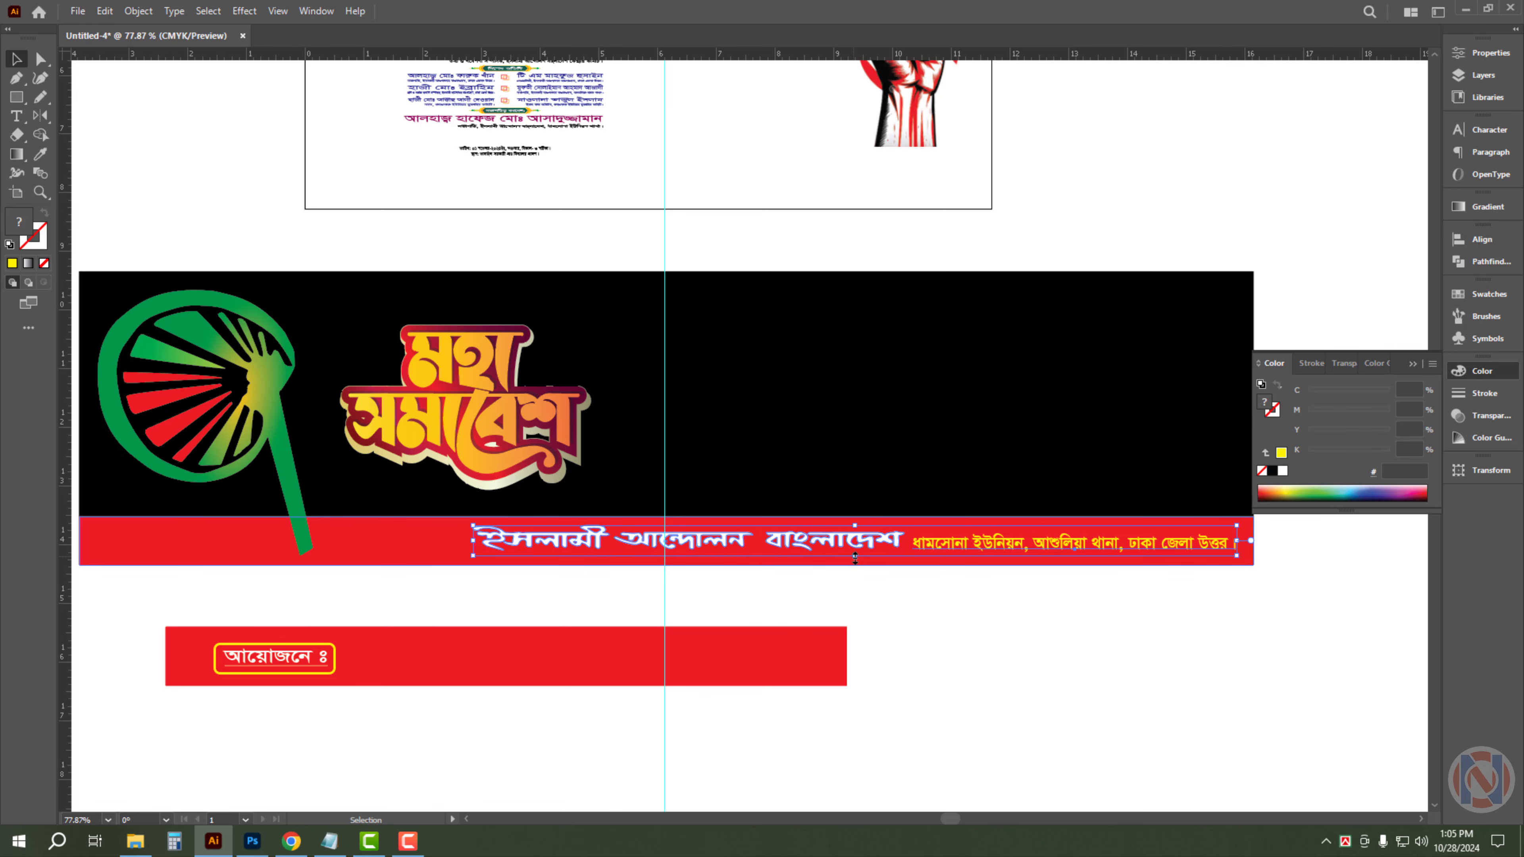
left_click_drag(854, 557, 857, 561)
left_click(867, 606)
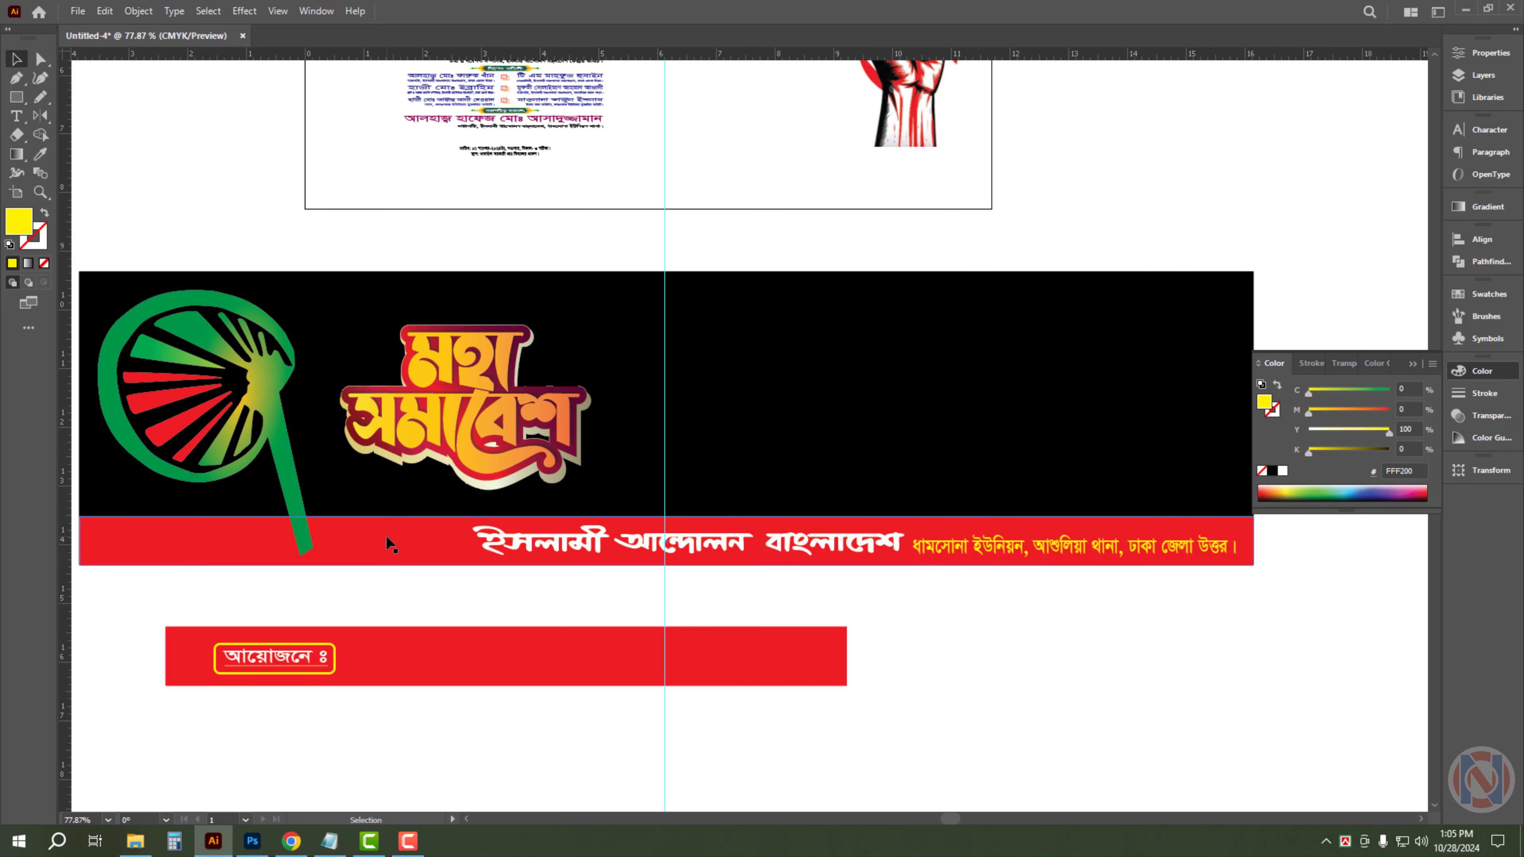
- Shorten the red strip from its left end to about 16 in wide, starting at the green handle's lower tip
left_click(389, 543)
left_click_drag(666, 516, 667, 517)
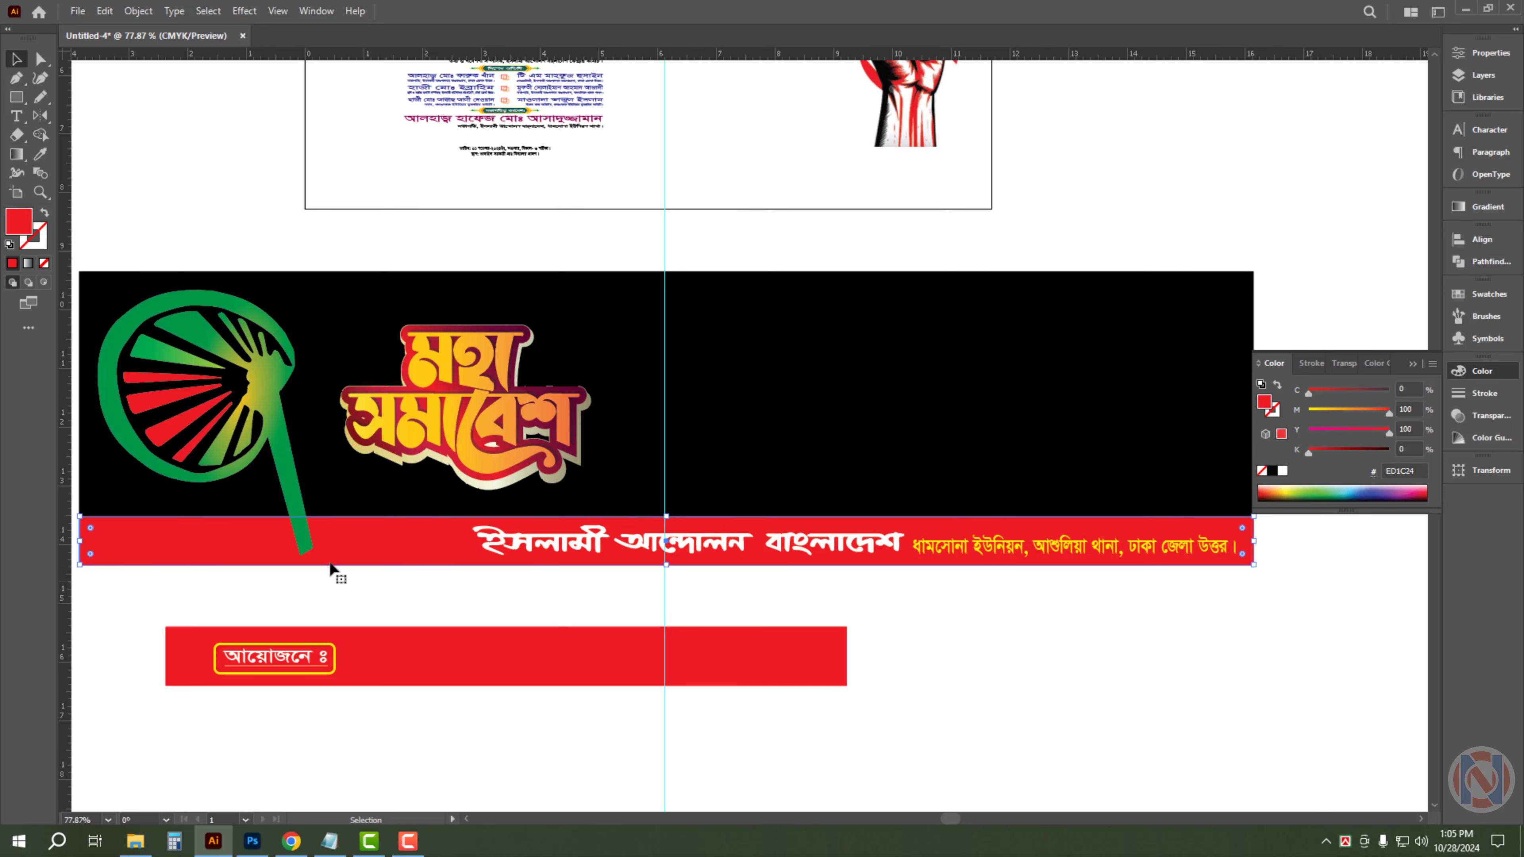
left_click_drag(81, 540, 310, 562)
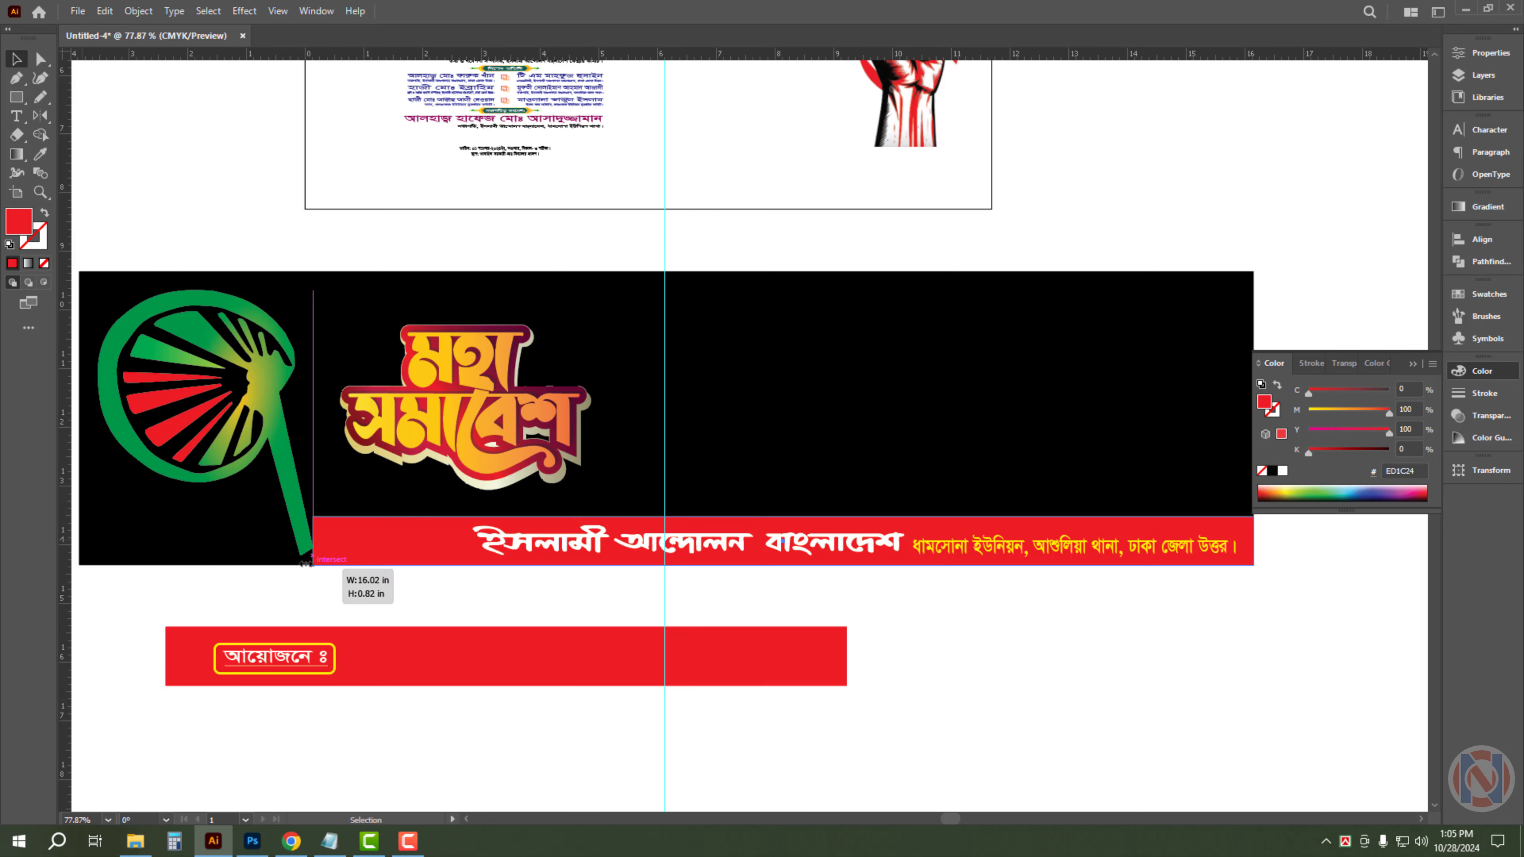
scroll(288, 582, "up", 6)
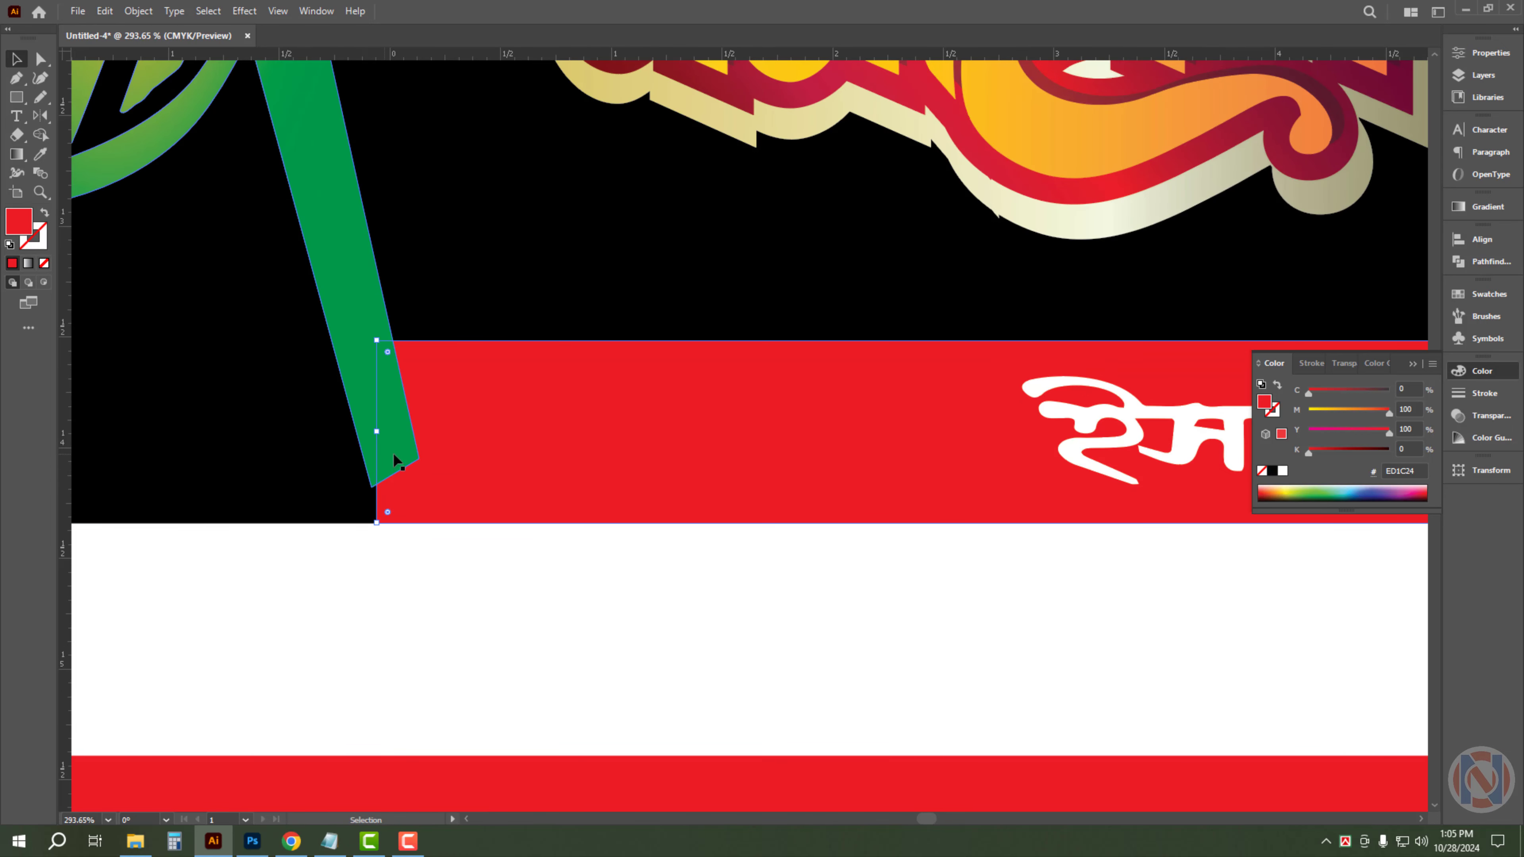
key("a")
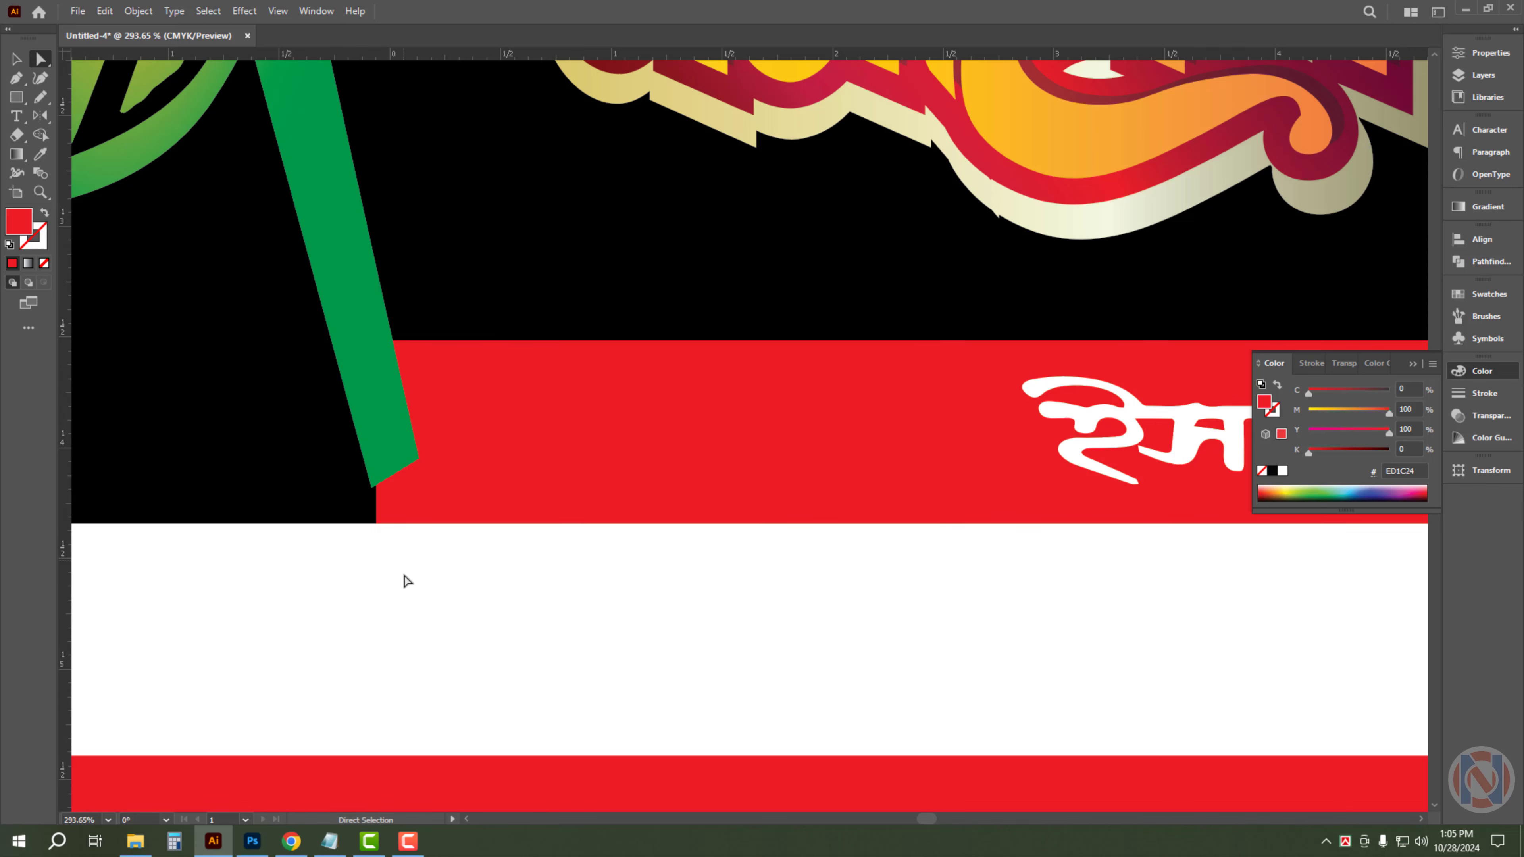
left_click_drag(450, 447, 678, 517)
key("ctrl+z")
- Extend the red strip's left edge slightly so it lines up with the lowest corner of the green handle
left_click(516, 604)
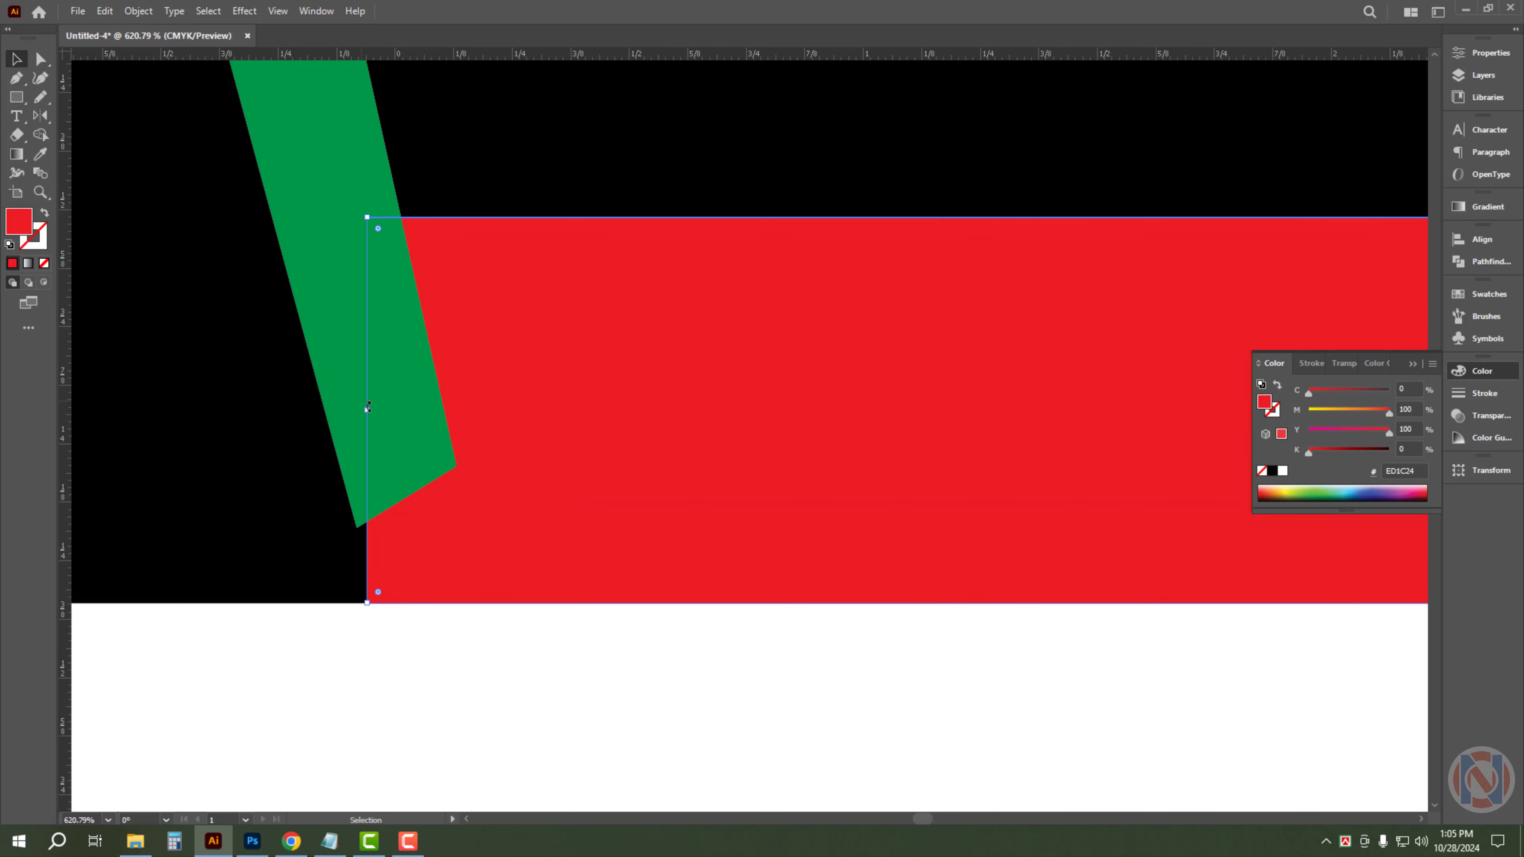
left_click_drag(368, 407, 357, 410)
left_click(454, 651)
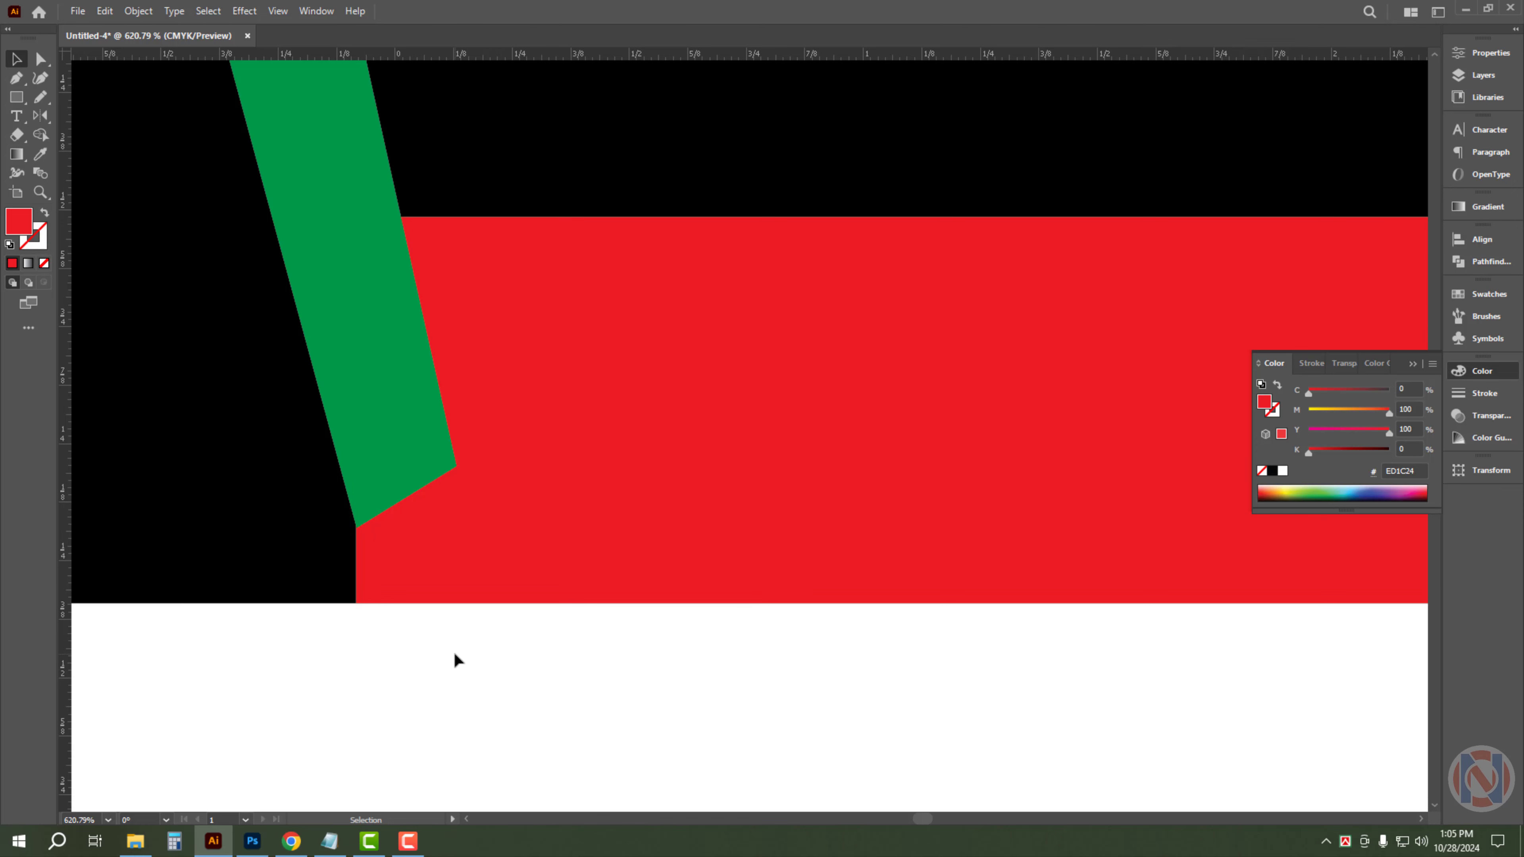
- In outline view, slant the red strip's left end by moving its upper-left corner outward beyond the green handle
key("z")
left_click_drag(453, 652, 527, 677)
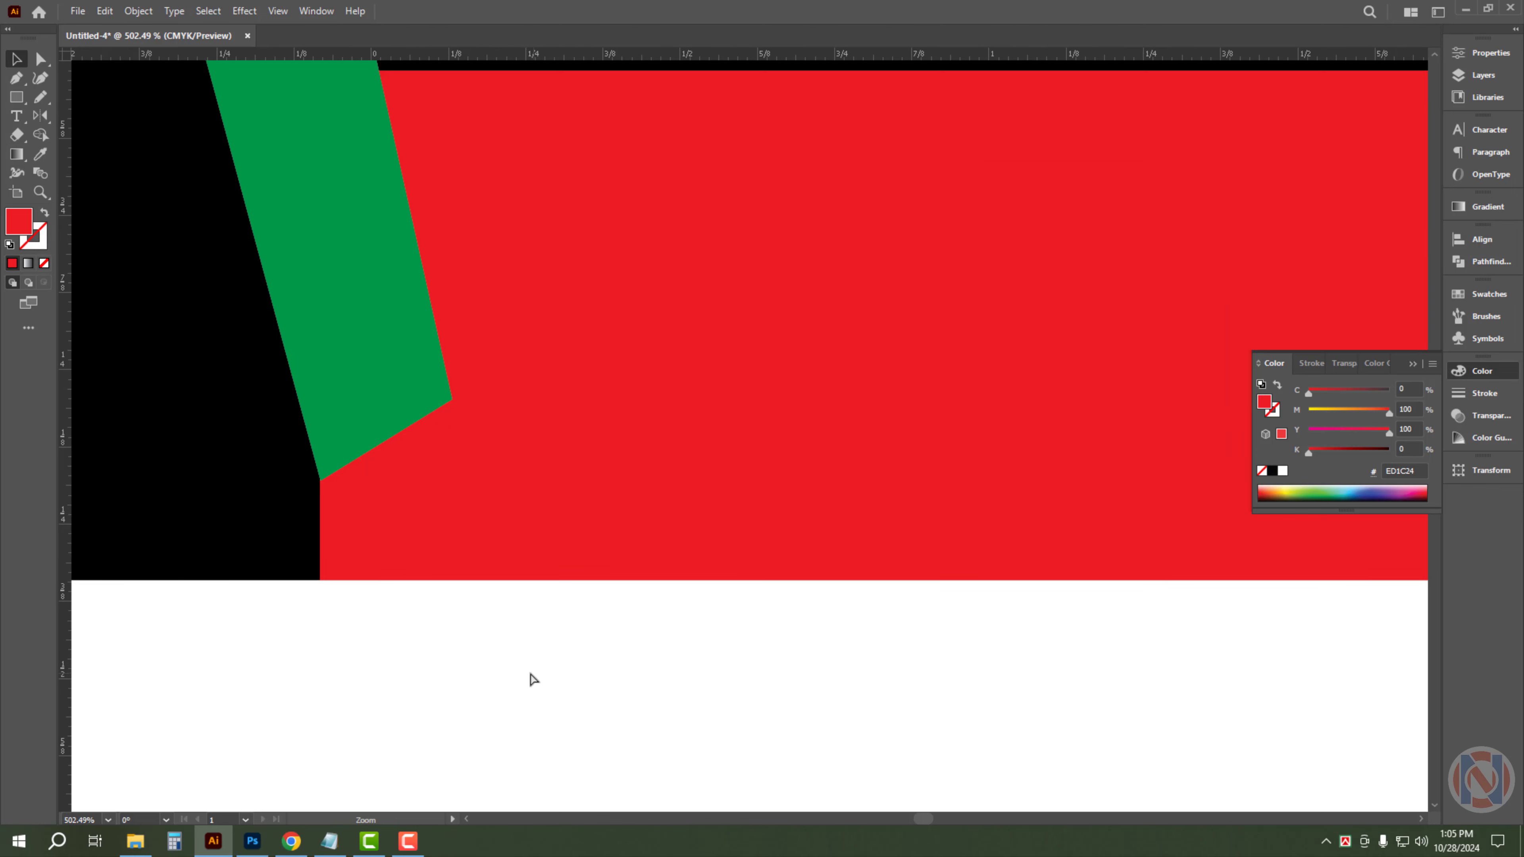
key("a")
scroll(474, 699, "down", 3)
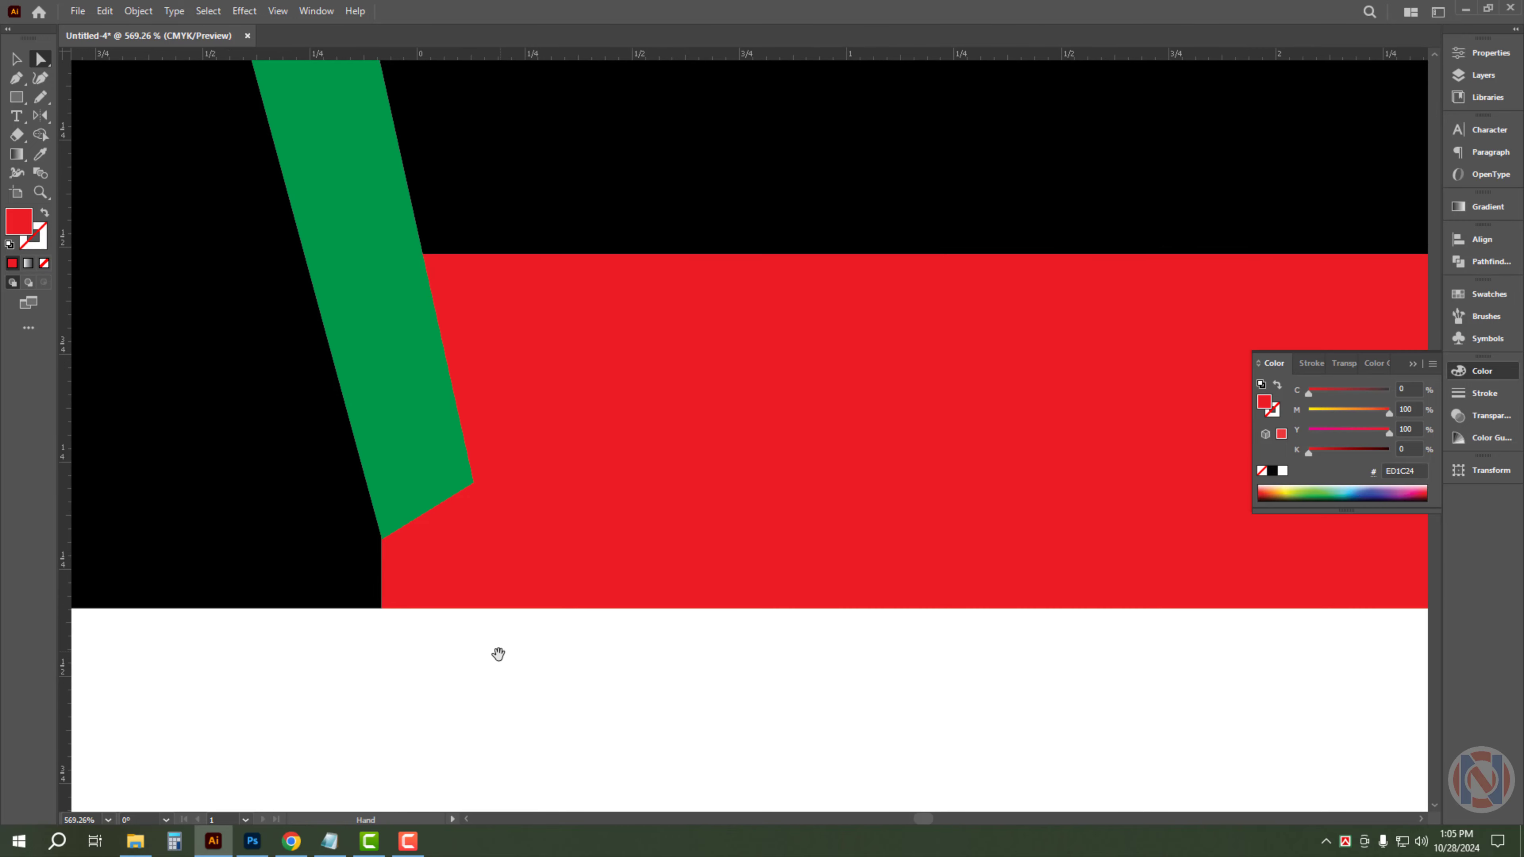
key("v")
left_click(370, 392)
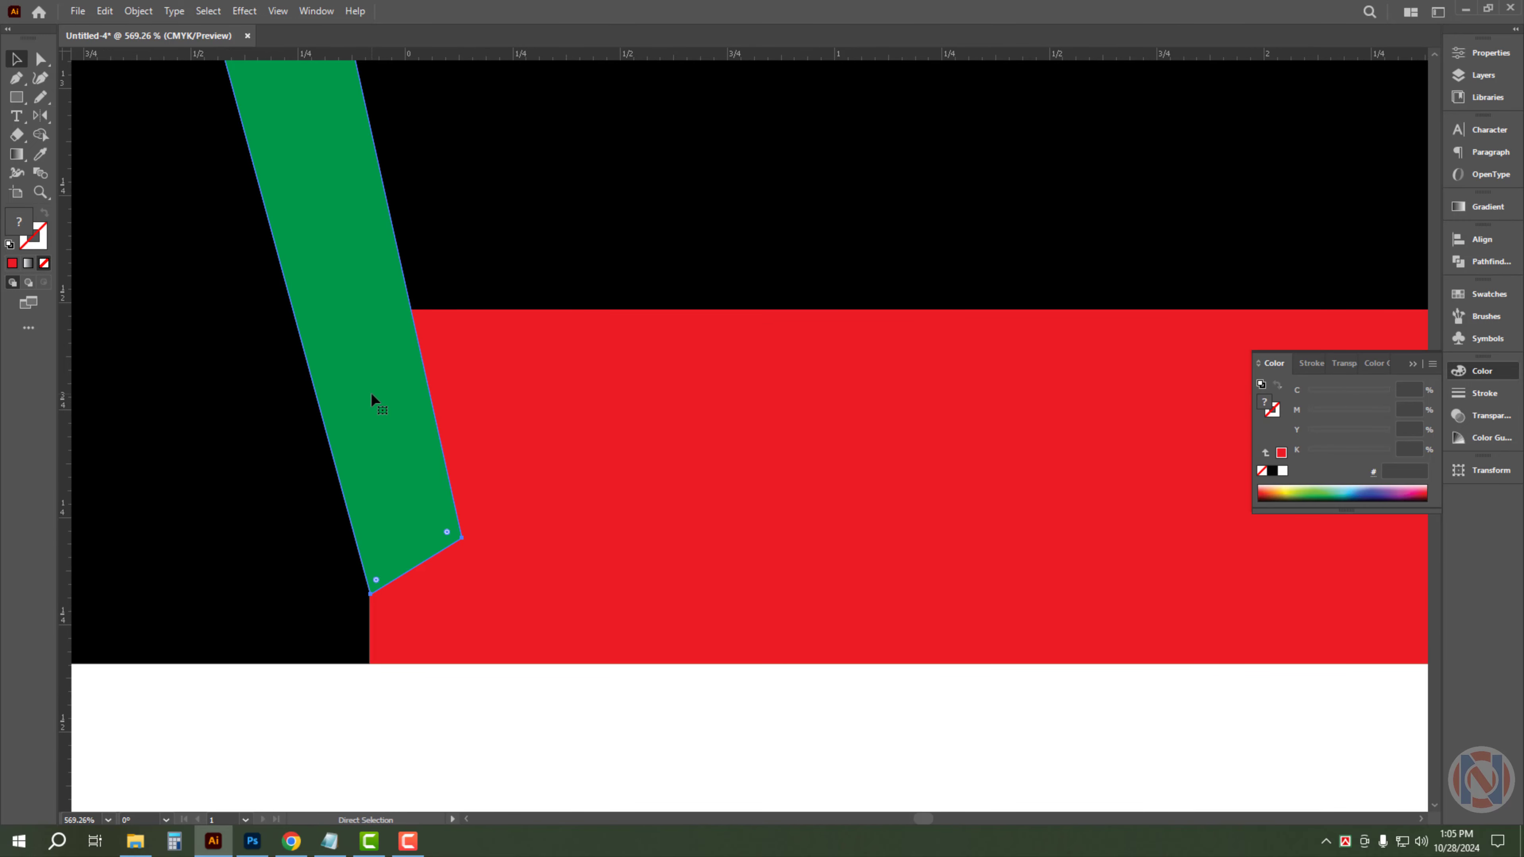
key("ctrl+y")
left_click(231, 285)
key("a")
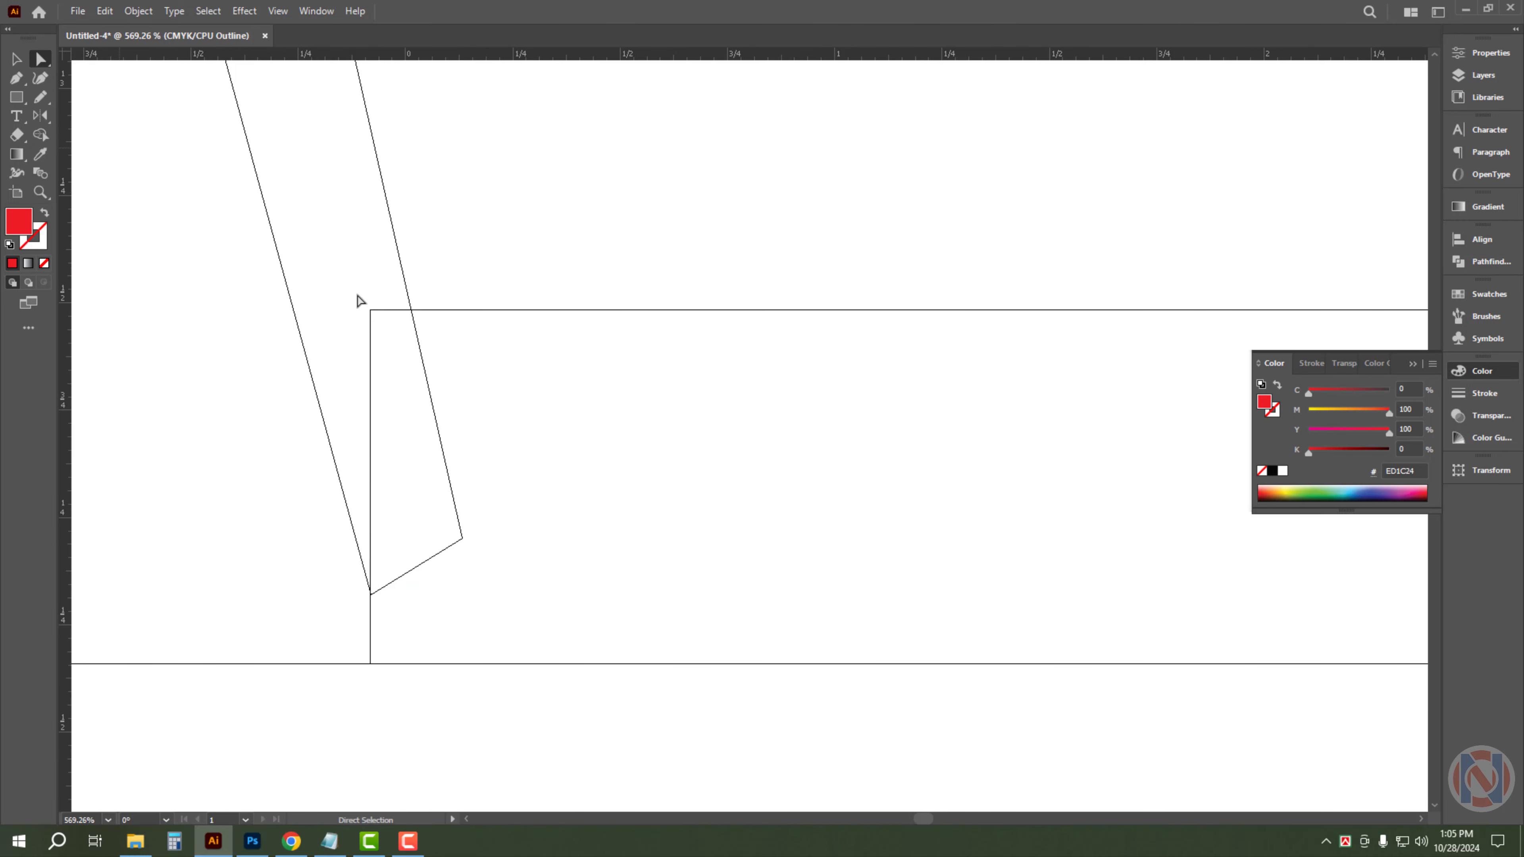
left_click_drag(370, 318, 259, 310)
key("ctrl+z")
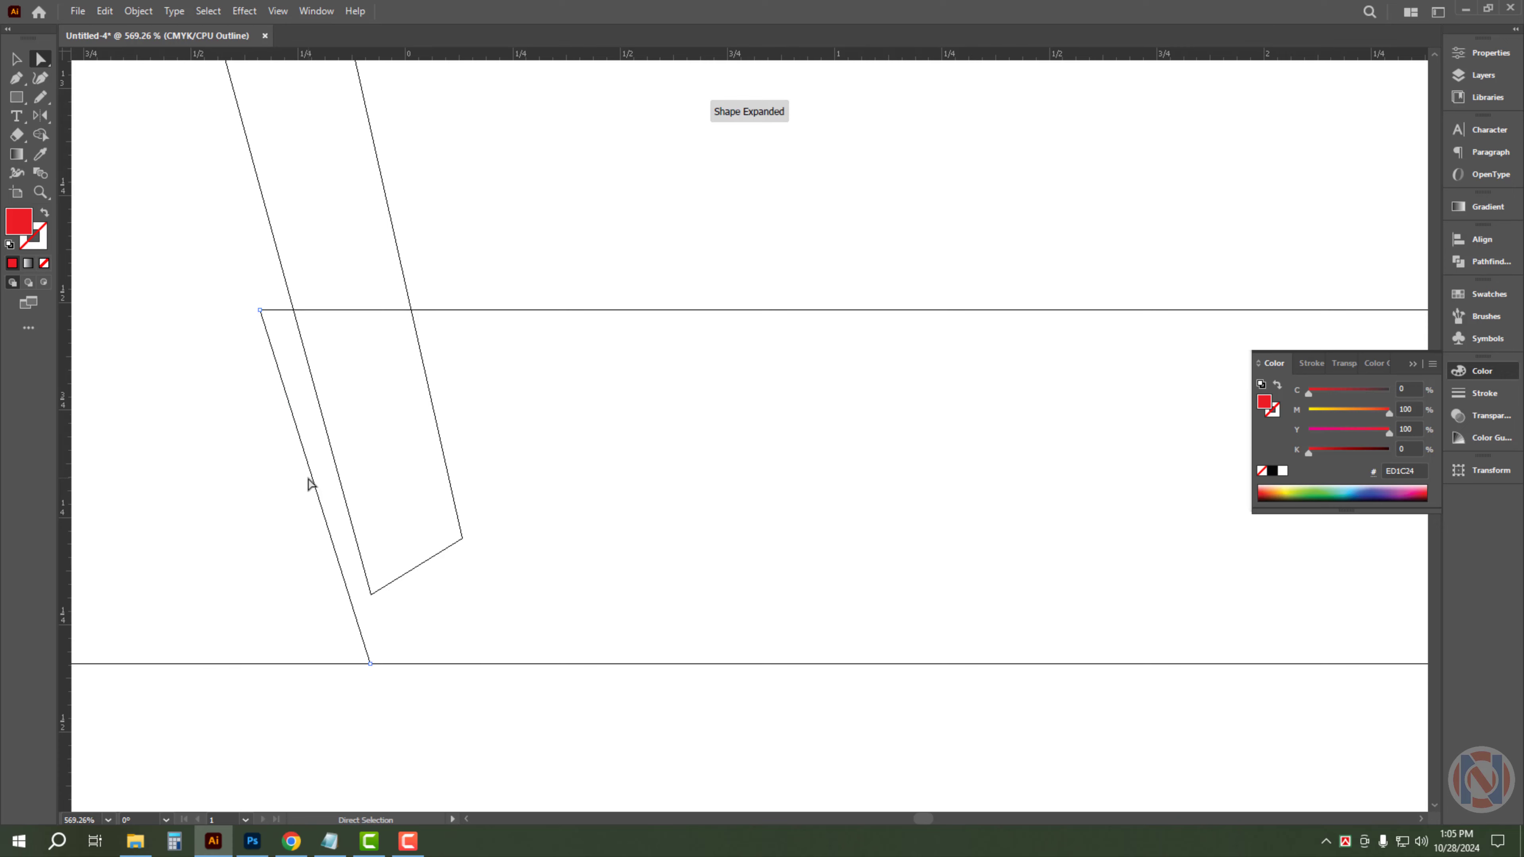
- Shift the strip's slanted end right, nudge its upper-left corner to follow the handle's edge, and return to the colour preview
key("v")
left_click_drag(262, 486, 281, 482)
left_click(216, 420)
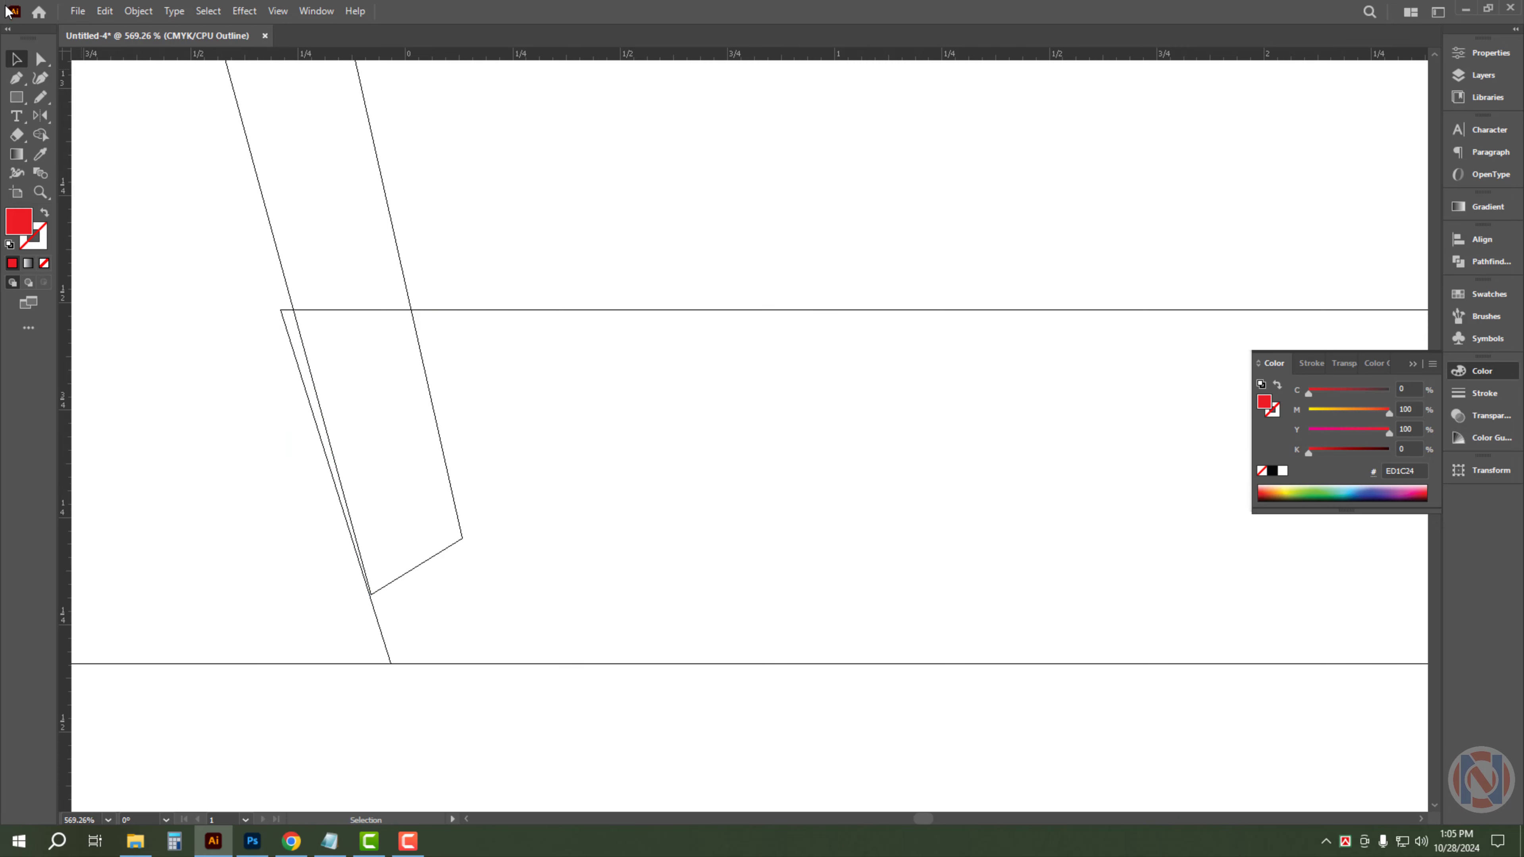
left_click(40, 58)
left_click(281, 311)
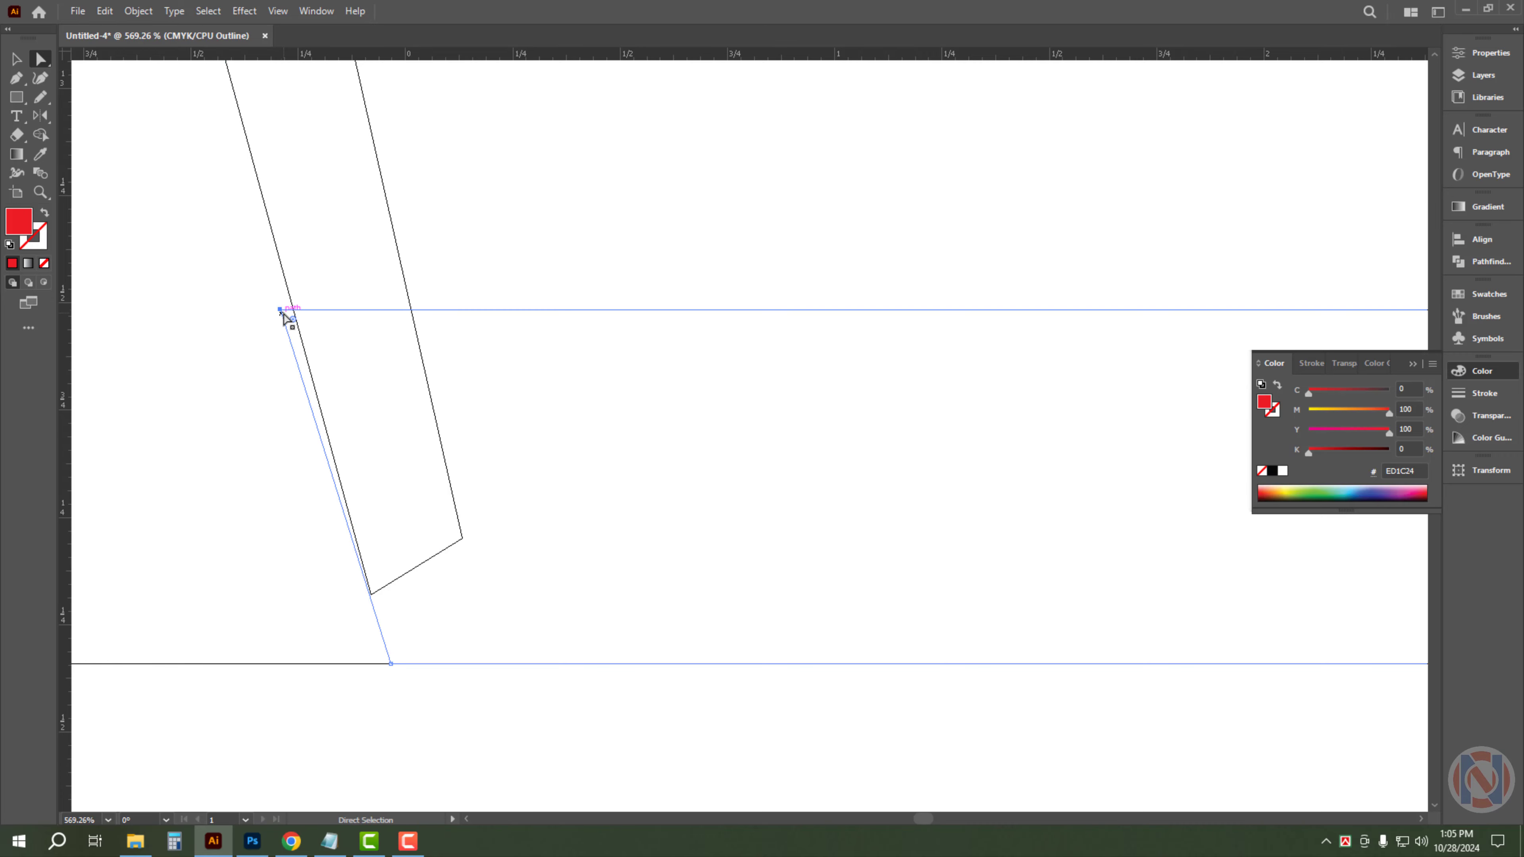
key("Right")
key("Right")
key("ctrl+y")
scroll(272, 446, "down", 6)
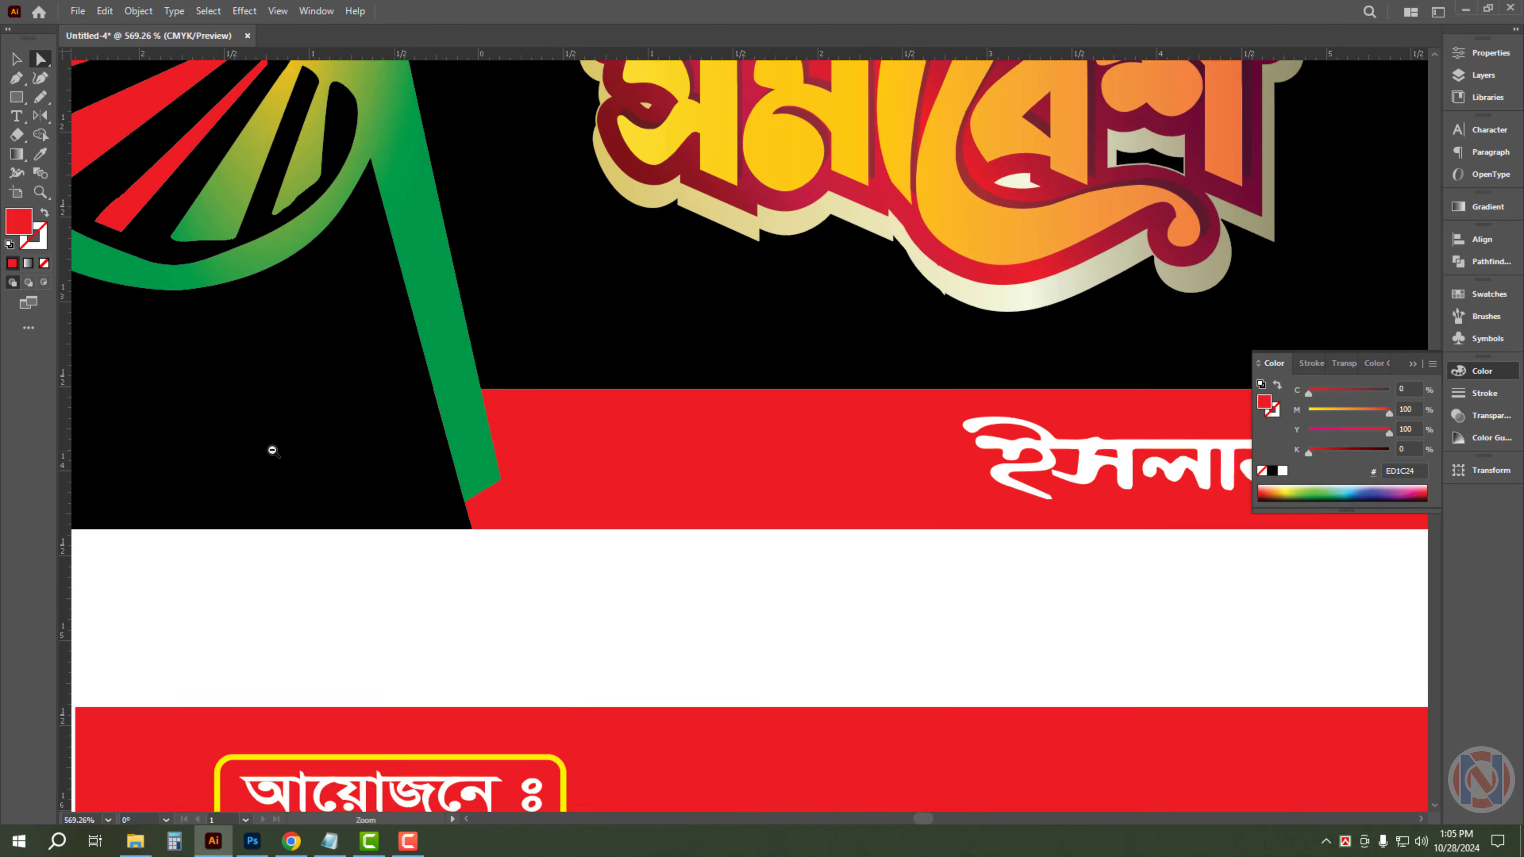
scroll(363, 567, "down", 3)
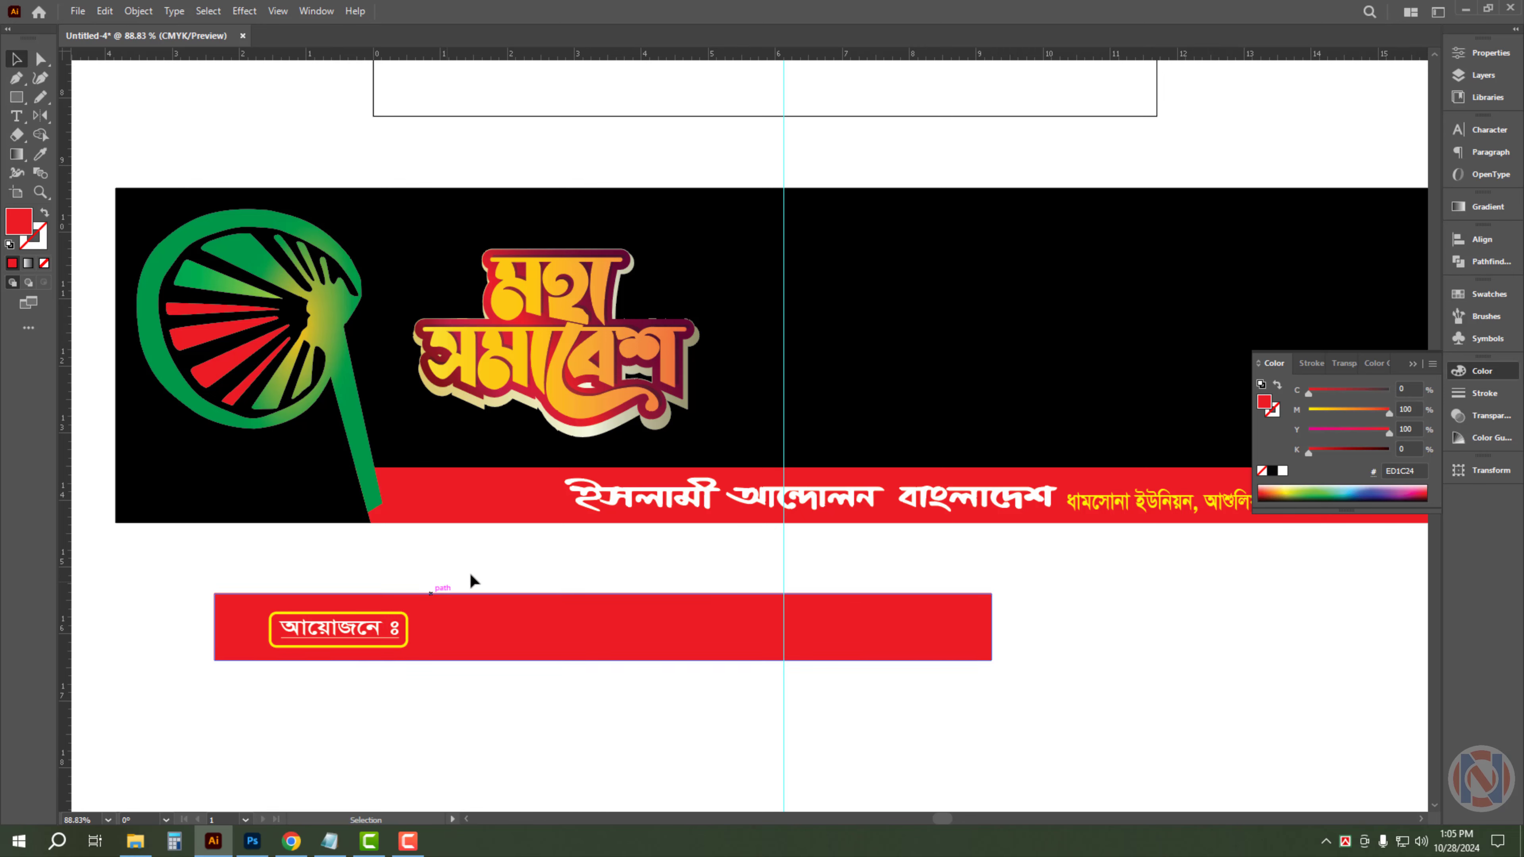
- Delete the leftover red rectangle below the banner and move the আয়োজনে ঃ label onto the banner's red strip, in front of everything
key("Delete")
left_click(307, 645)
left_click_drag(359, 618, 495, 484)
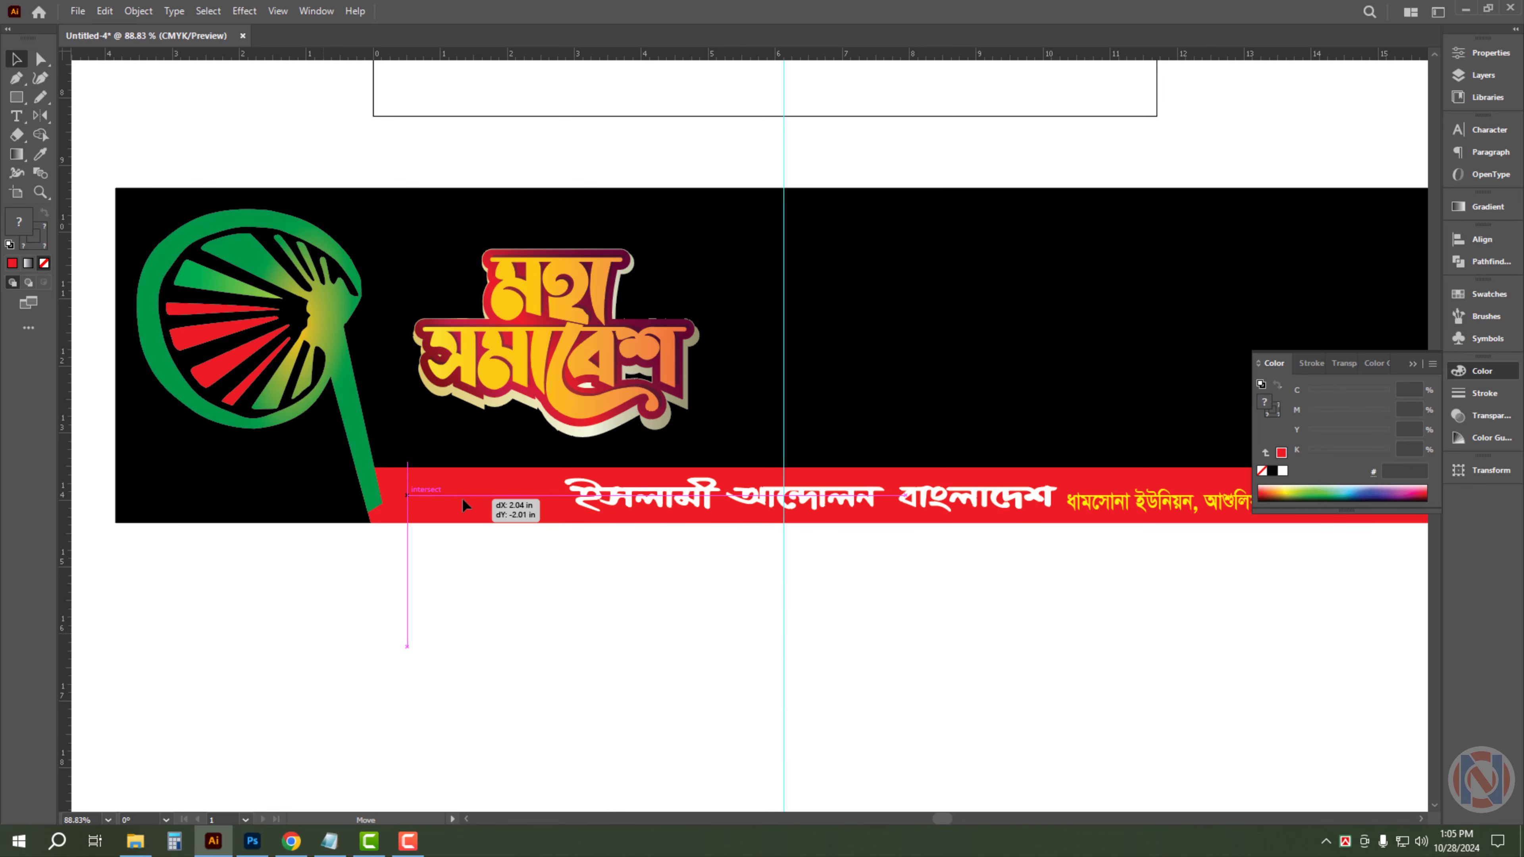
scroll(529, 511, "up", 4)
key("ctrl+shift+bracketright")
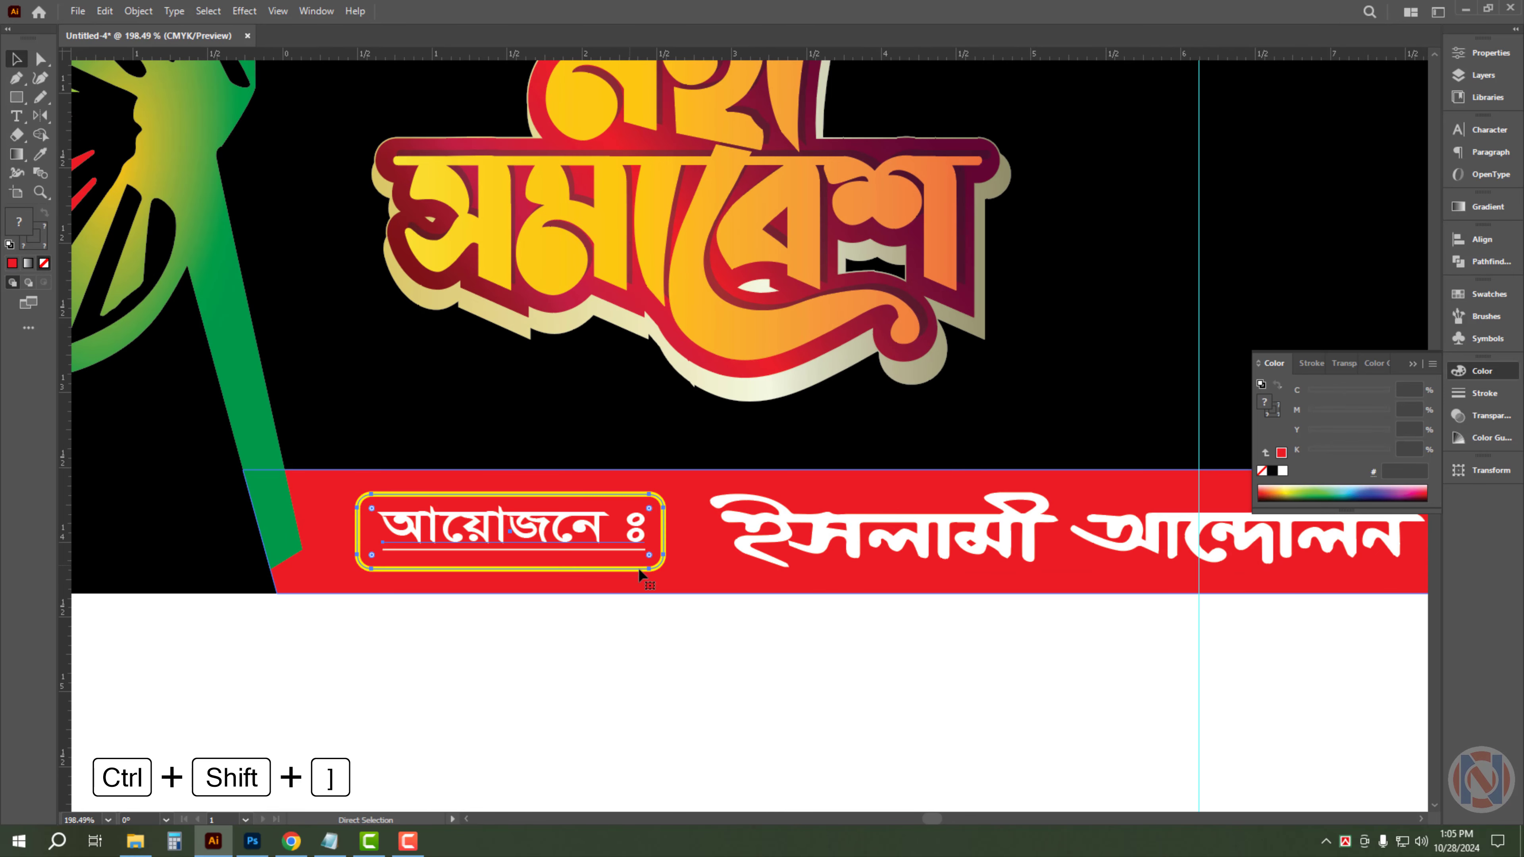
- Make the আয়োজনে ঃ label smaller near the strip's left end and widen the white organization name leftward toward it
left_click_drag(663, 532, 517, 534)
left_click(595, 503)
left_click(812, 532)
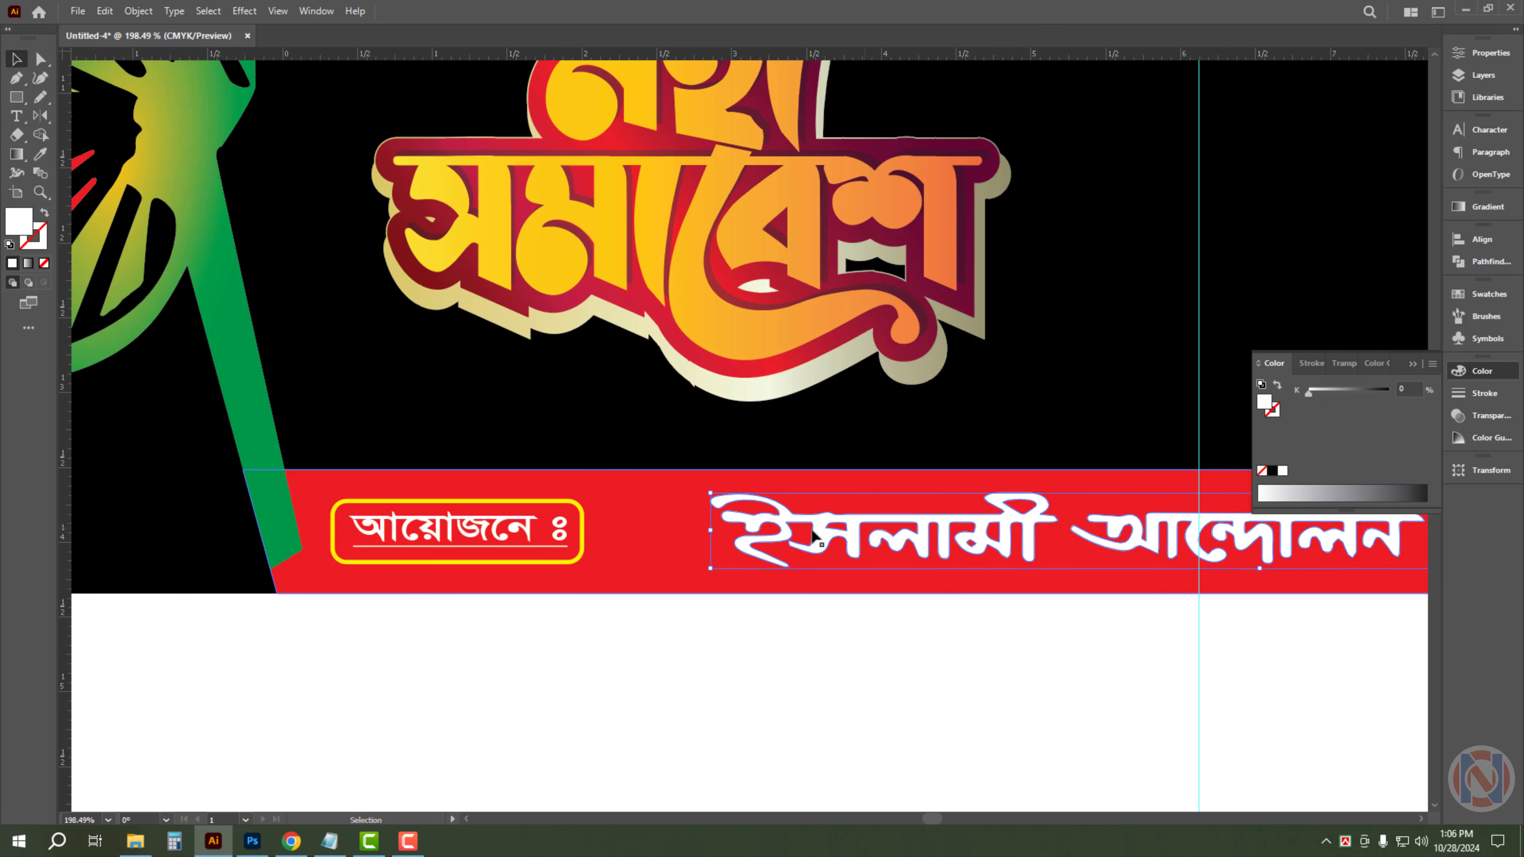
left_click_drag(711, 532, 629, 532)
- Stretch the organization name and address taller together so they fill more of the red strip's height
scroll(649, 501, "down", 5)
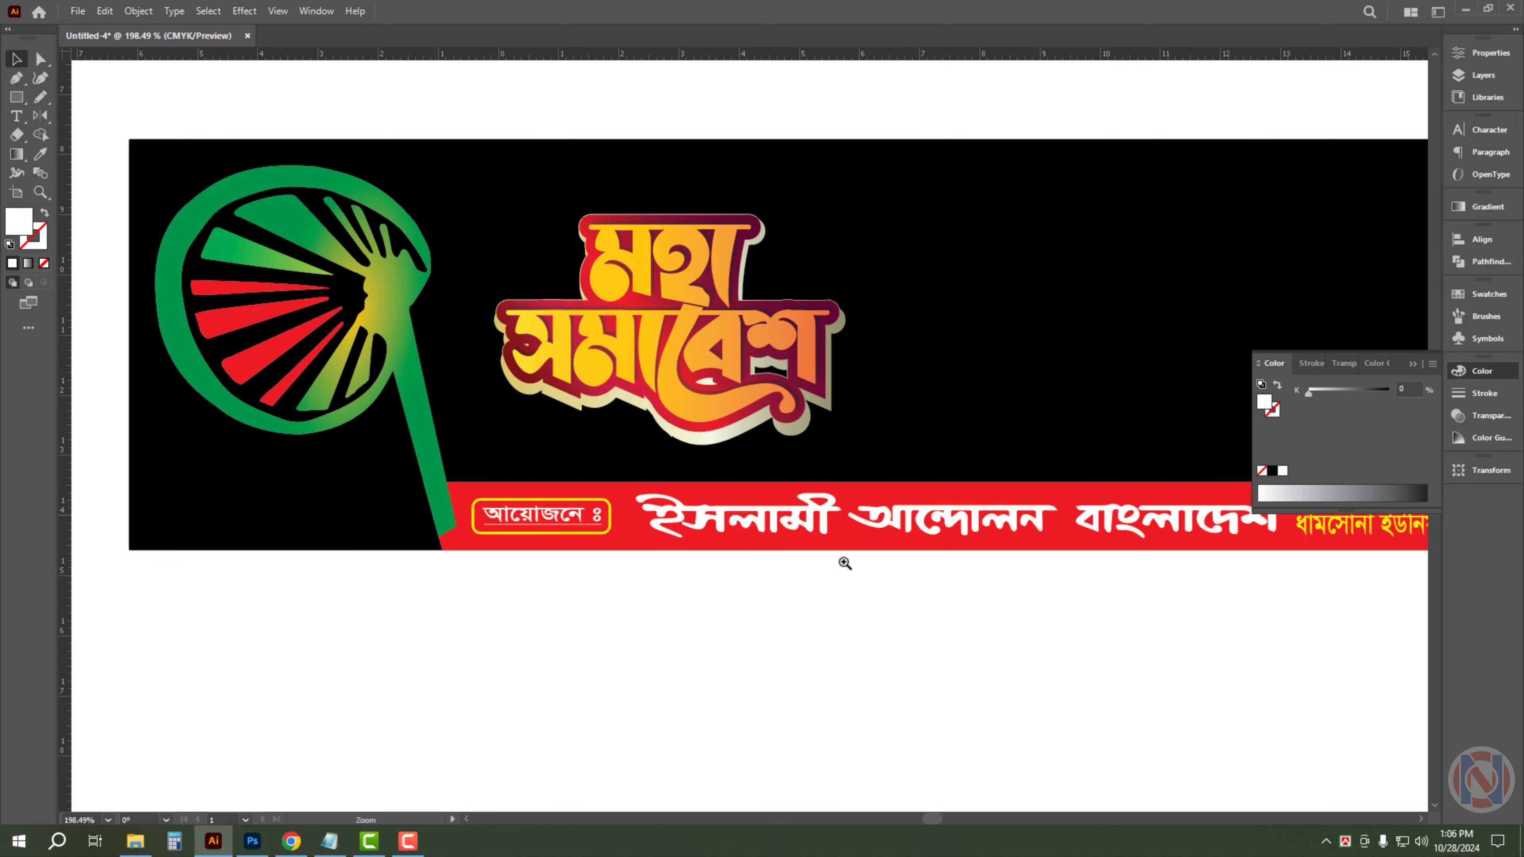
left_click_drag(1275, 526, 943, 527)
left_click(908, 527, "shift")
left_click_drag(718, 526, 755, 505)
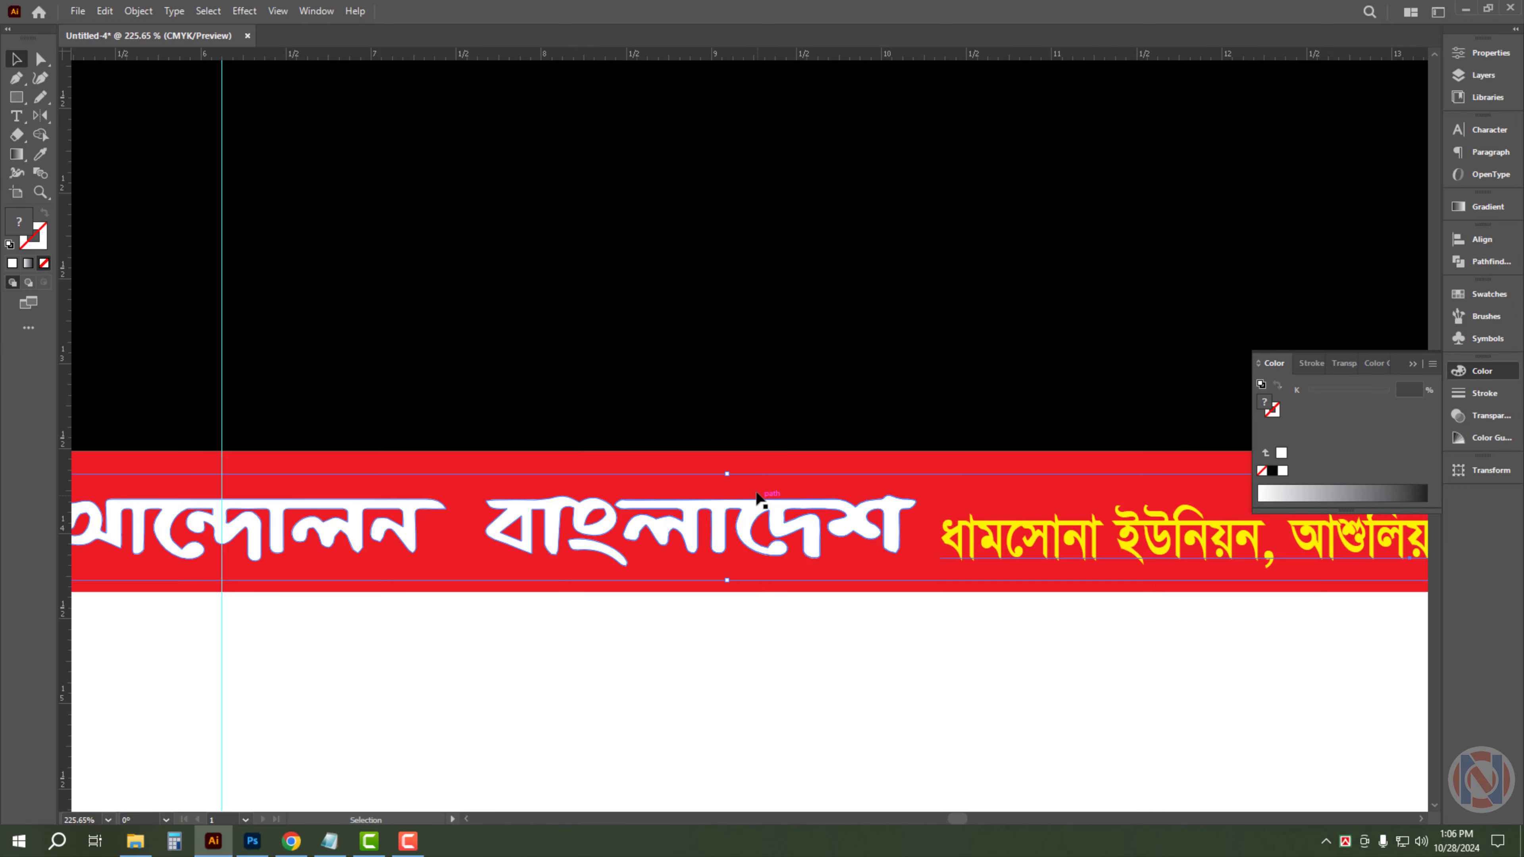
key("ctrl+shift+o")
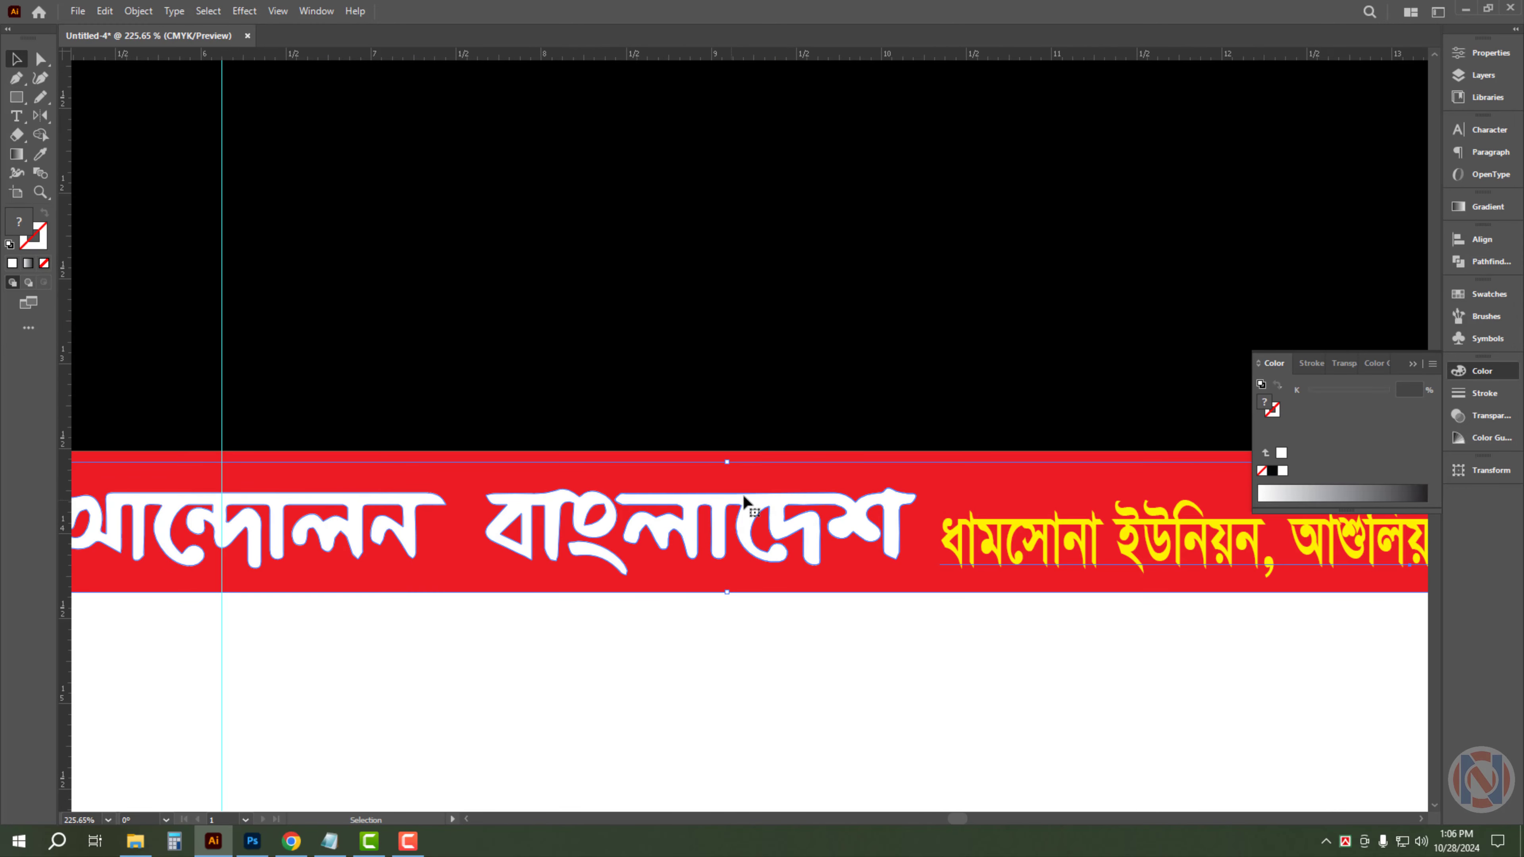
left_click(722, 466)
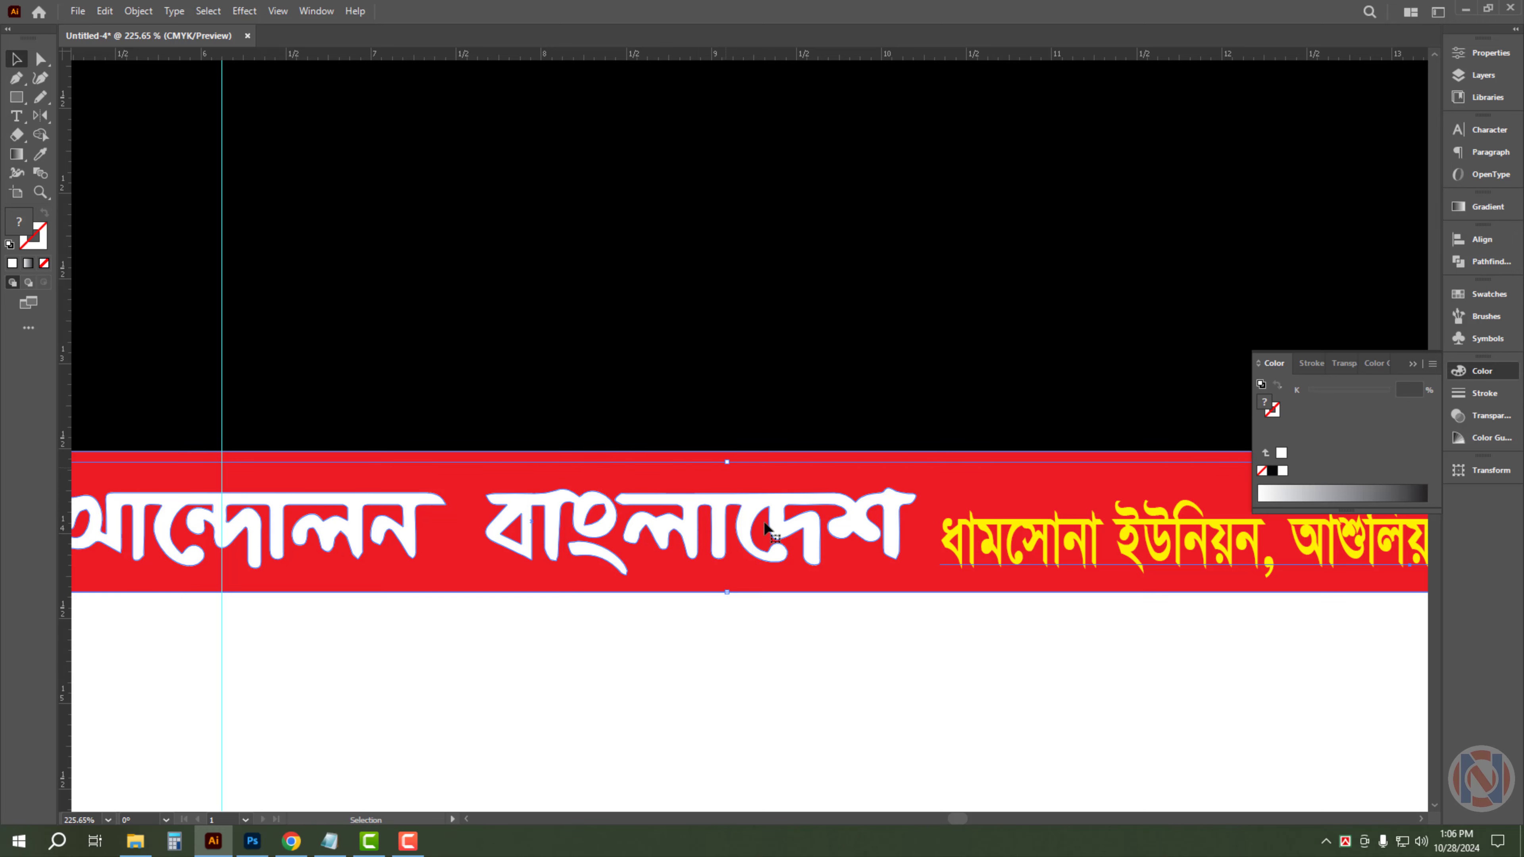
- Fine-tune the vertical position of the আয়োজনে ঃ label, placing it slightly higher within the red strip
scroll(765, 528, "down", 5)
scroll(539, 549, "up", 5)
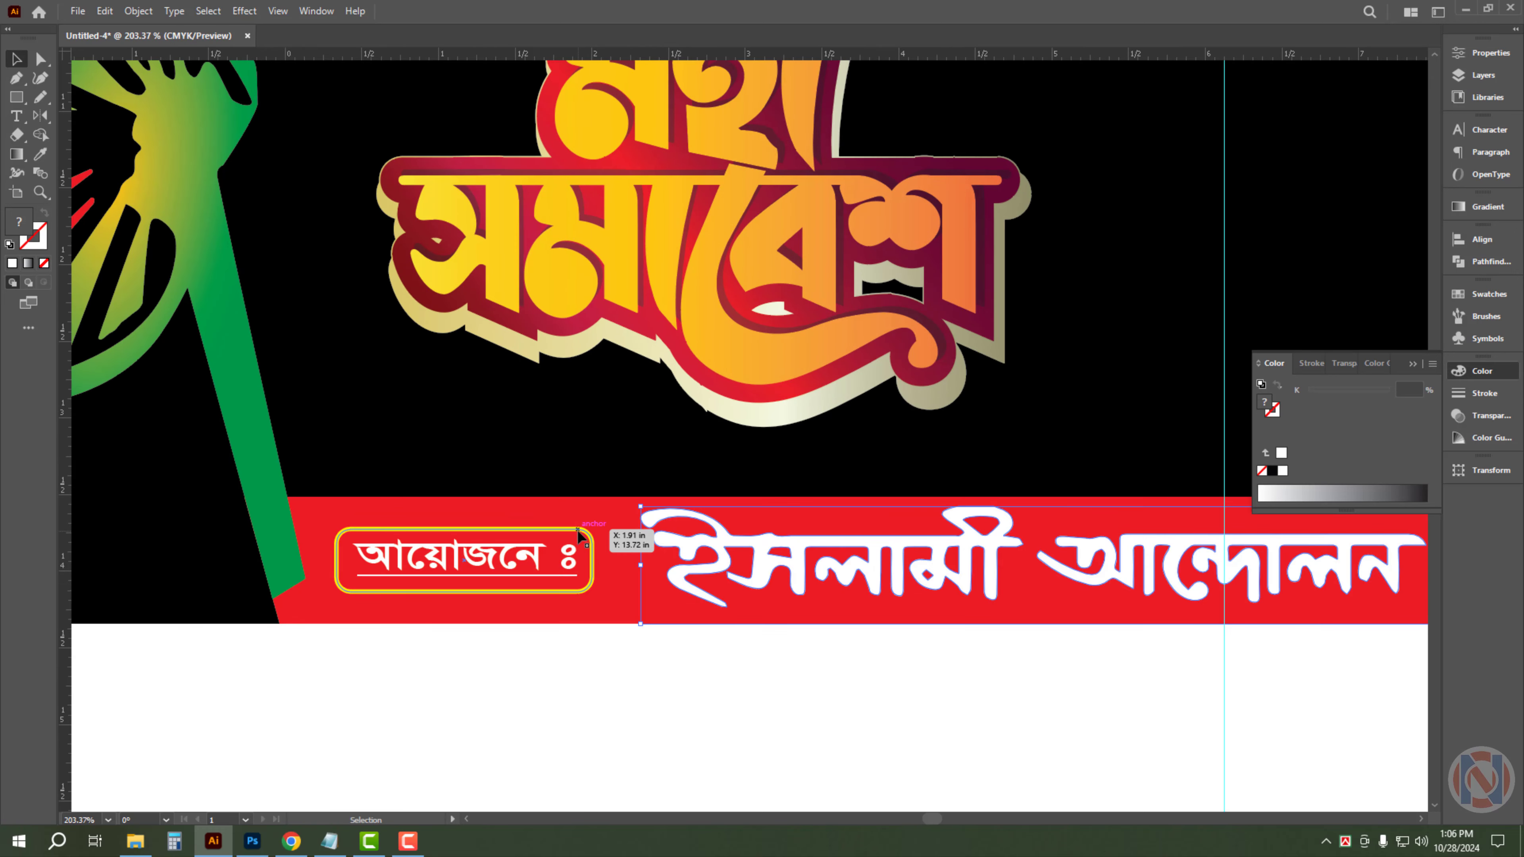
left_click(577, 531)
key("shift+Up")
key("shift+Down")
key("shift+Down")
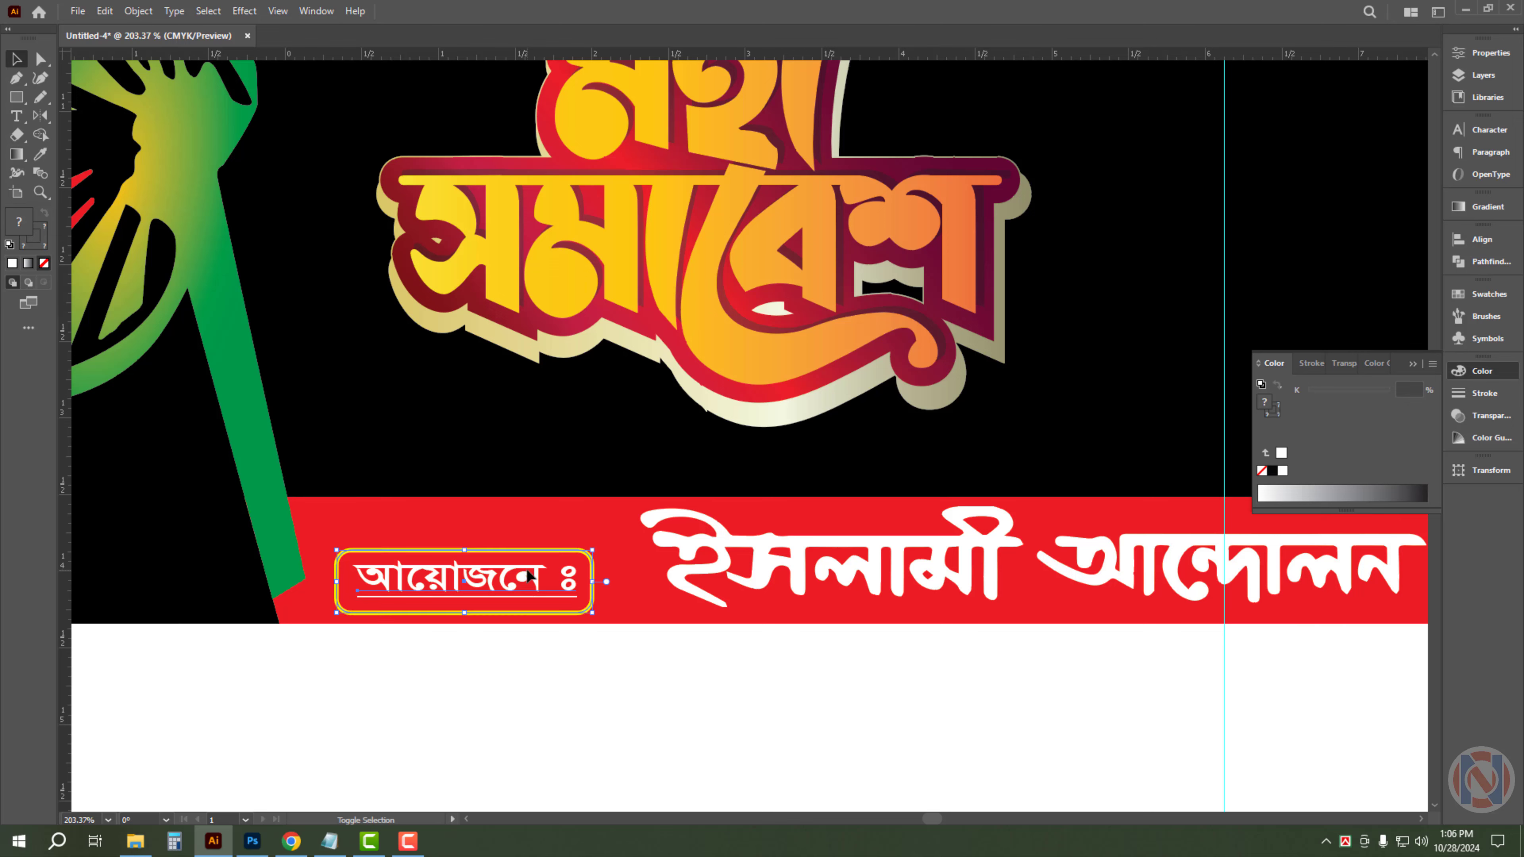
key("shift+Up")
key("Up")
key("Up")
left_click_drag(438, 566, 129, 636)
left_click_drag(273, 692, 388, 692)
left_click(388, 692)
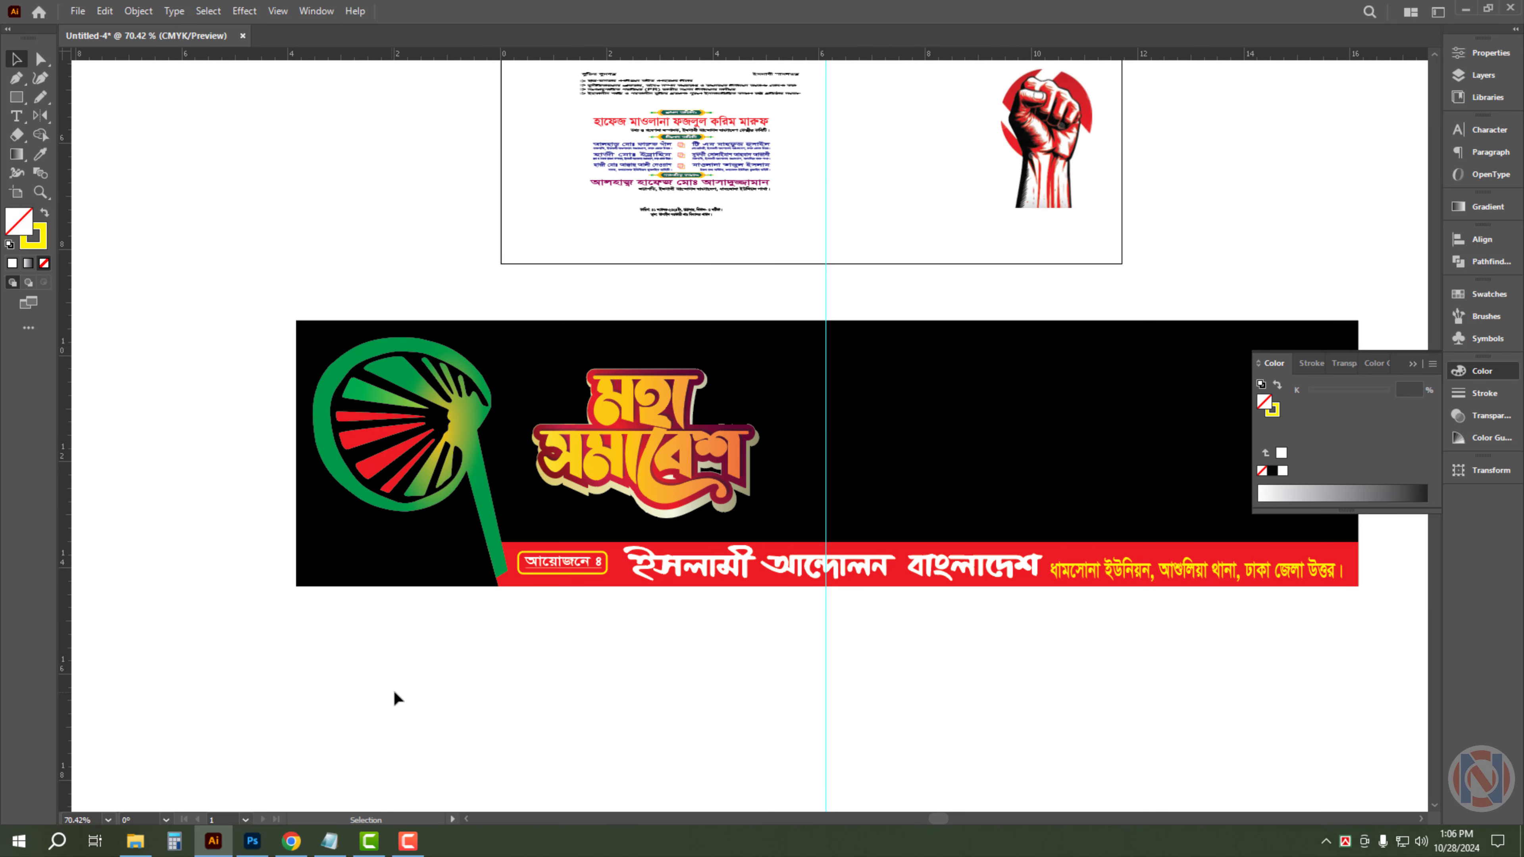
- Move the raised fist image onto the black banner beside the মহা সমাবেশ title and bring it to the front
scroll(607, 708, "right", 3)
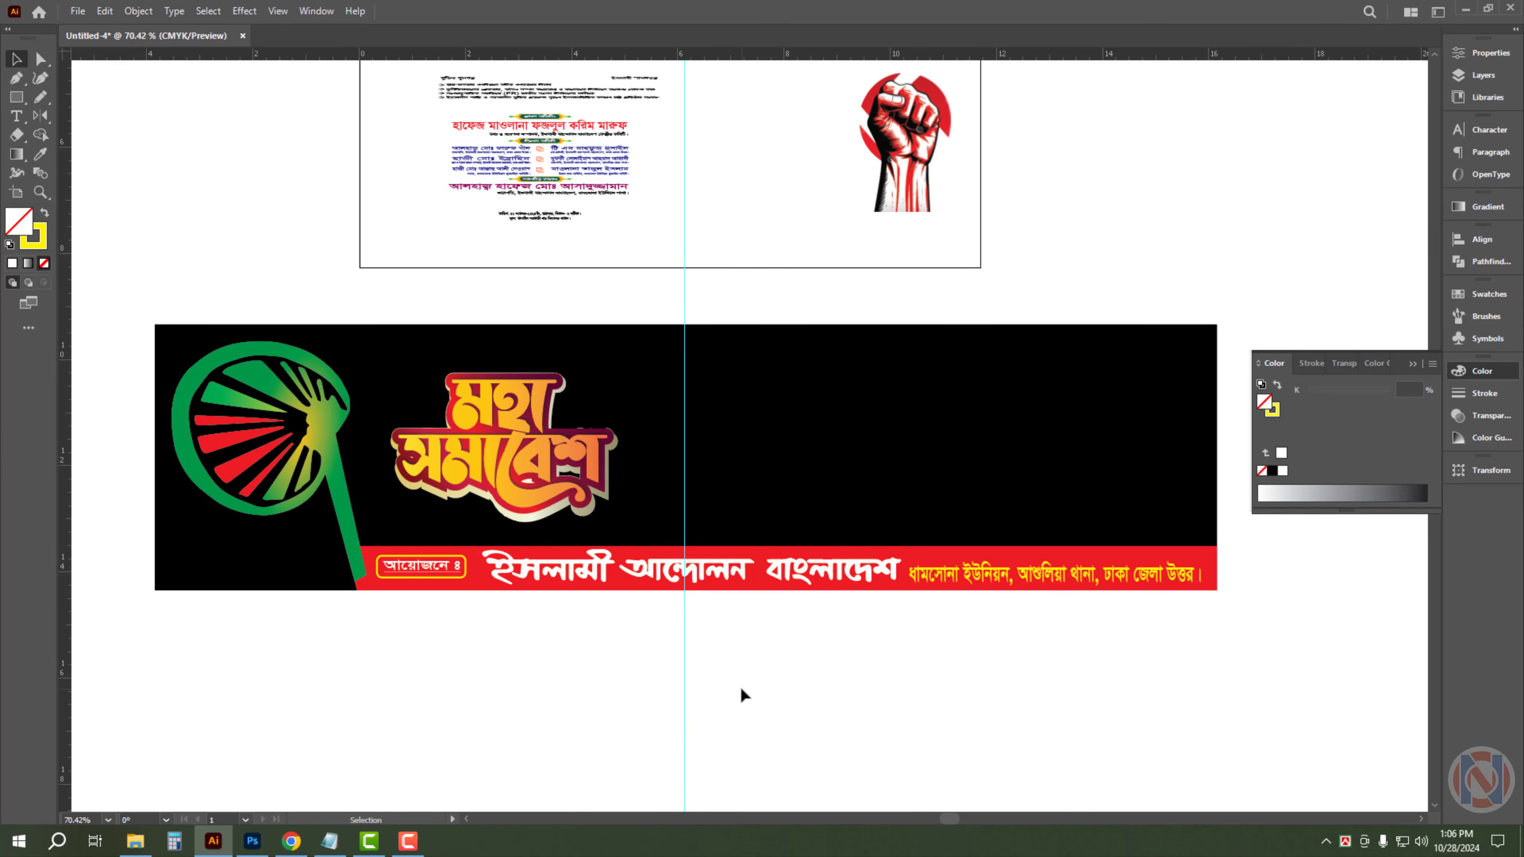
left_click_drag(901, 136, 699, 503)
key("ctrl+shift+bracketright")
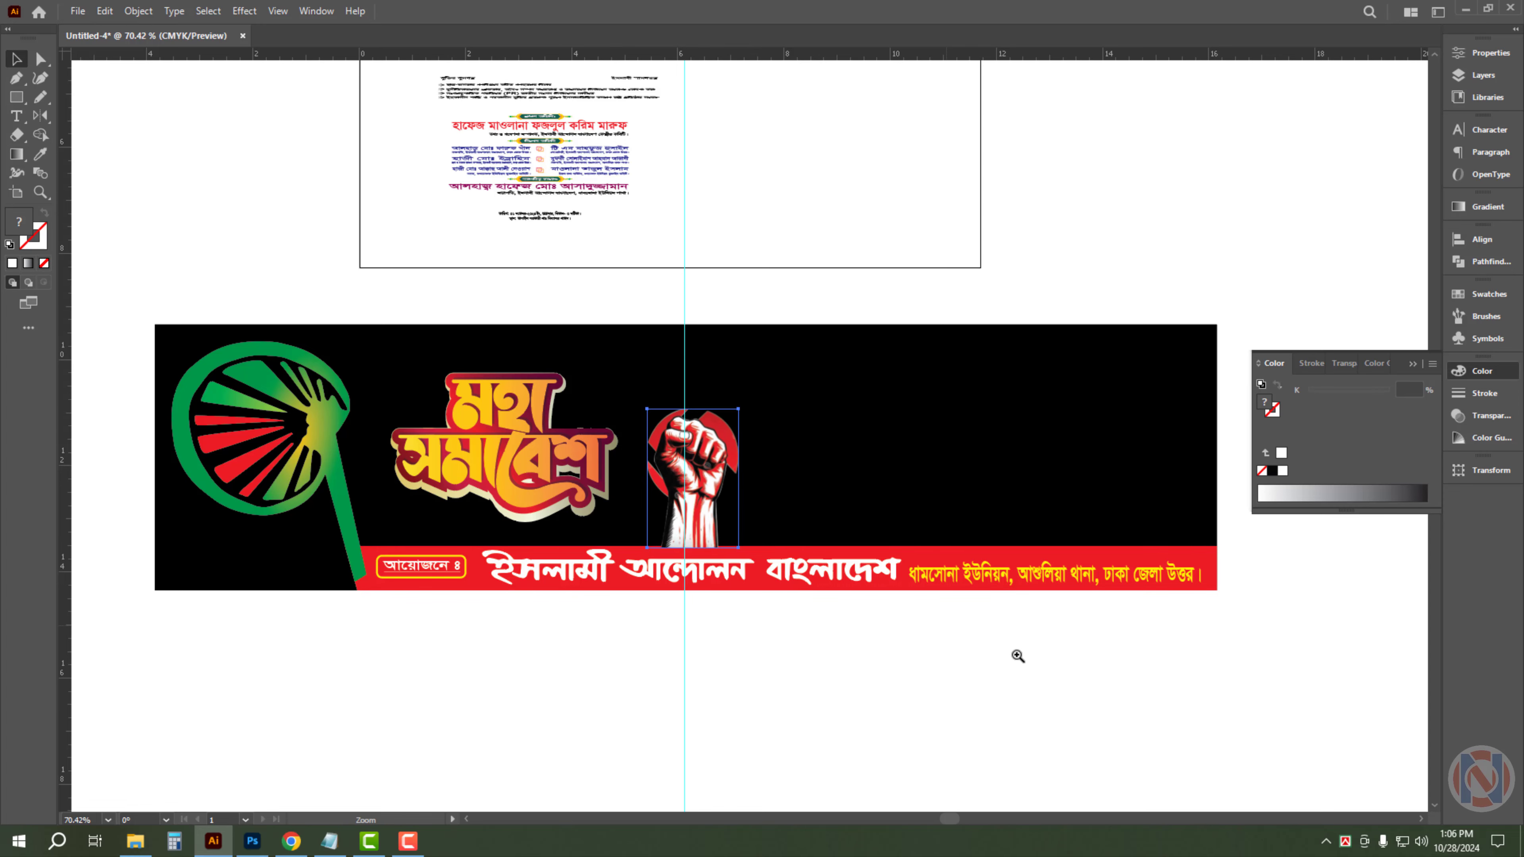
- Centre the fist on the vertical guide and enlarge it upward so its wrist still rests on the red strip
left_click_drag(946, 624, 1143, 624)
left_click_drag(517, 483, 1080, 541)
left_click_drag(557, 512, 503, 499)
scroll(744, 600, "down", 4)
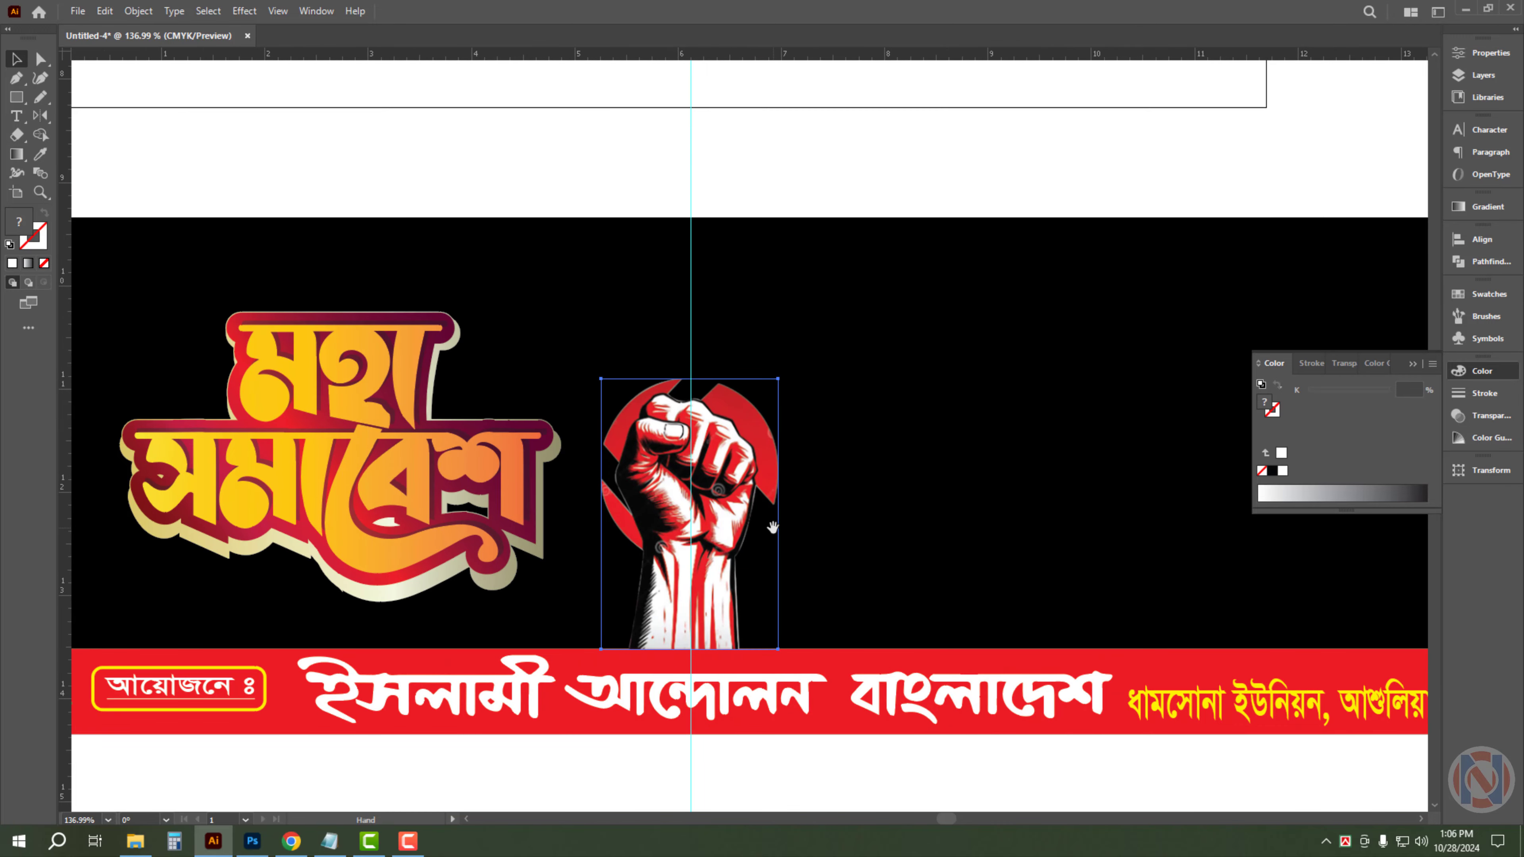
left_click_drag(690, 379, 702, 268)
left_click(828, 158)
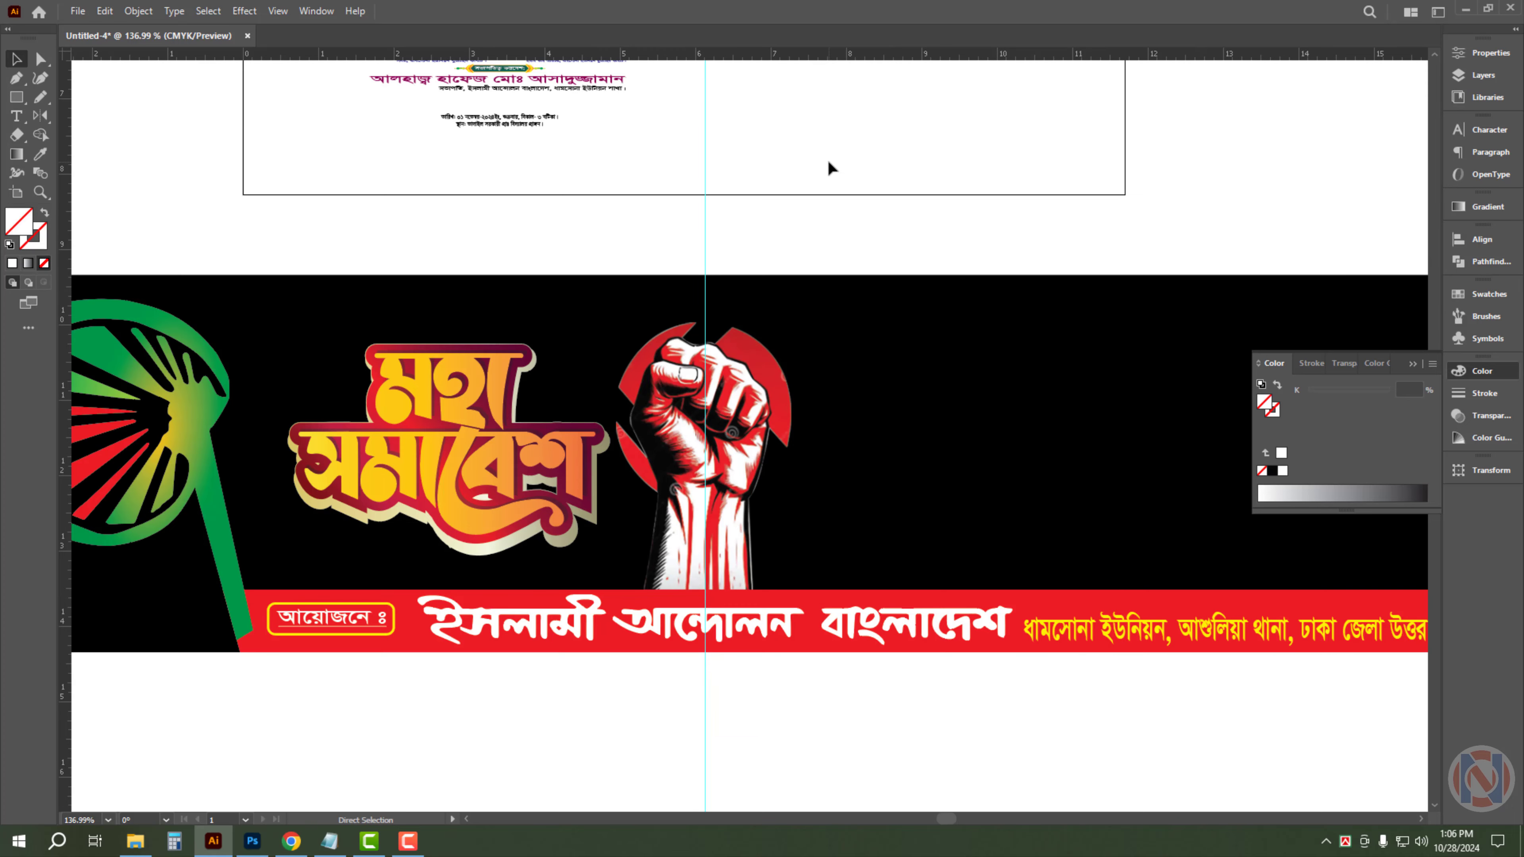
- Draw an open S-shaped curve with the Pen tool through the fist, from above the banner to below it, with a white stroke
key("ctrl+minus")
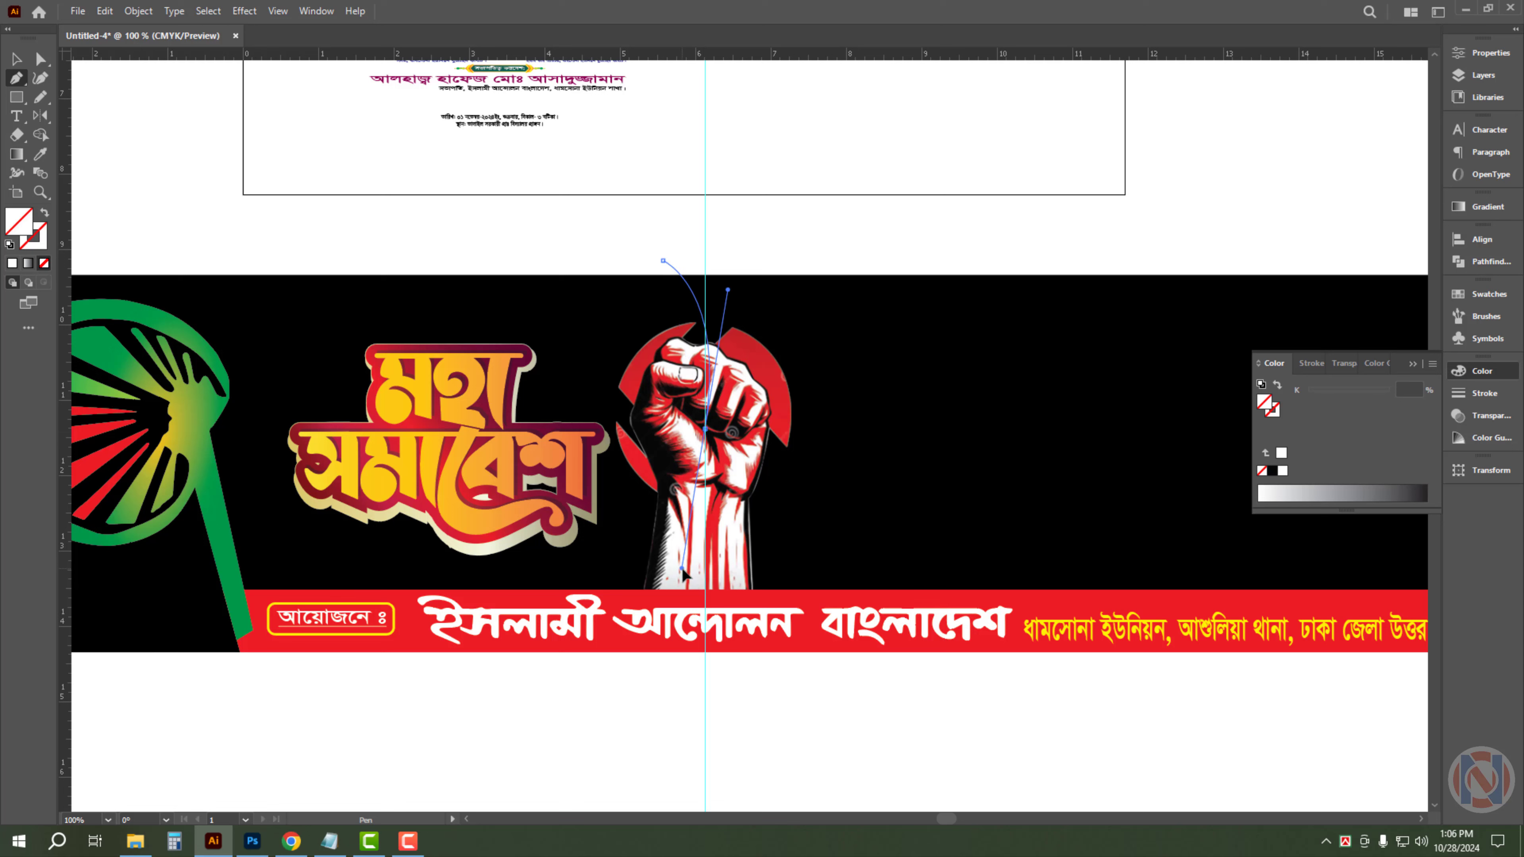
left_click_drag(684, 573, 691, 581)
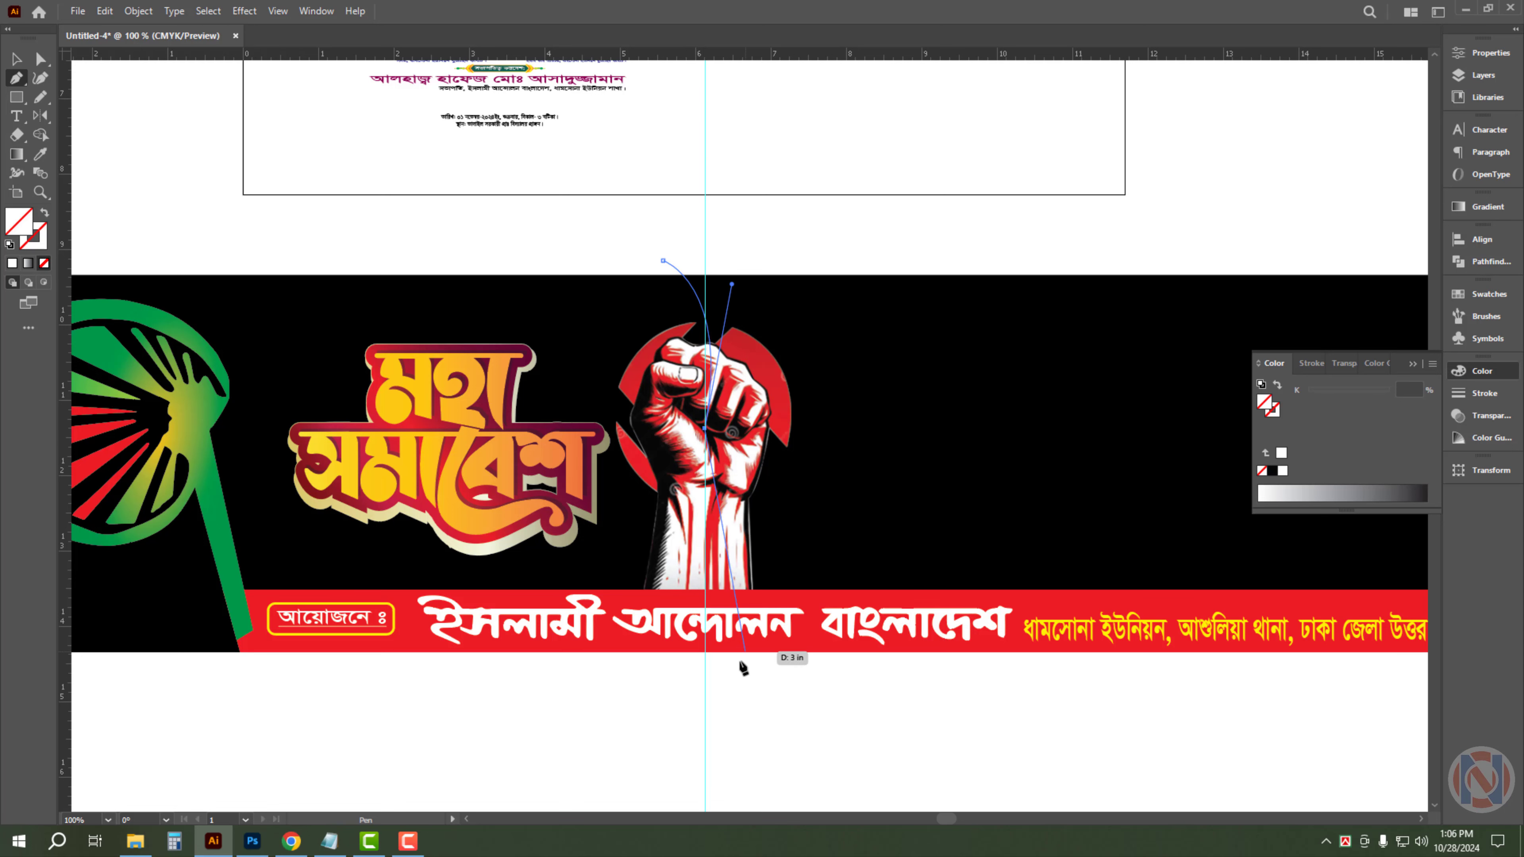
left_click_drag(655, 660, 807, 808)
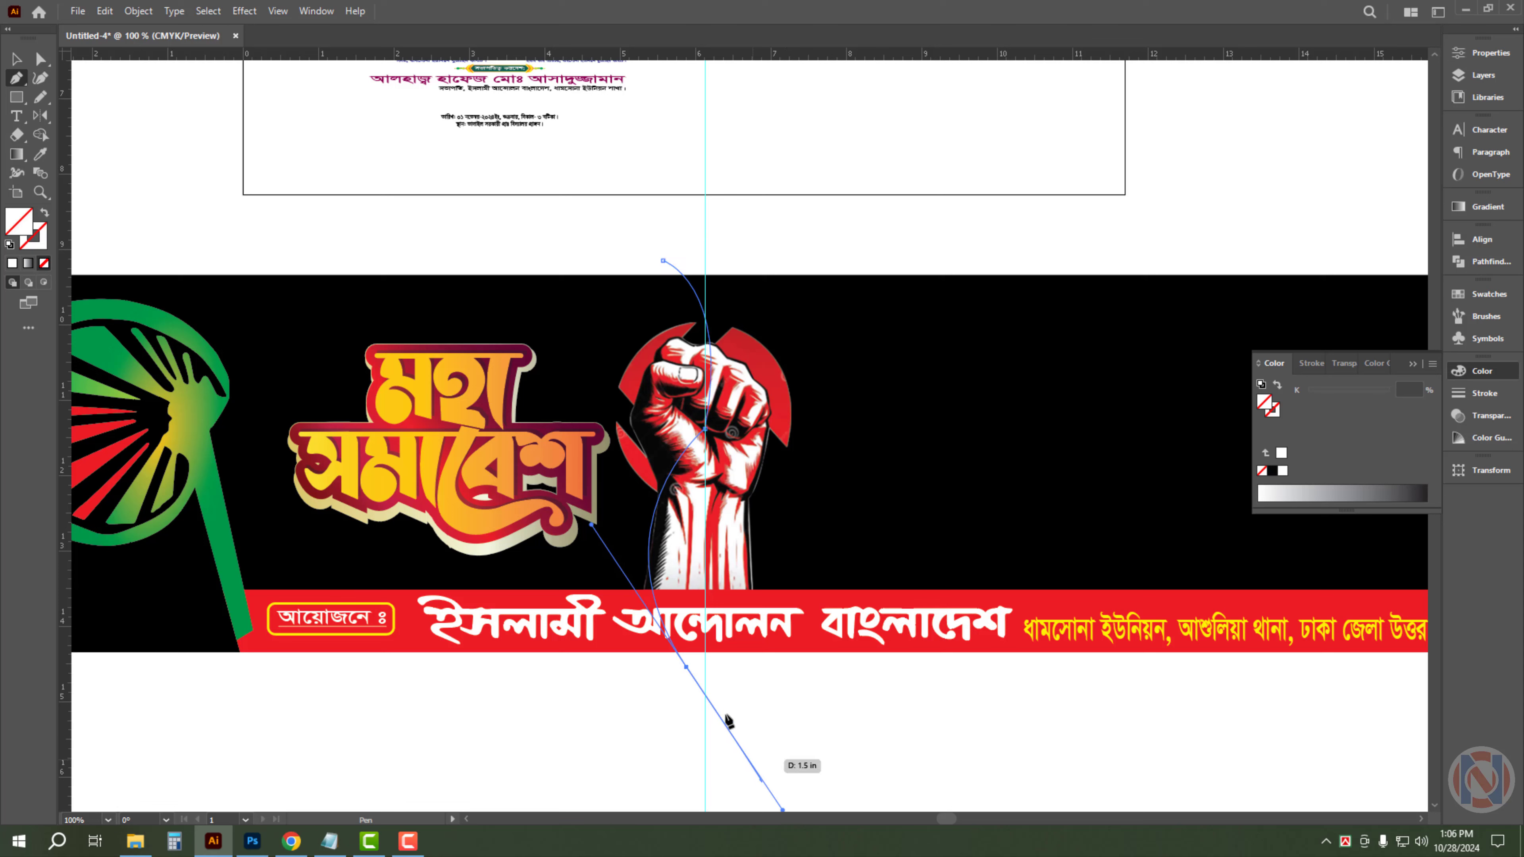
left_click_drag(687, 678, 691, 675)
key("v")
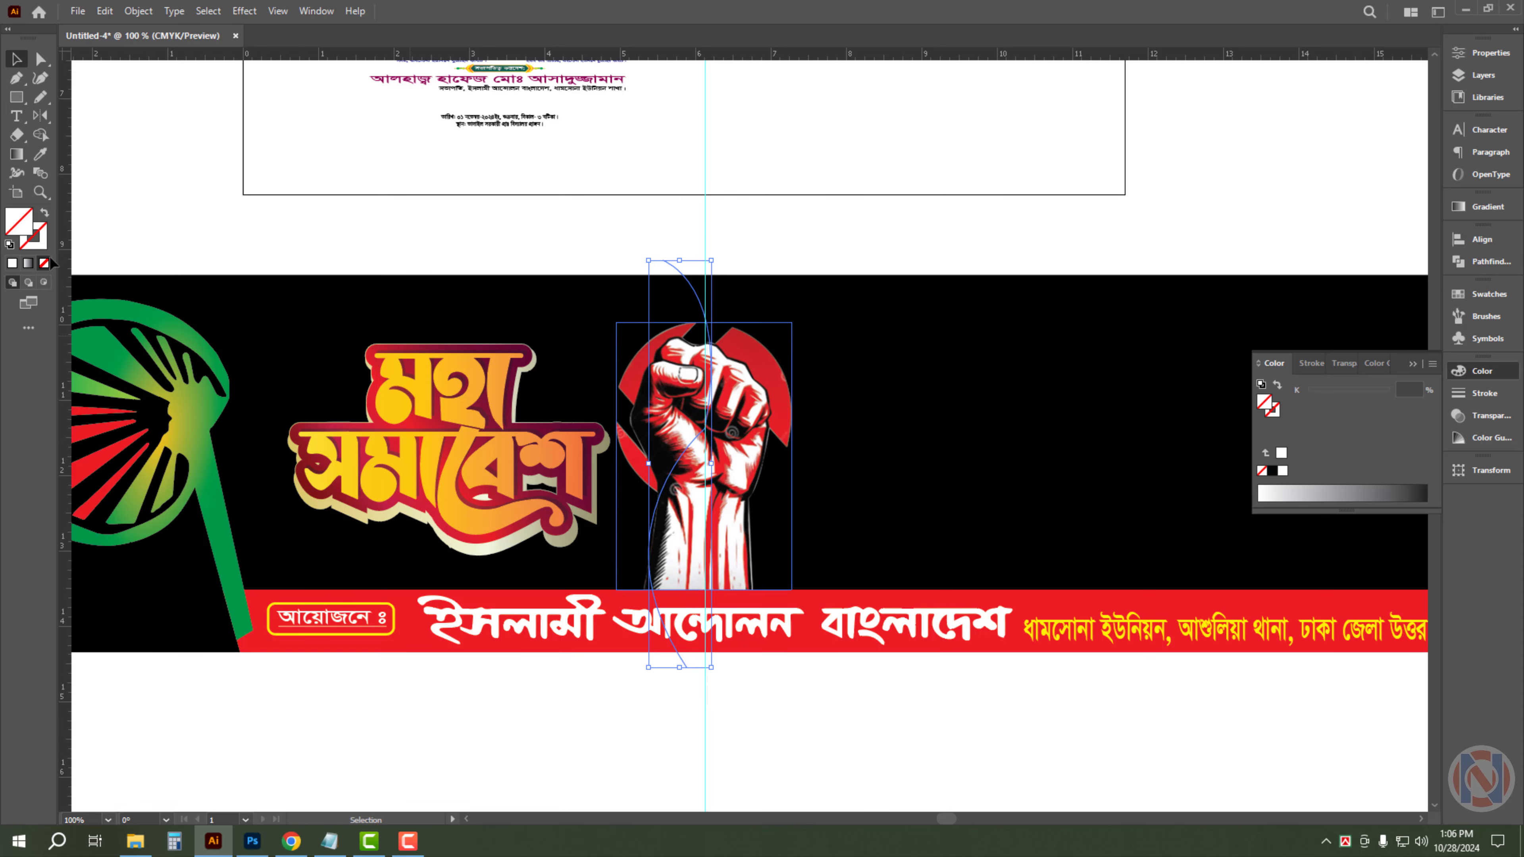
- Duplicate the black banner background in place in front and select the copy together with the S-shaped curve
left_click(952, 401)
key("ctrl+c")
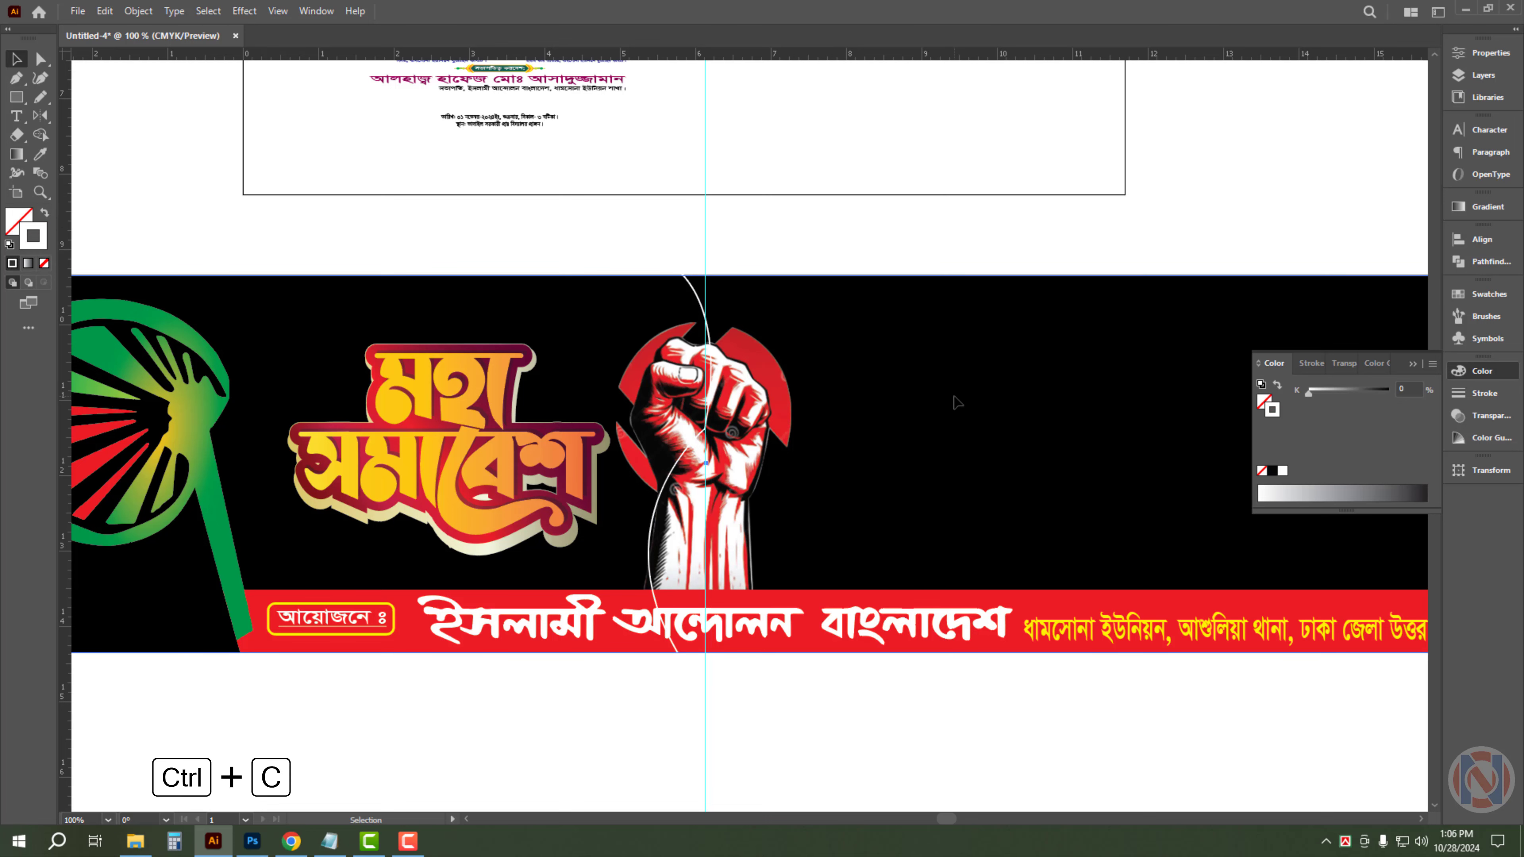
key("ctrl+f")
left_click(691, 287, "shift")
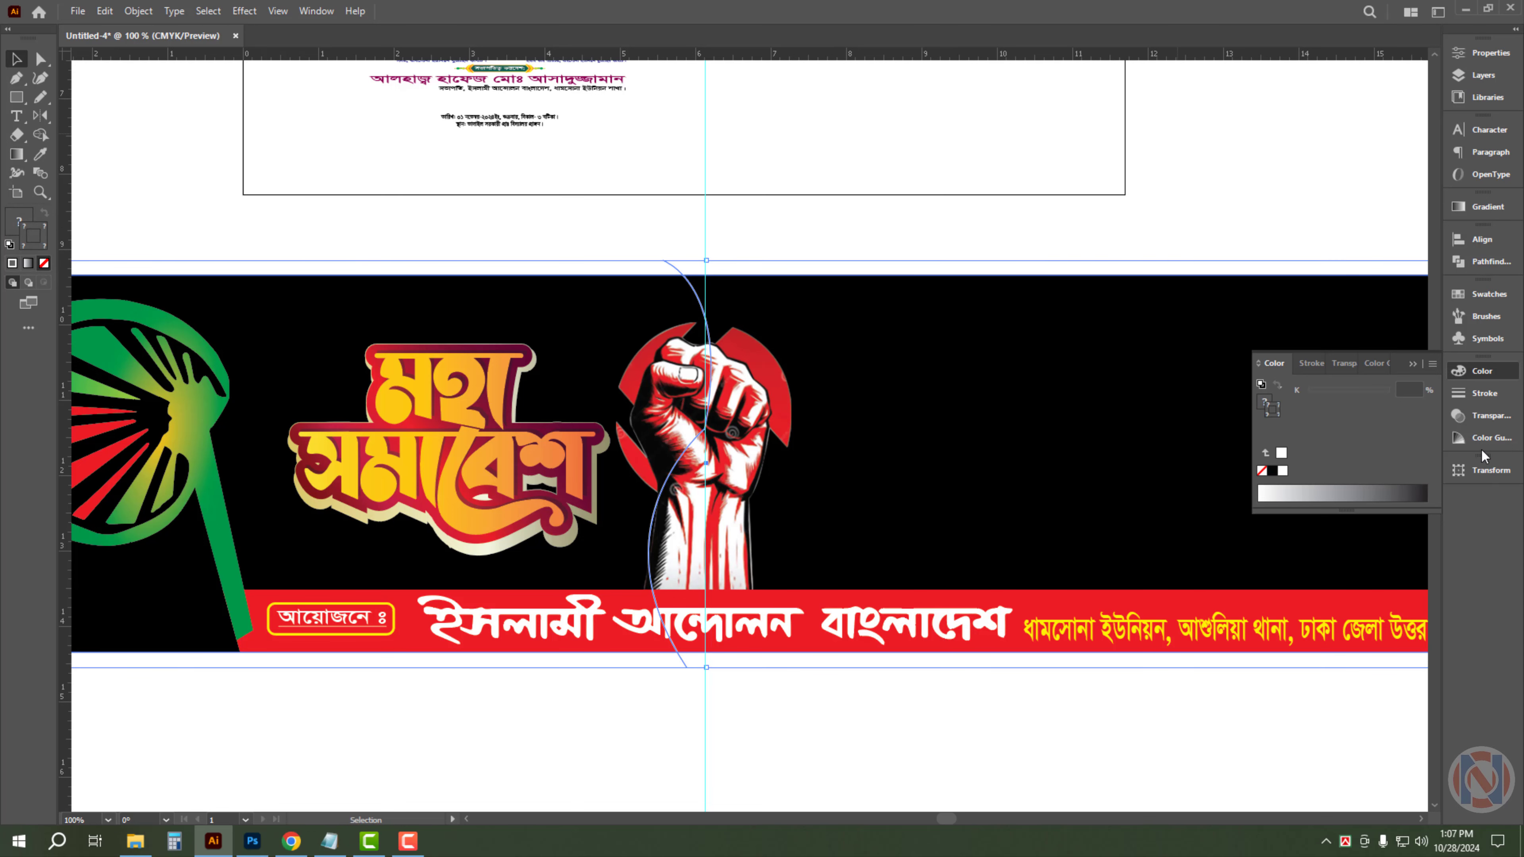
- Divide the background copy along the curve, ungroup the pieces, and delete the piece right of the curve
left_click(1487, 261)
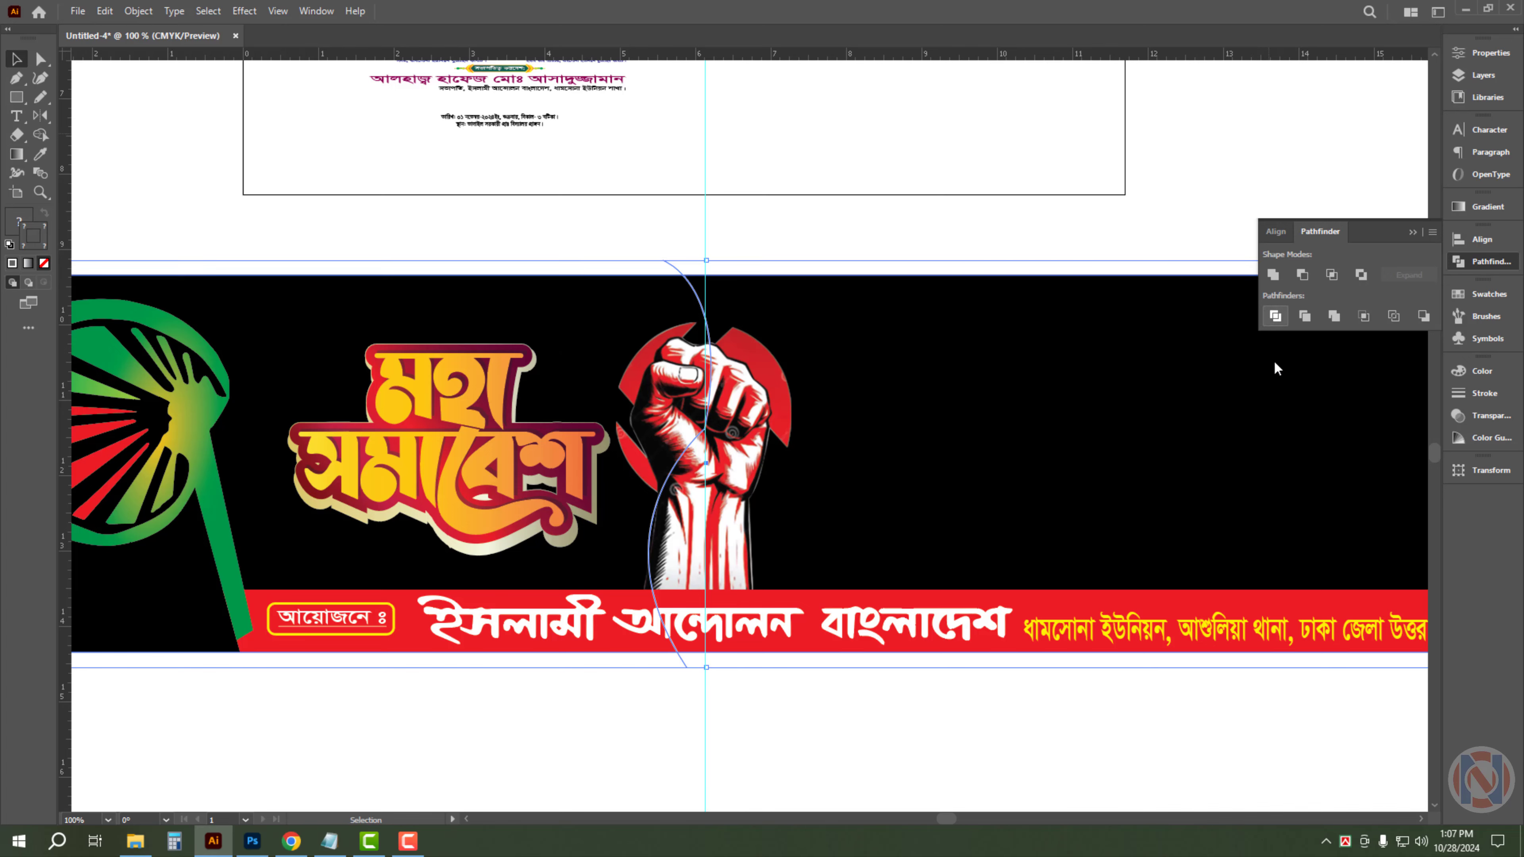
right_click(751, 204)
left_click(894, 412)
key("Delete")
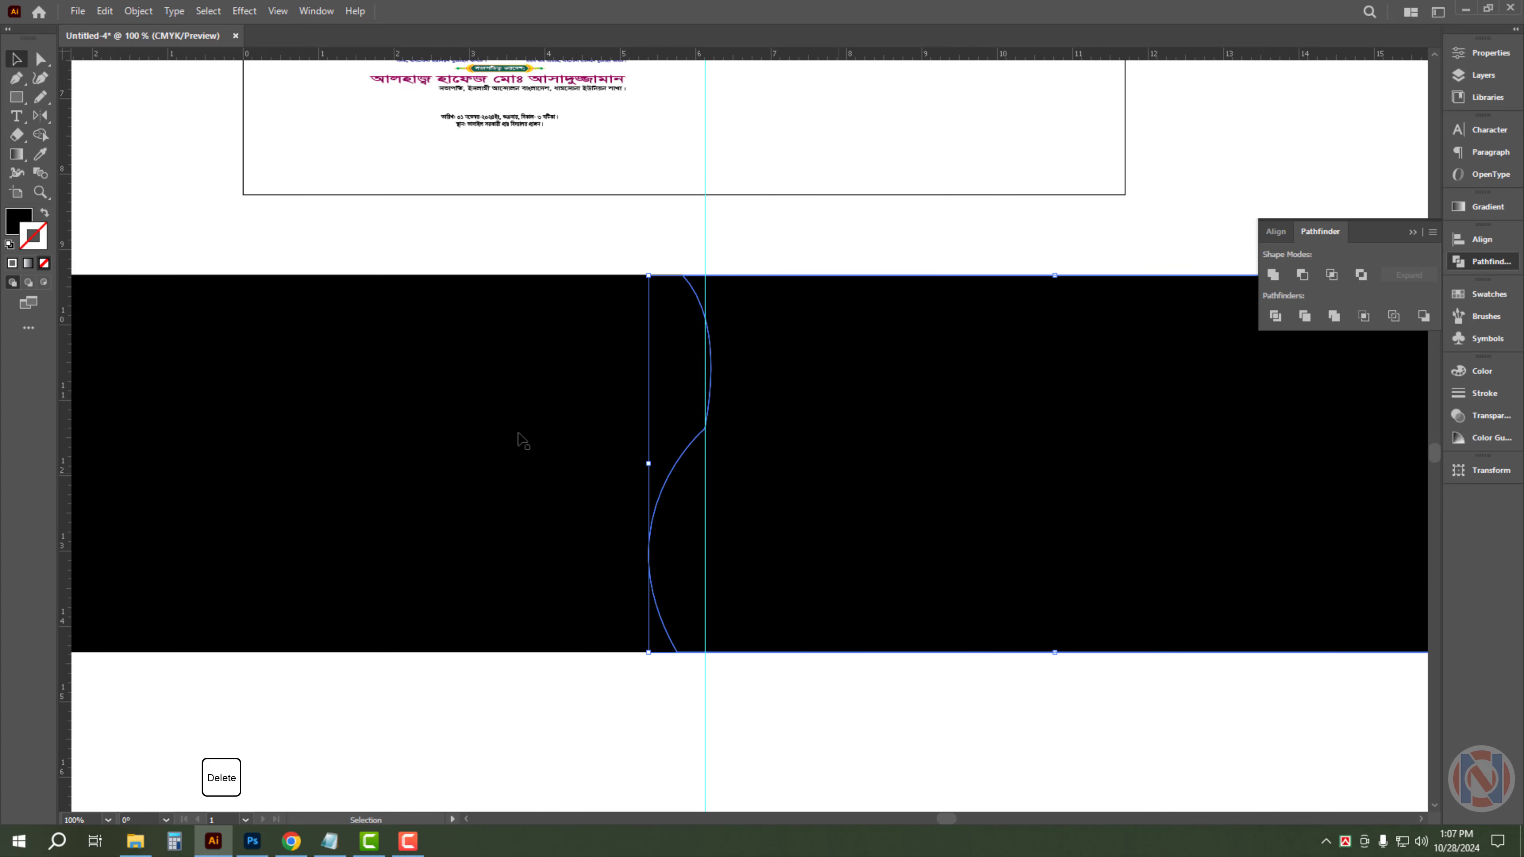
- Arrange the remaining left piece behind all the artwork, directly above the black background
key("ctrl+shift+bracketleft")
key("ctrl+shift+bracketleft")
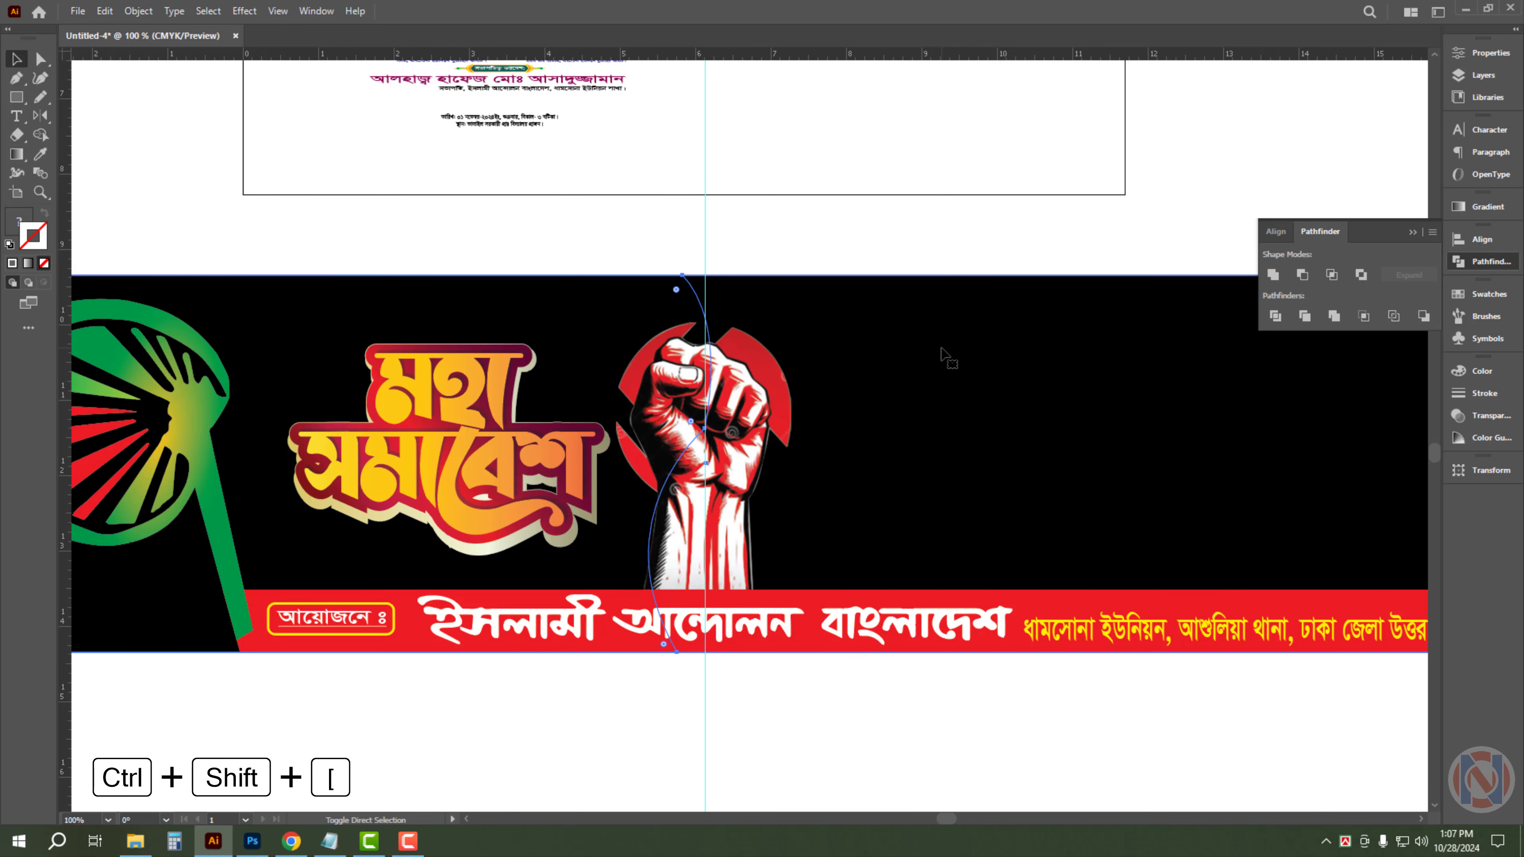
key("ctrl+bracketright")
left_click(882, 253)
left_click(602, 313)
left_click_drag(761, 241, 769, 302)
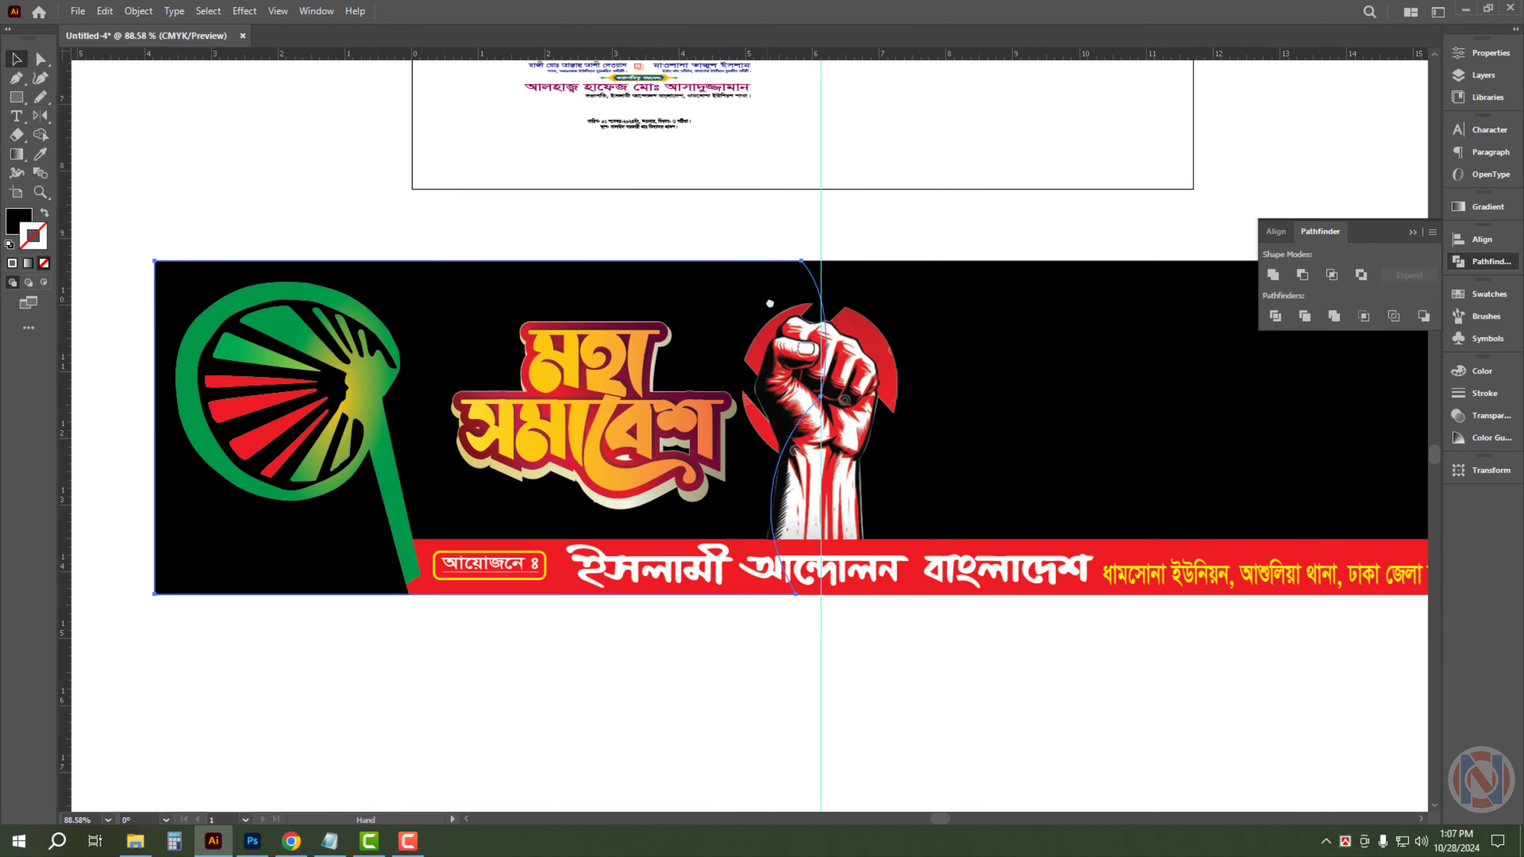
- Fill the left background piece with a linear gradient and set its left stop to C 5, M 0, Y 50, K 0
left_click(1484, 211)
left_click(1270, 249)
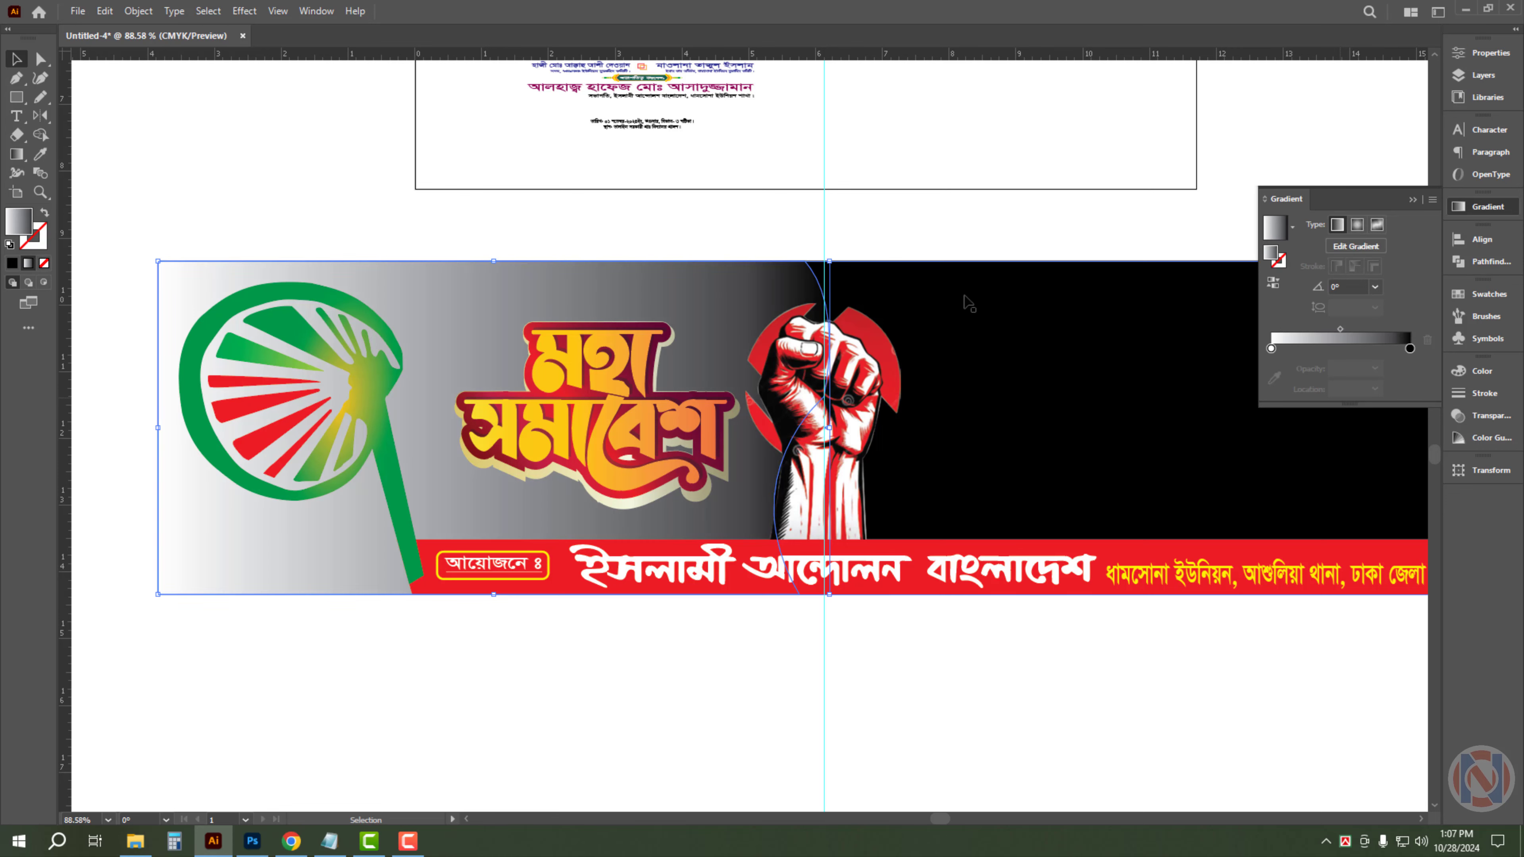
left_click(1271, 349)
left_click(1454, 370)
left_click(1404, 390)
type("5")
key("Tab")
key("Tab")
type("50")
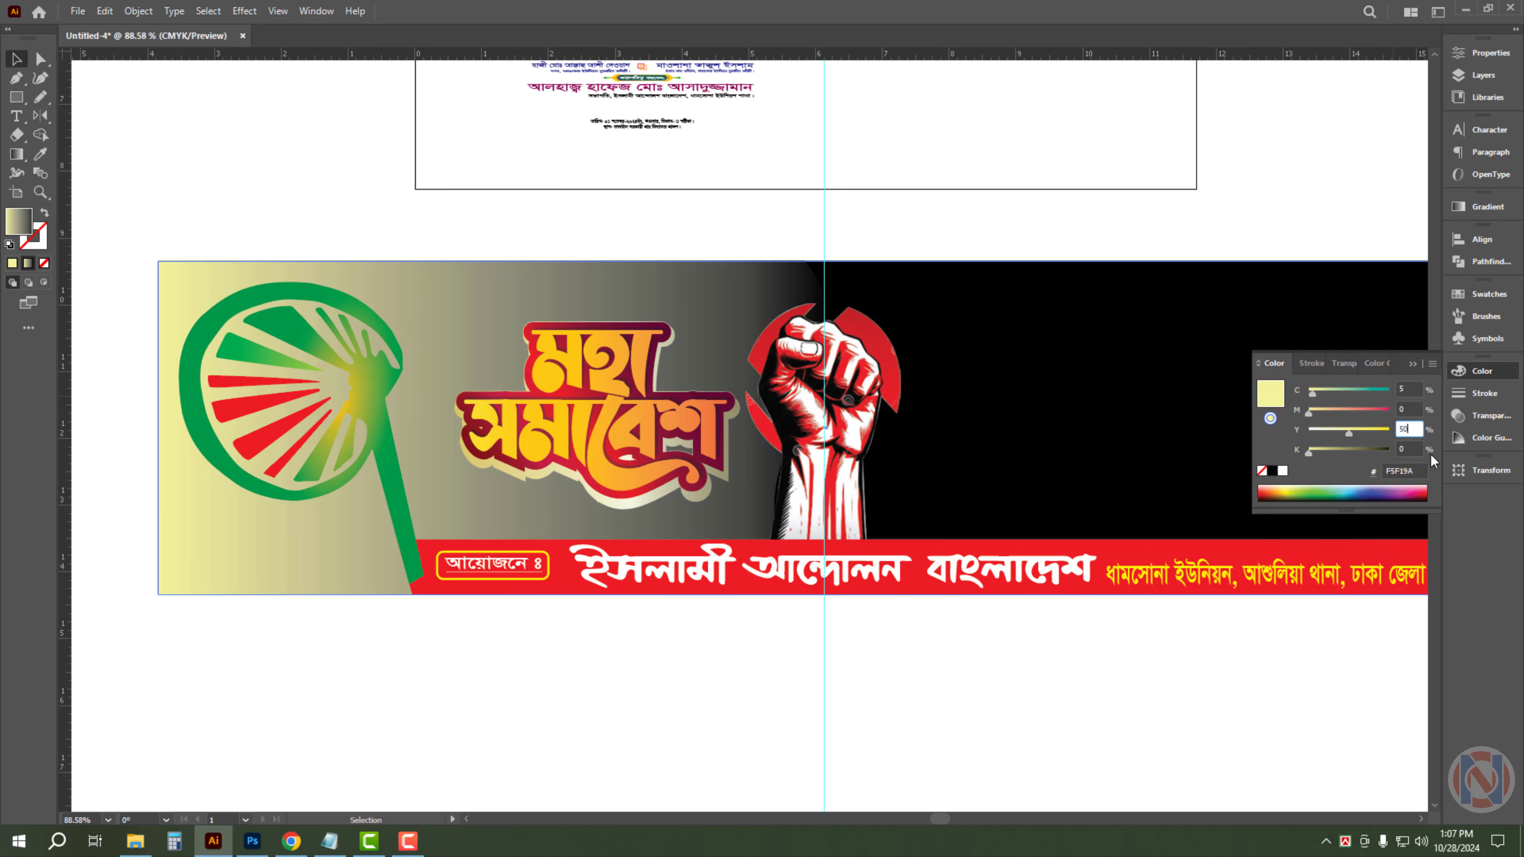
key("Return")
- Set the gradient's right stop to C 10, M 0, Y 50, K 0
left_click(1485, 211)
left_click(1414, 350)
left_click(1464, 370)
left_click(1405, 390)
type("10")
key("Tab")
key("Tab")
type("50")
key("Tab")
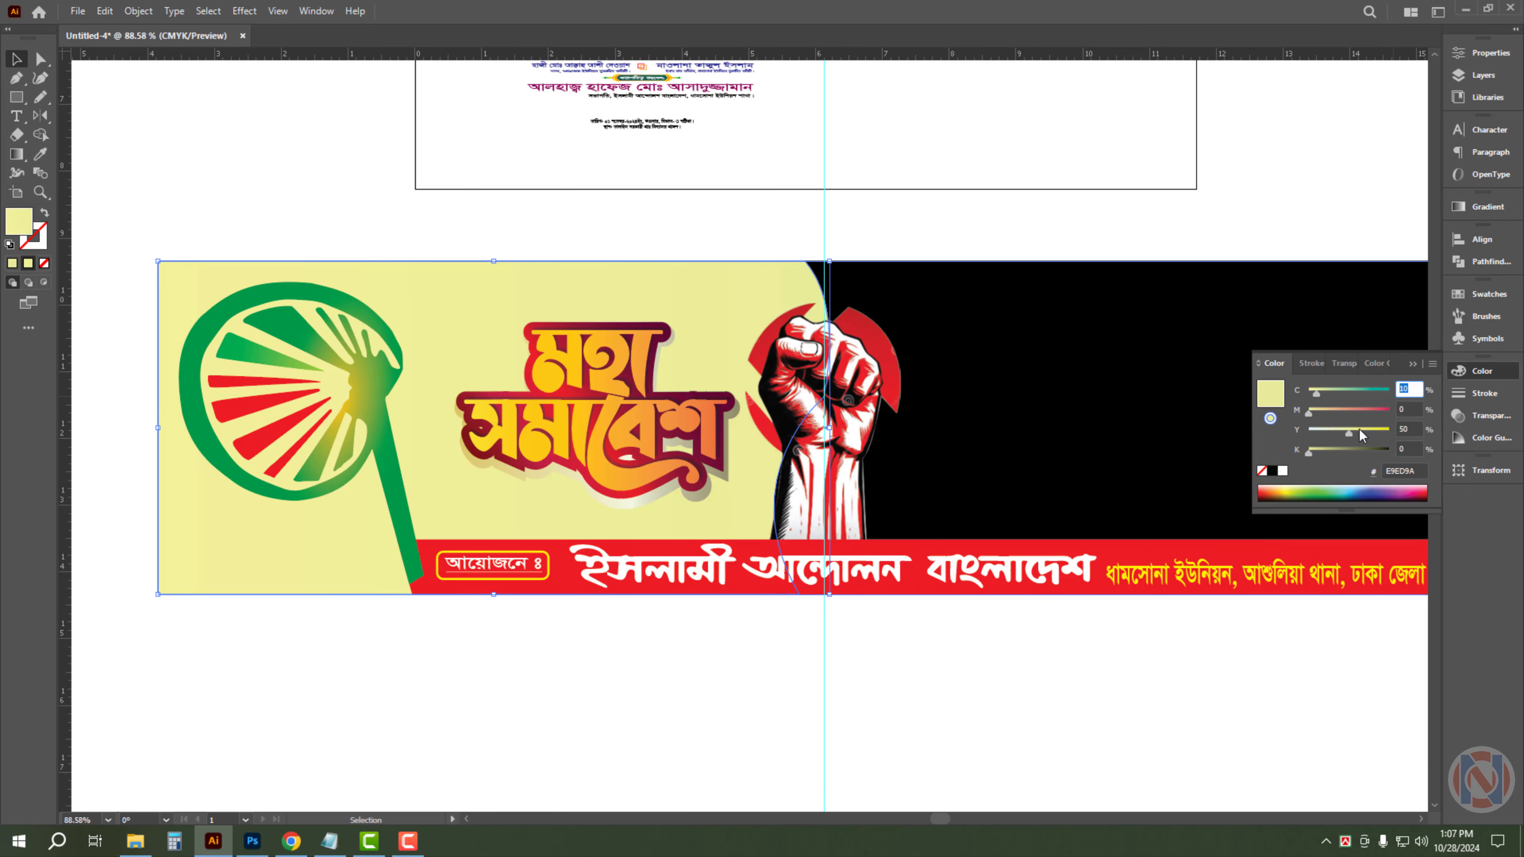
- Recolour the gradient's right stop to C 0, M 0, Y 5, K 10 and its left stop to C 0, M 0, Y 10, K 0
type("0")
key("Tab")
key("Tab")
type("0")
key("Tab")
type("10")
left_click(1484, 207)
left_click(1272, 349)
left_click(1464, 370)
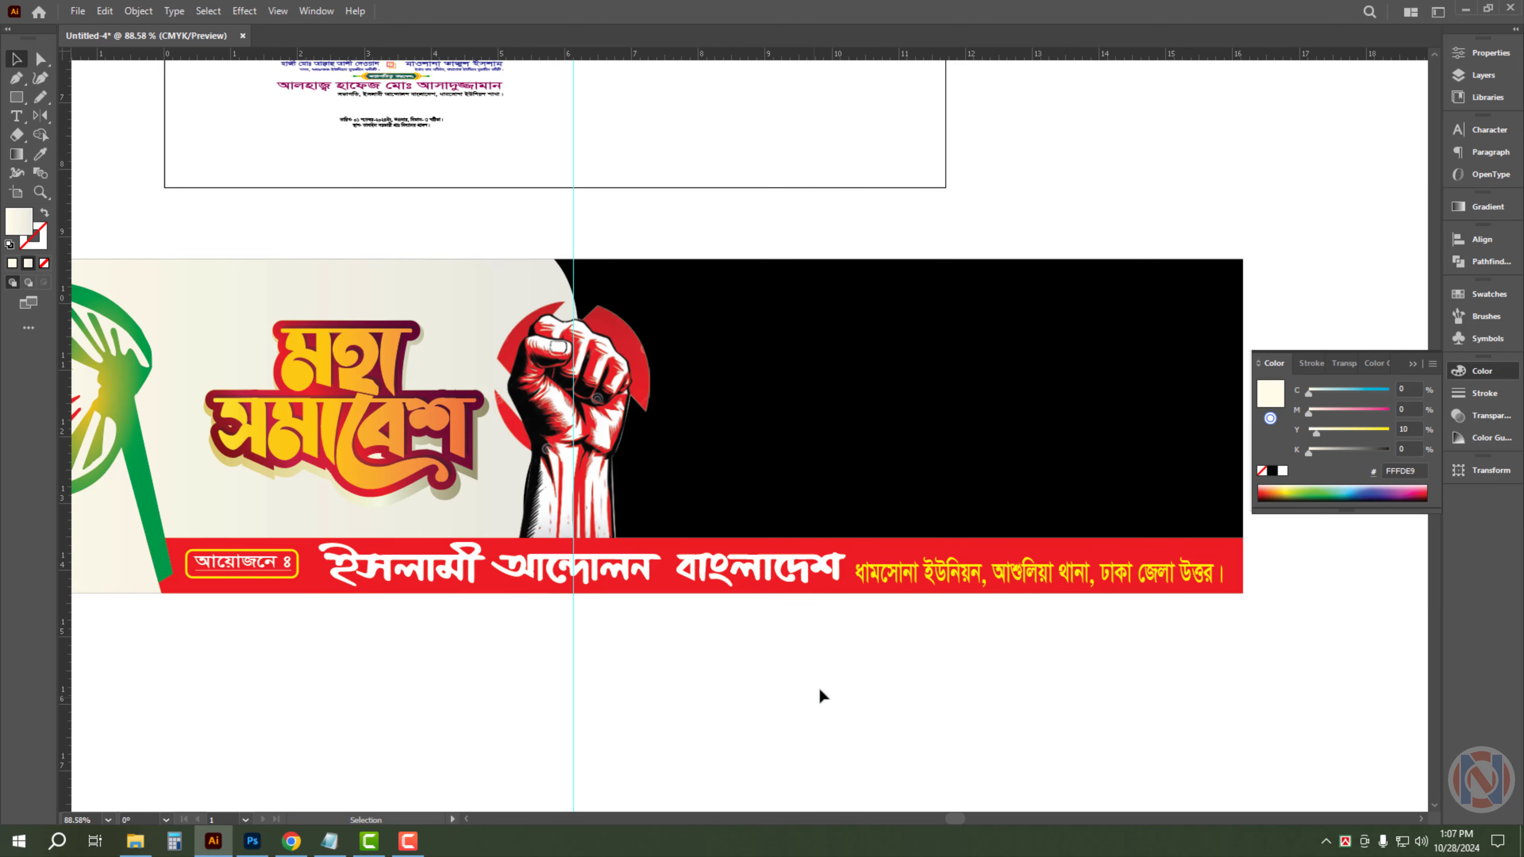
- Change the black banner background to cream, C 0, M 0, Y 10, K 0
left_click(780, 433)
left_click(1404, 429)
type("10")
key("Tab")
type("0")
scroll(1376, 456, "down", 1)
- Darken the right gradient stop of the left background piece by setting its black value to 20%
left_click(600, 324)
left_click(1486, 206)
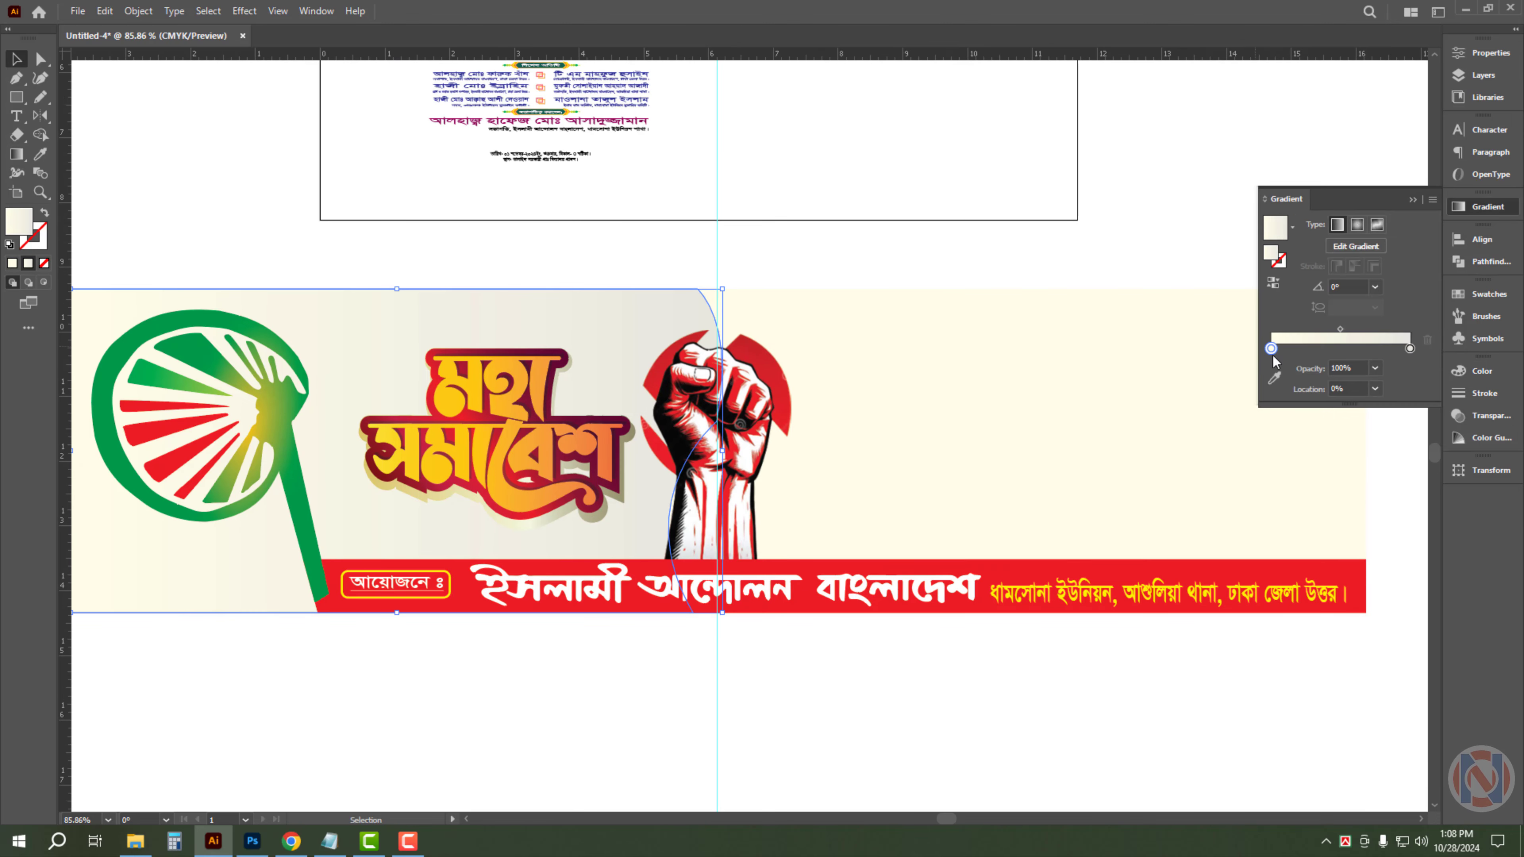
left_click(1481, 370)
left_click(1486, 206)
left_click(1409, 349)
left_click(1482, 370)
left_click(1414, 448)
type("20")
left_click(788, 238)
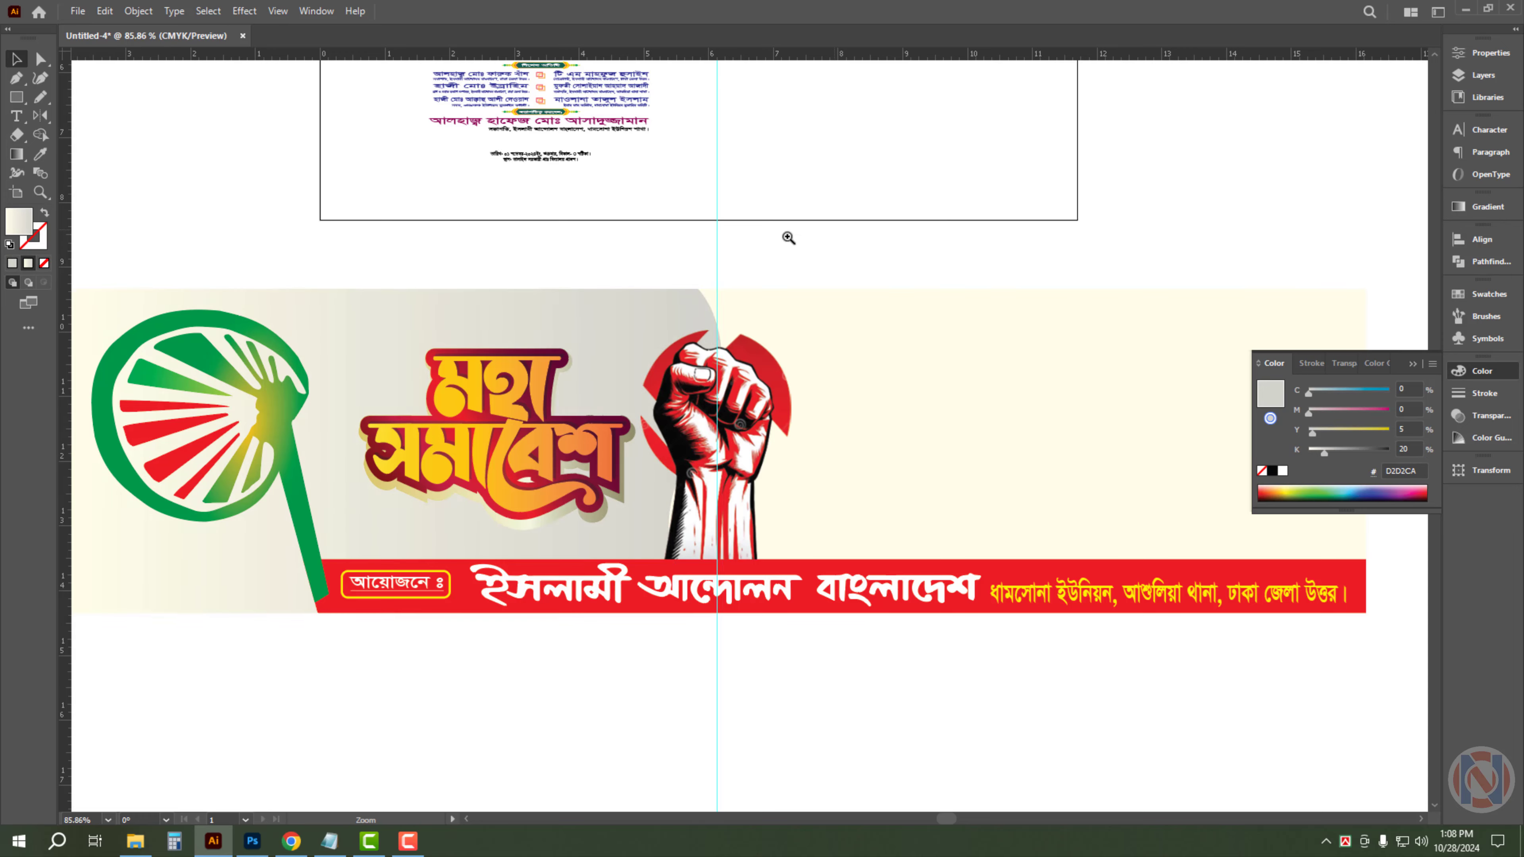
- Shift the মহা সমাবেশ title down and left, and enlarge it proportionally to about 4.7 by 3.09 in
left_click_drag(939, 218, 852, 240)
left_click_drag(752, 272, 840, 282)
left_click_drag(939, 170, 827, 198)
left_click_drag(528, 318, 590, 369)
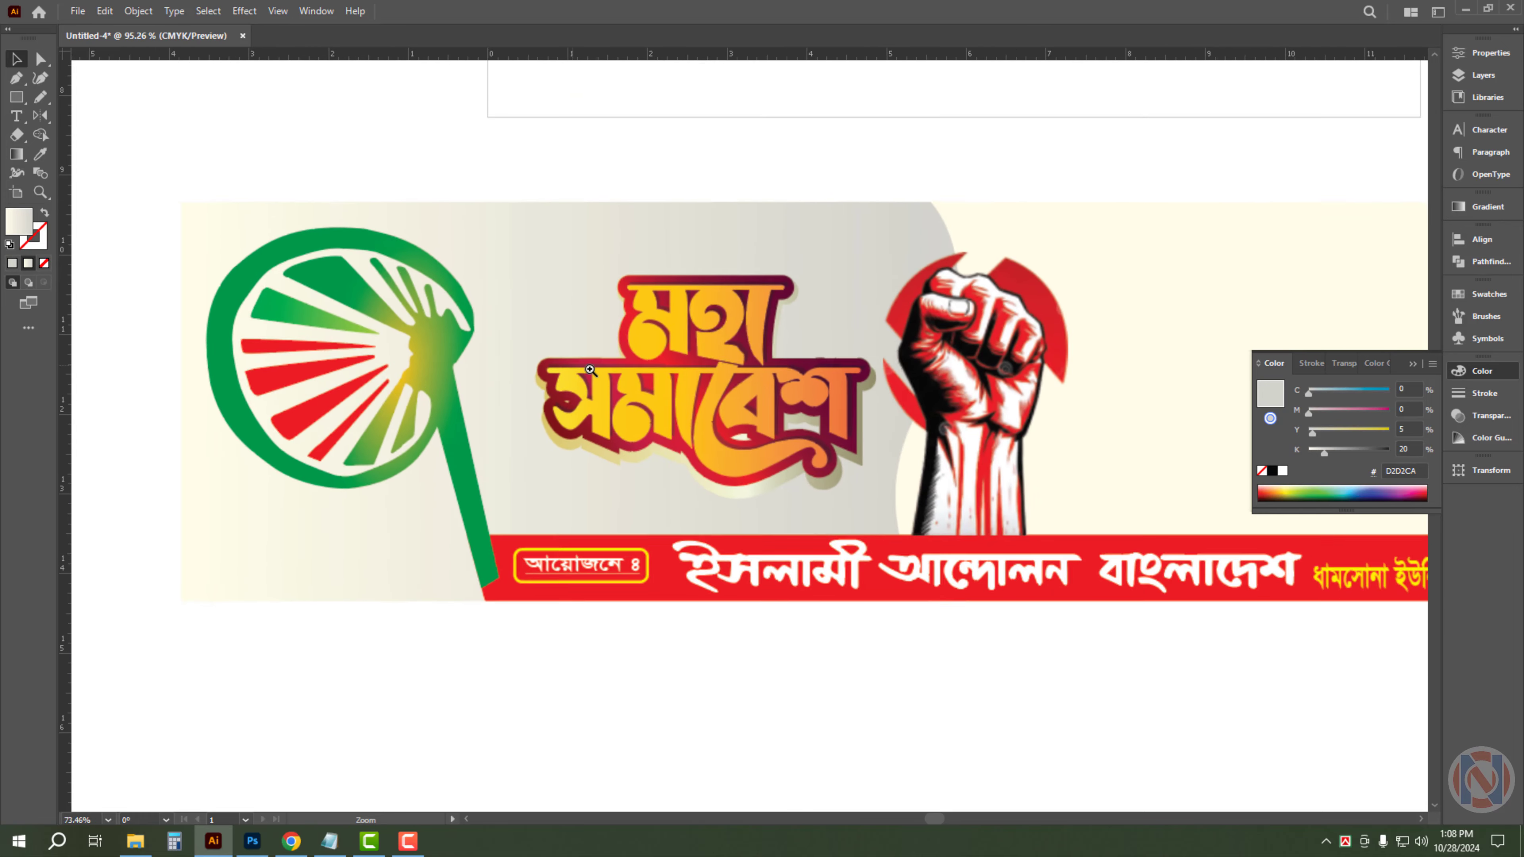
left_click(589, 369)
key("v")
left_click(681, 459)
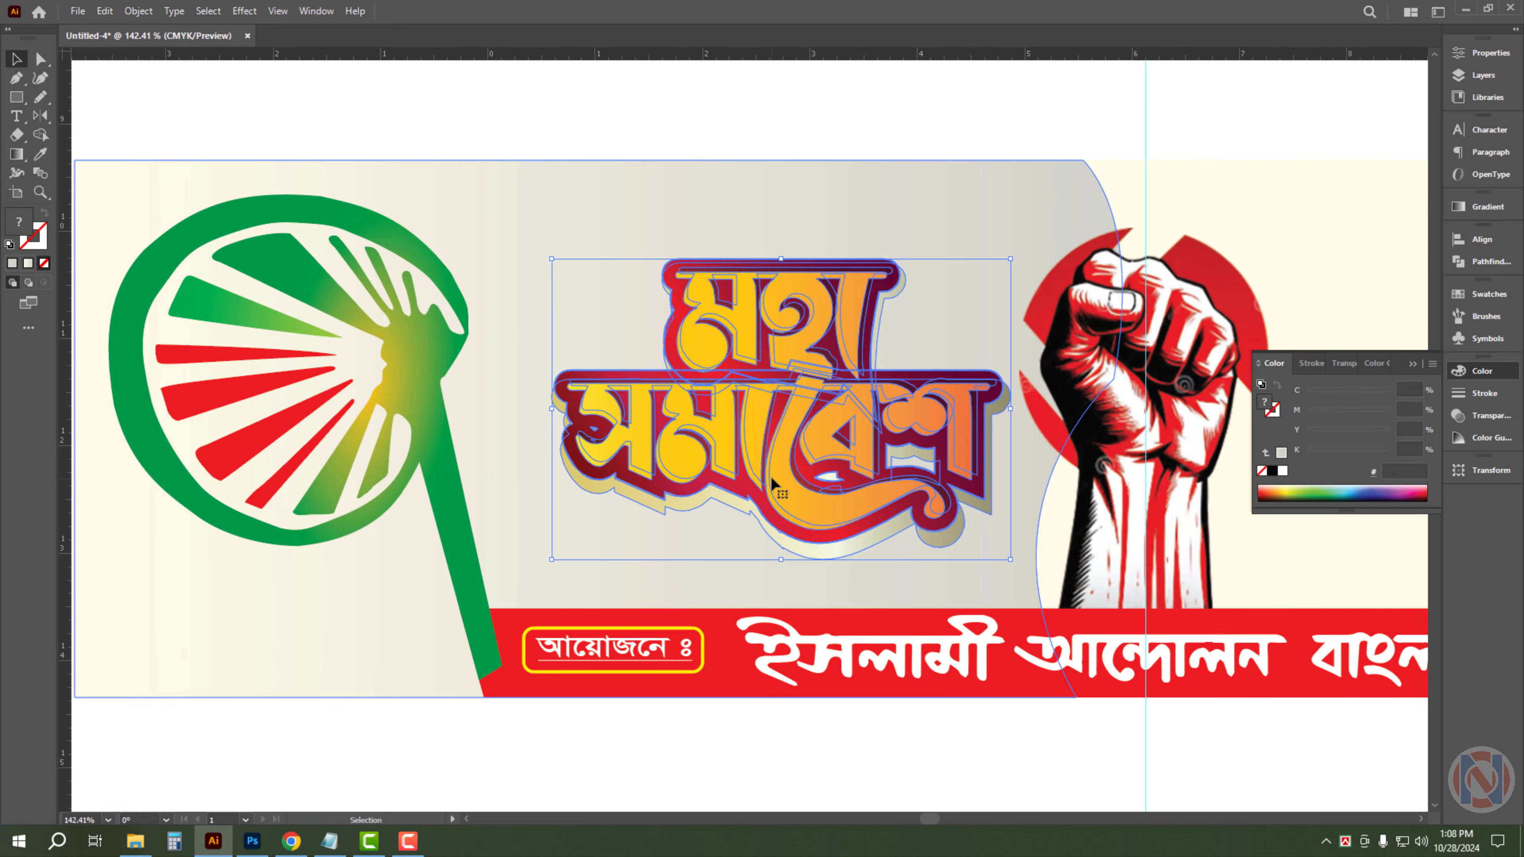
left_click_drag(786, 434, 729, 471)
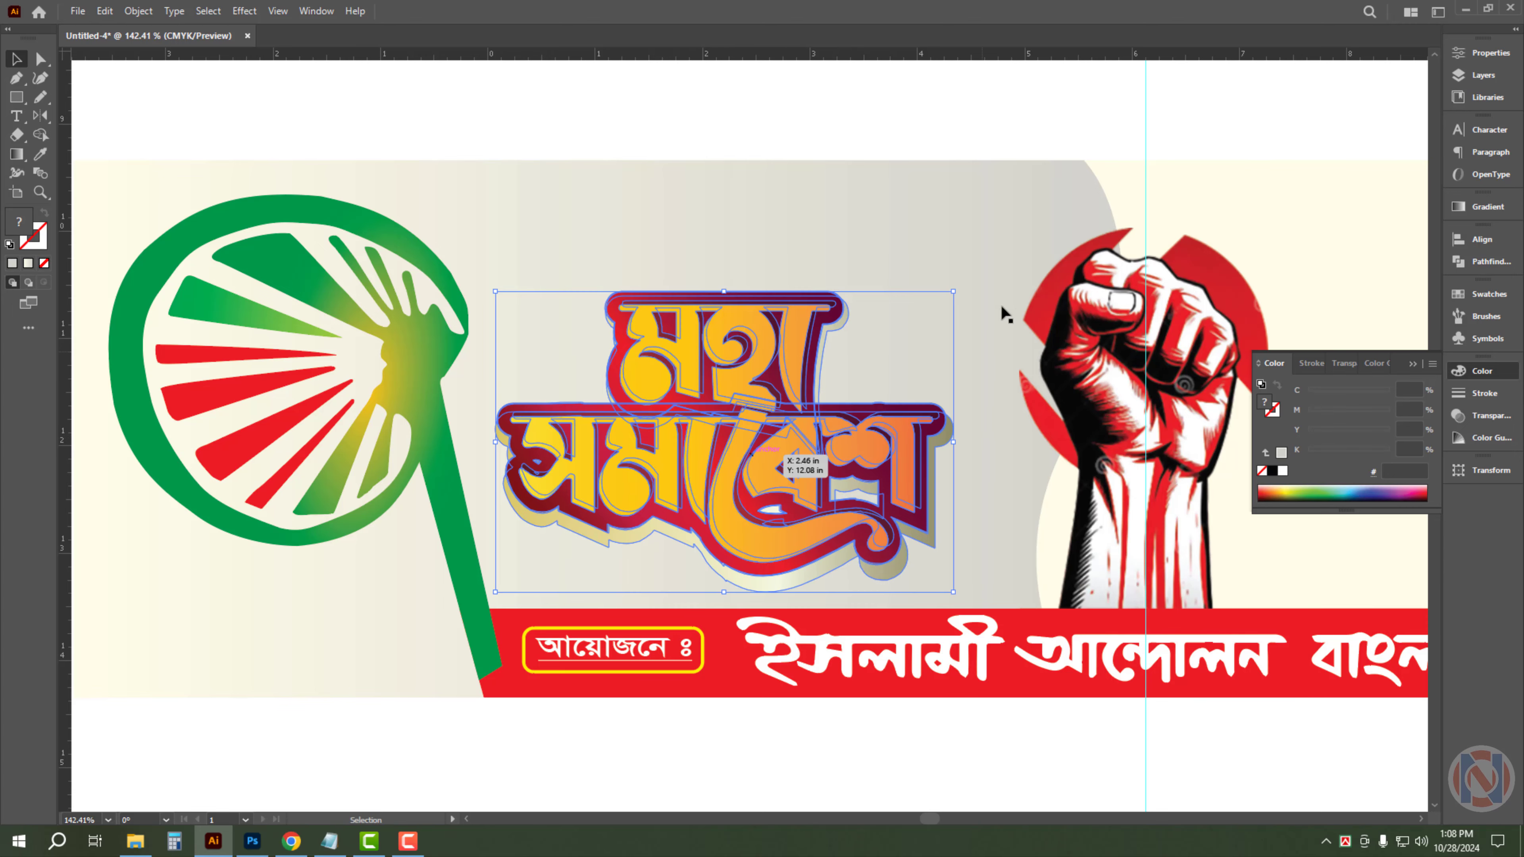
left_click_drag(955, 293, 1002, 257)
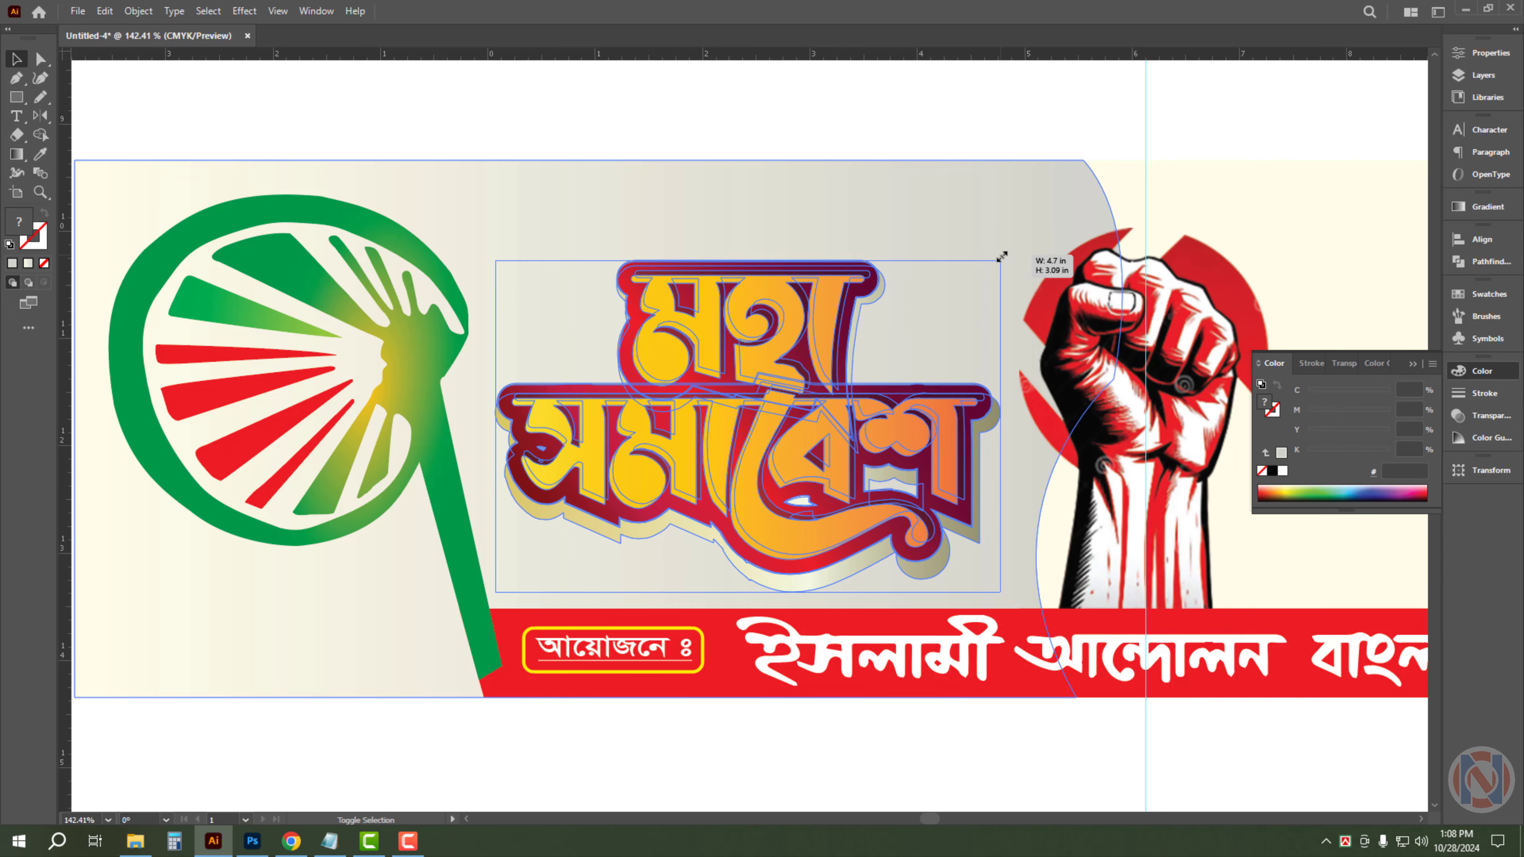
left_click(874, 189)
- Duplicate the cream banner background in place, in front of the original
scroll(827, 294, "down", 3)
left_click_drag(767, 246, 663, 411)
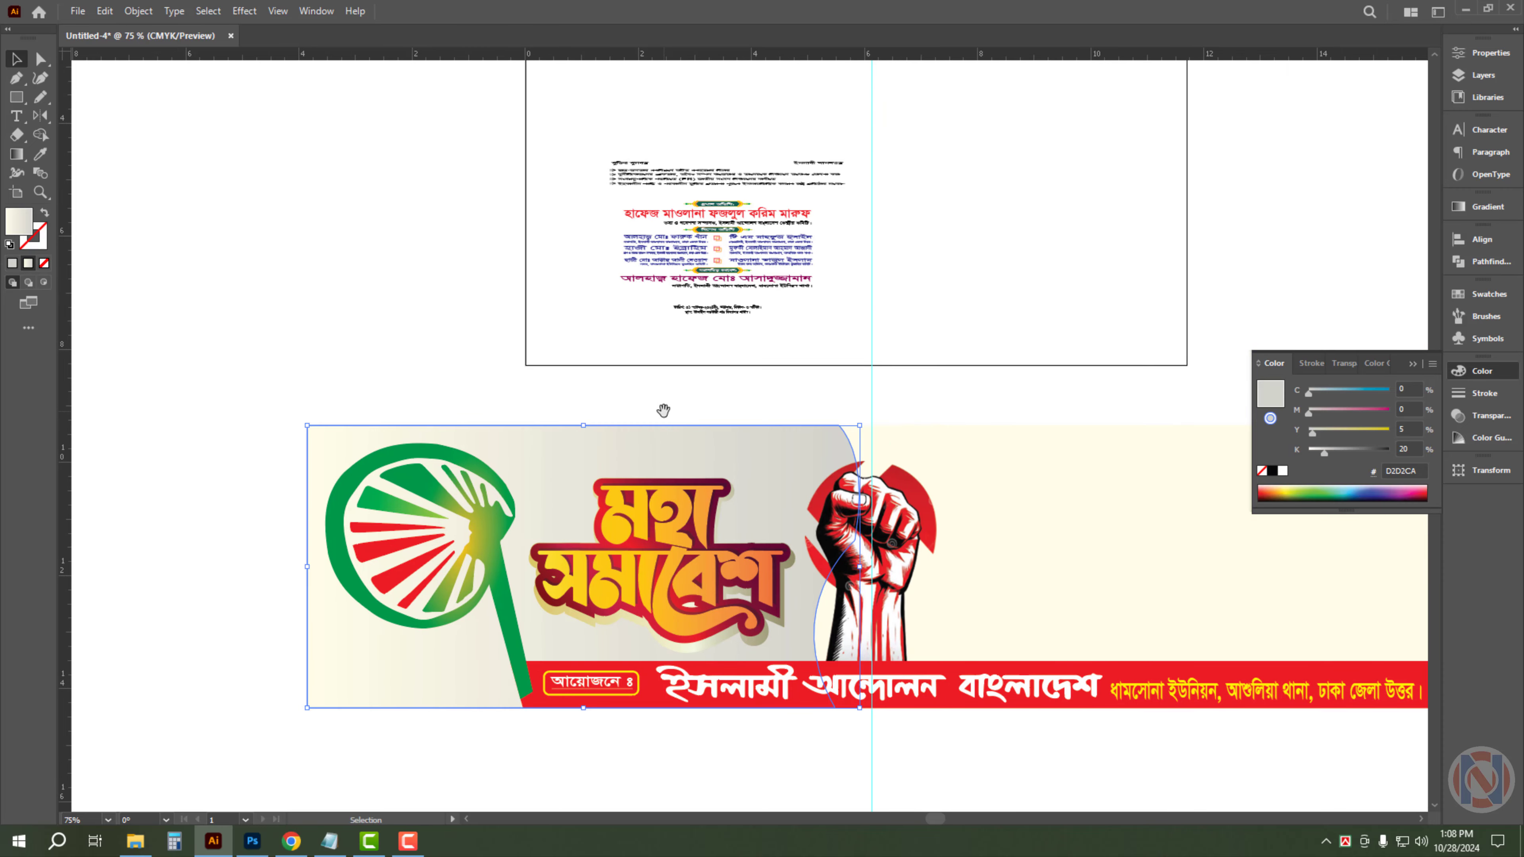
key("a")
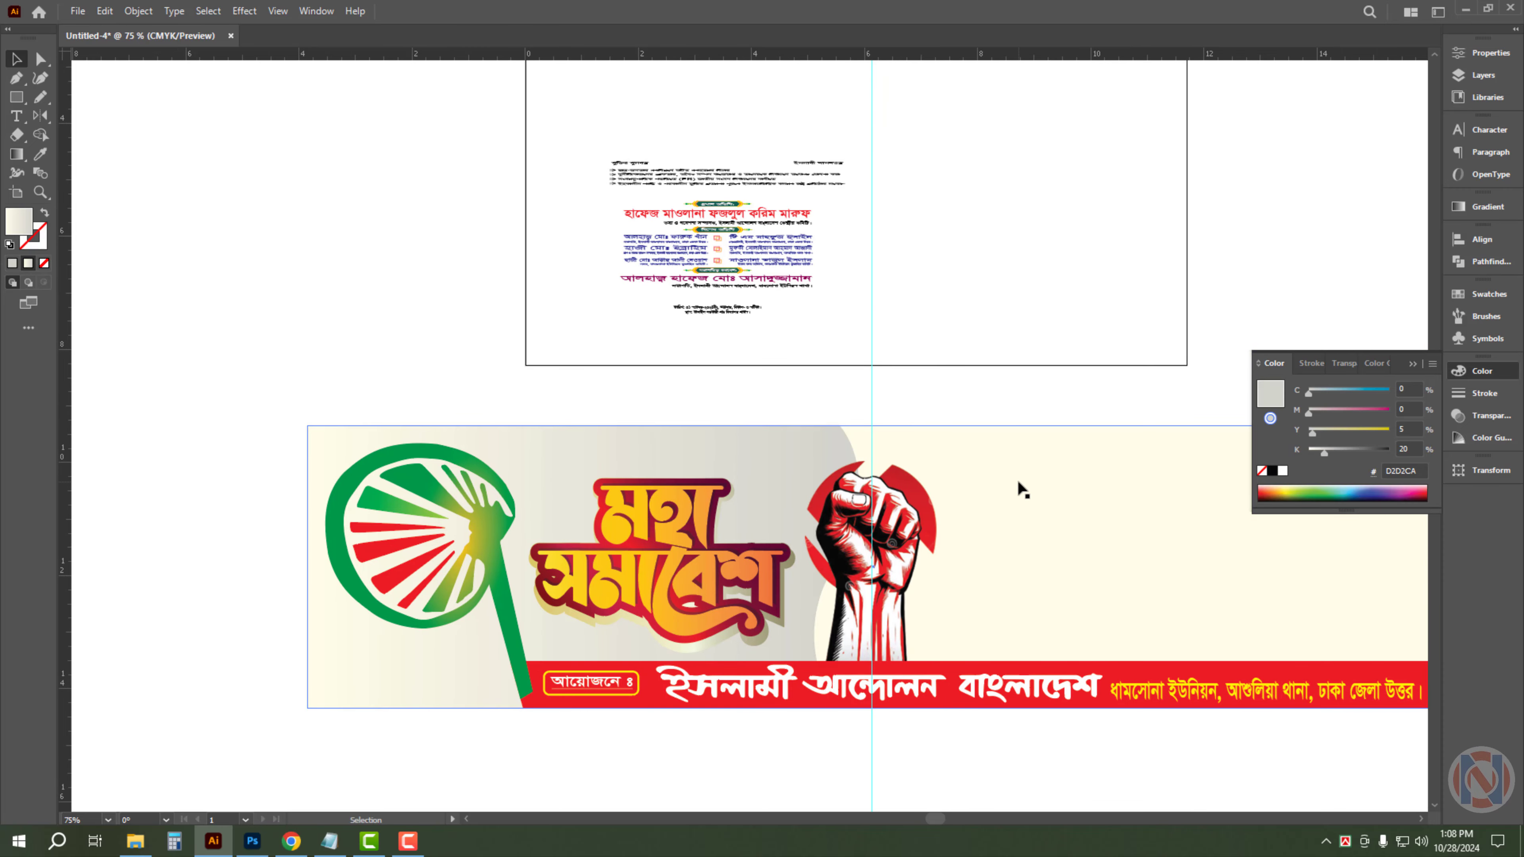
left_click(1017, 488)
key("ctrl+c")
key("ctrl+f")
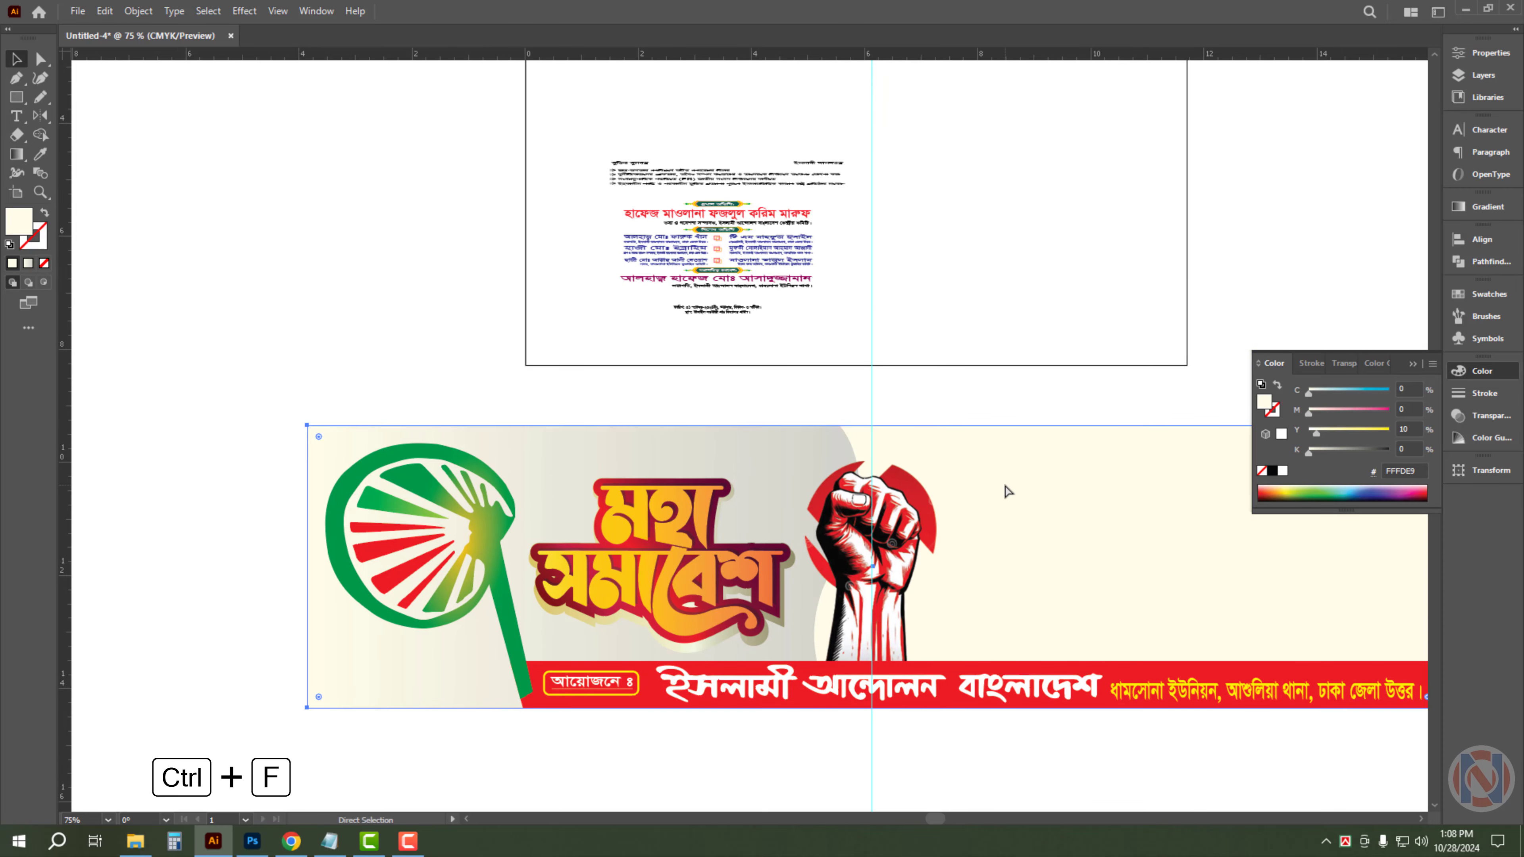
- Reduce the cream copy's height evenly from its upper and lower edges
key("v")
left_click_drag(872, 425, 878, 450)
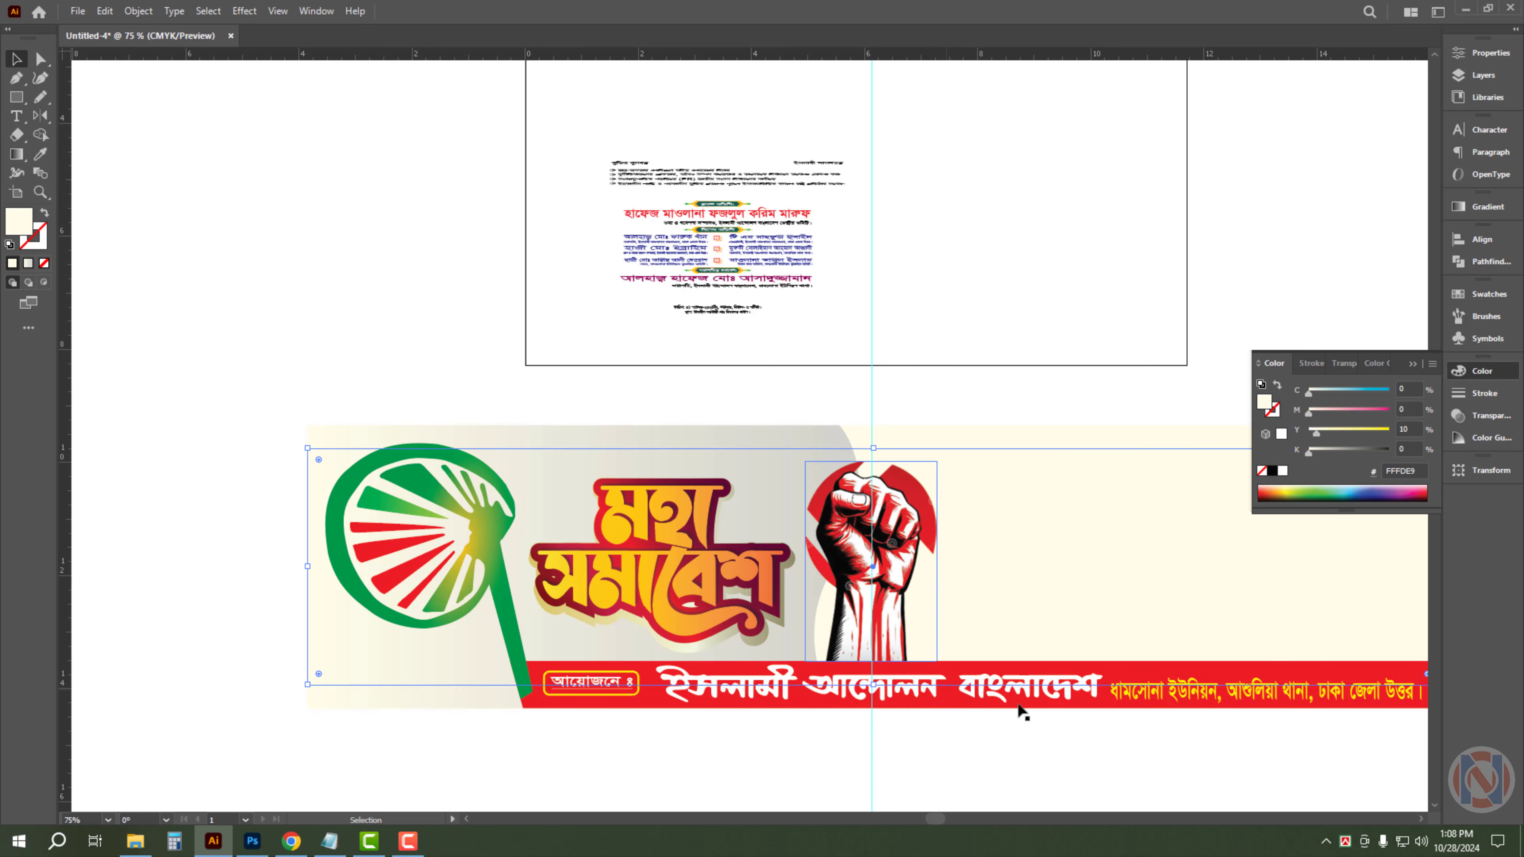
left_click_drag(314, 680, 310, 681)
key("ctrl+z")
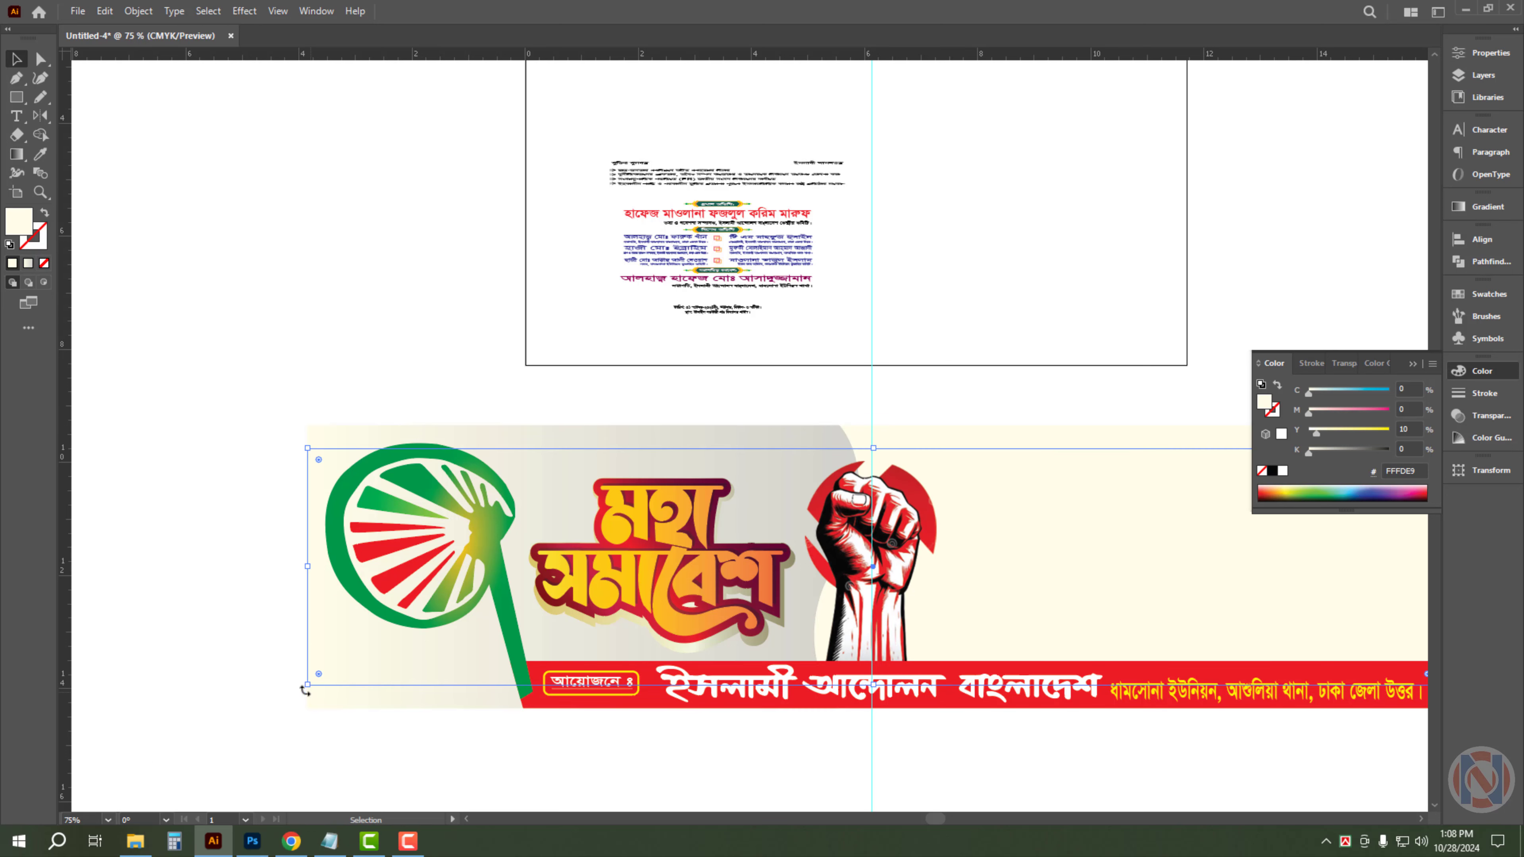
- Shrink the cream copy into a short, low bar spanning from the fan to the upper part of the মহা সমাবেশ title
left_click_drag(394, 584, 412, 514)
scroll(413, 514, "down", 2)
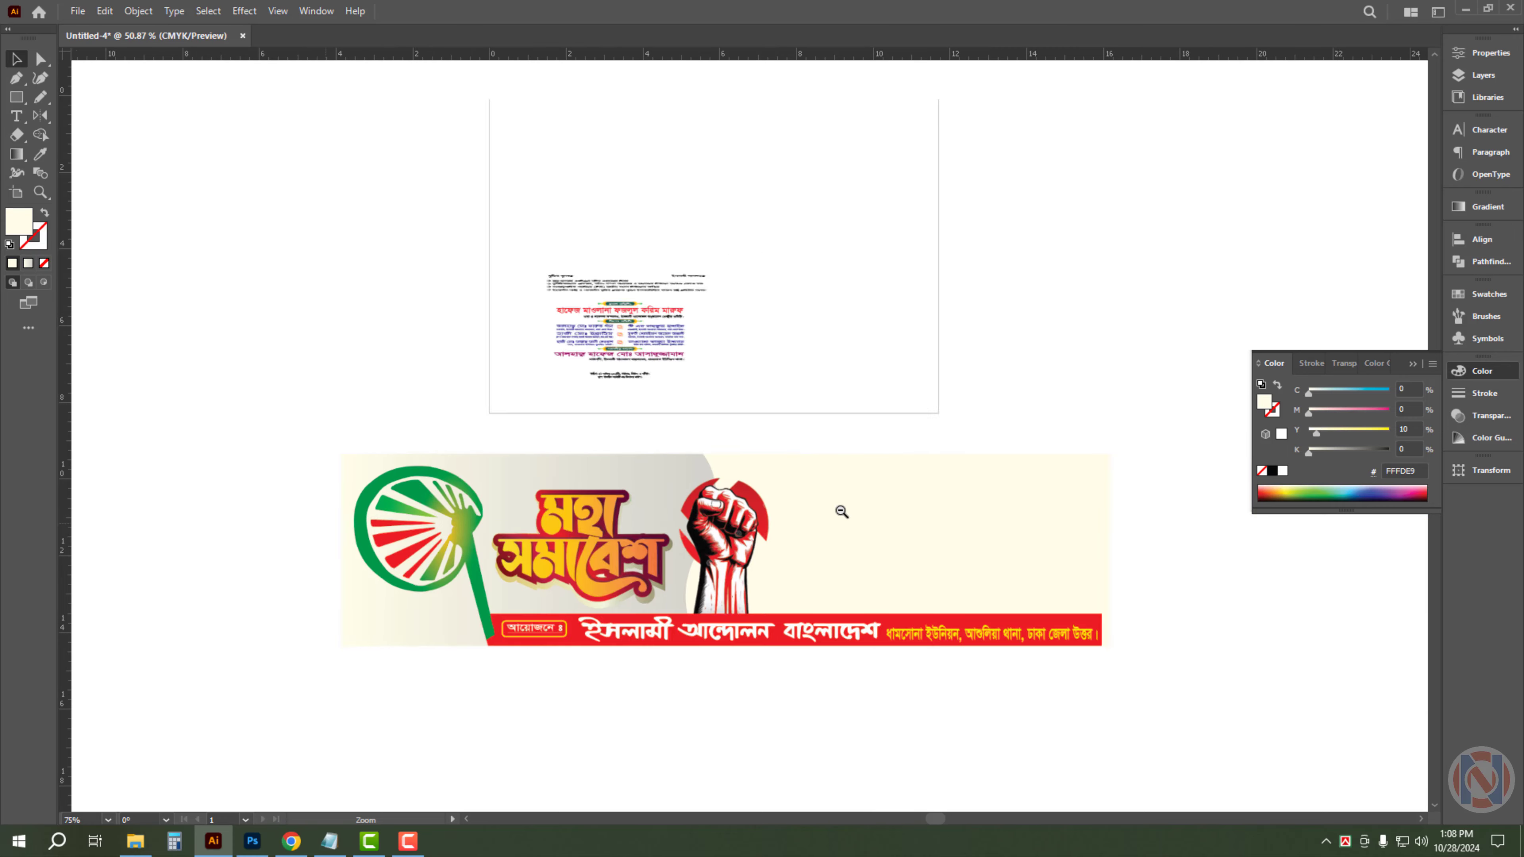
left_click_drag(1105, 485, 626, 475)
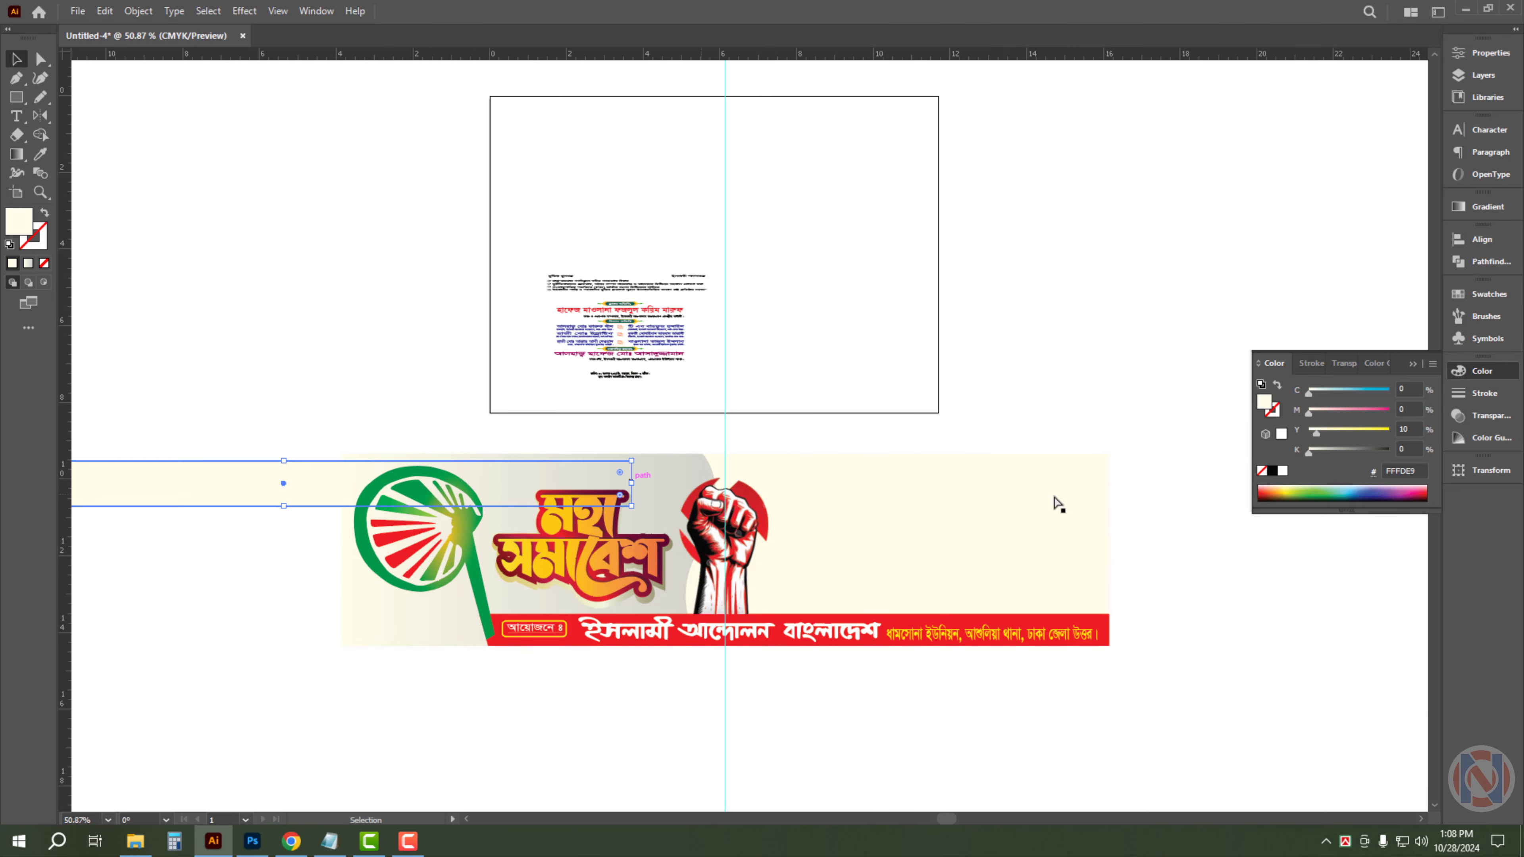
key("ctrl+z")
left_click_drag(845, 492, 662, 495)
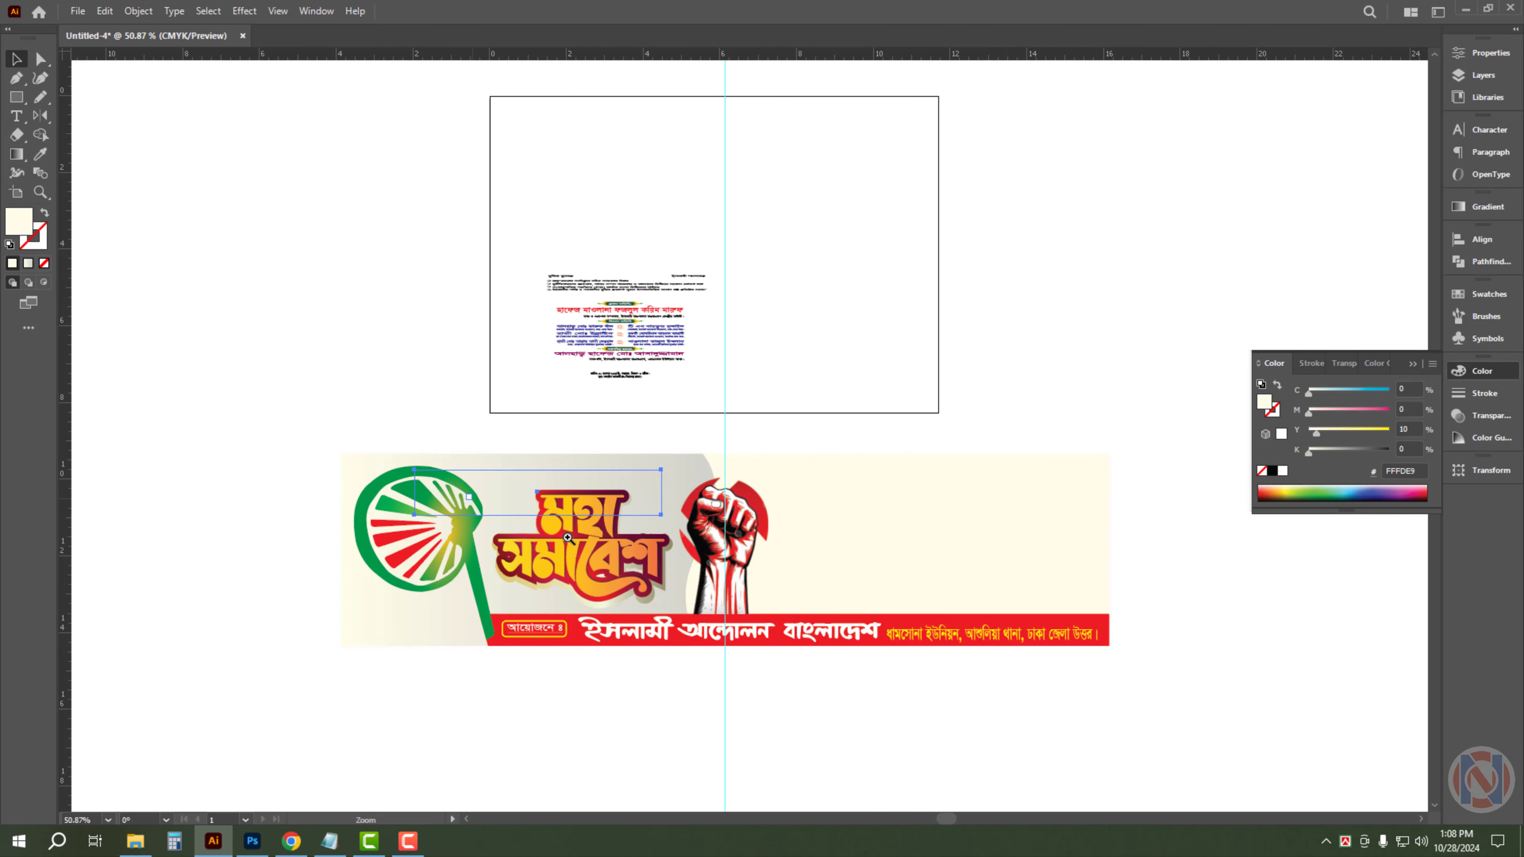
- Arrange the fan emblem in front of the cream bar, with the bar in front of the মহা সমাবেশ title
scroll(469, 498, "up", 2)
left_click(331, 461, "shift")
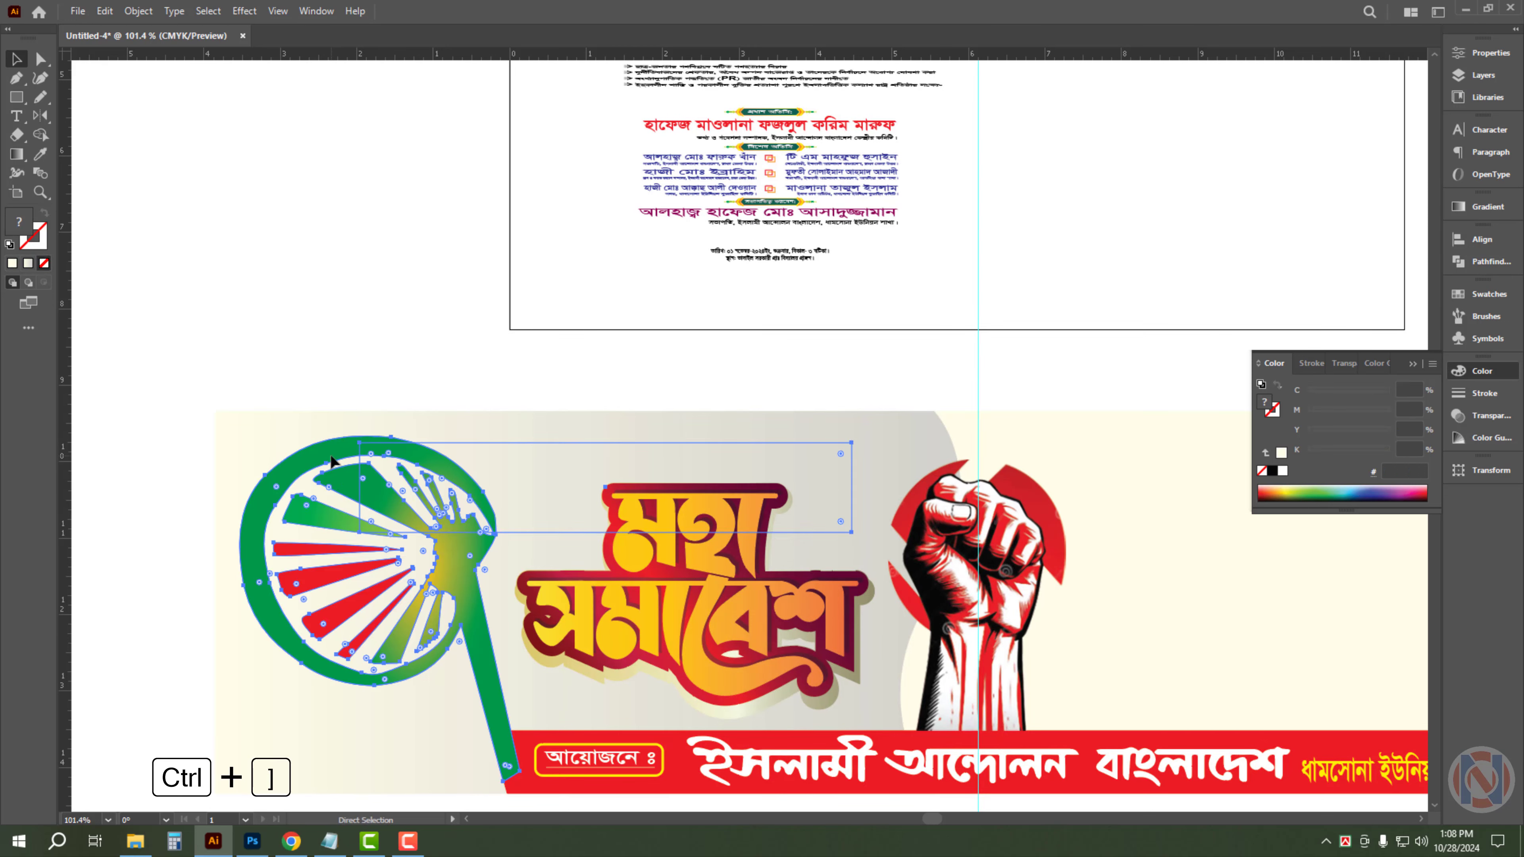
key("ctrl+]")
key("ctrl+shift+a")
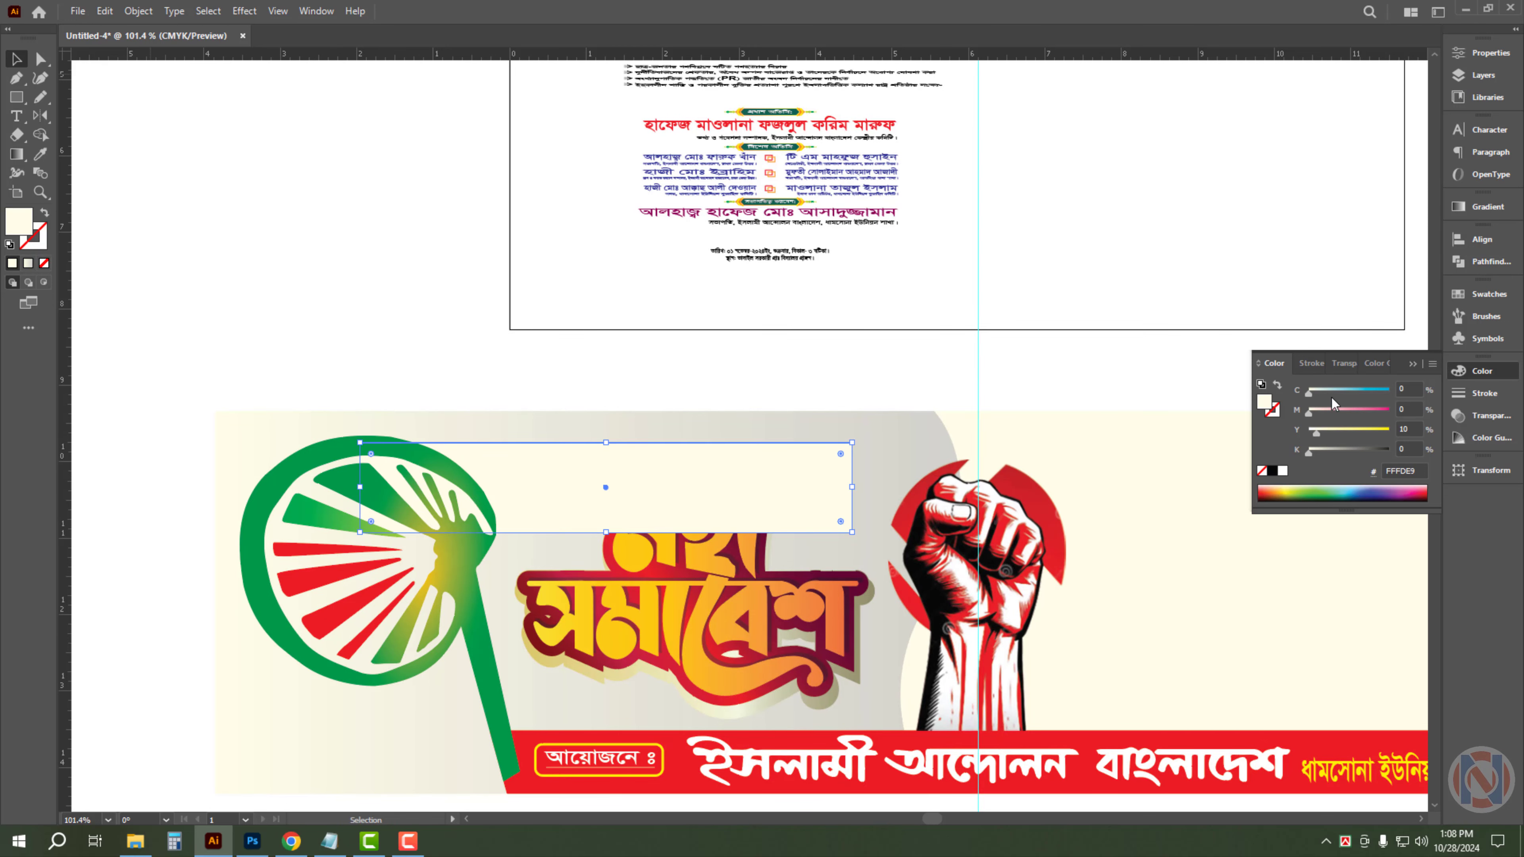
- Fill the cream bar with pale aqua, using C 15, M 0, Y 10 and K 0
type("15")
key("Tab")
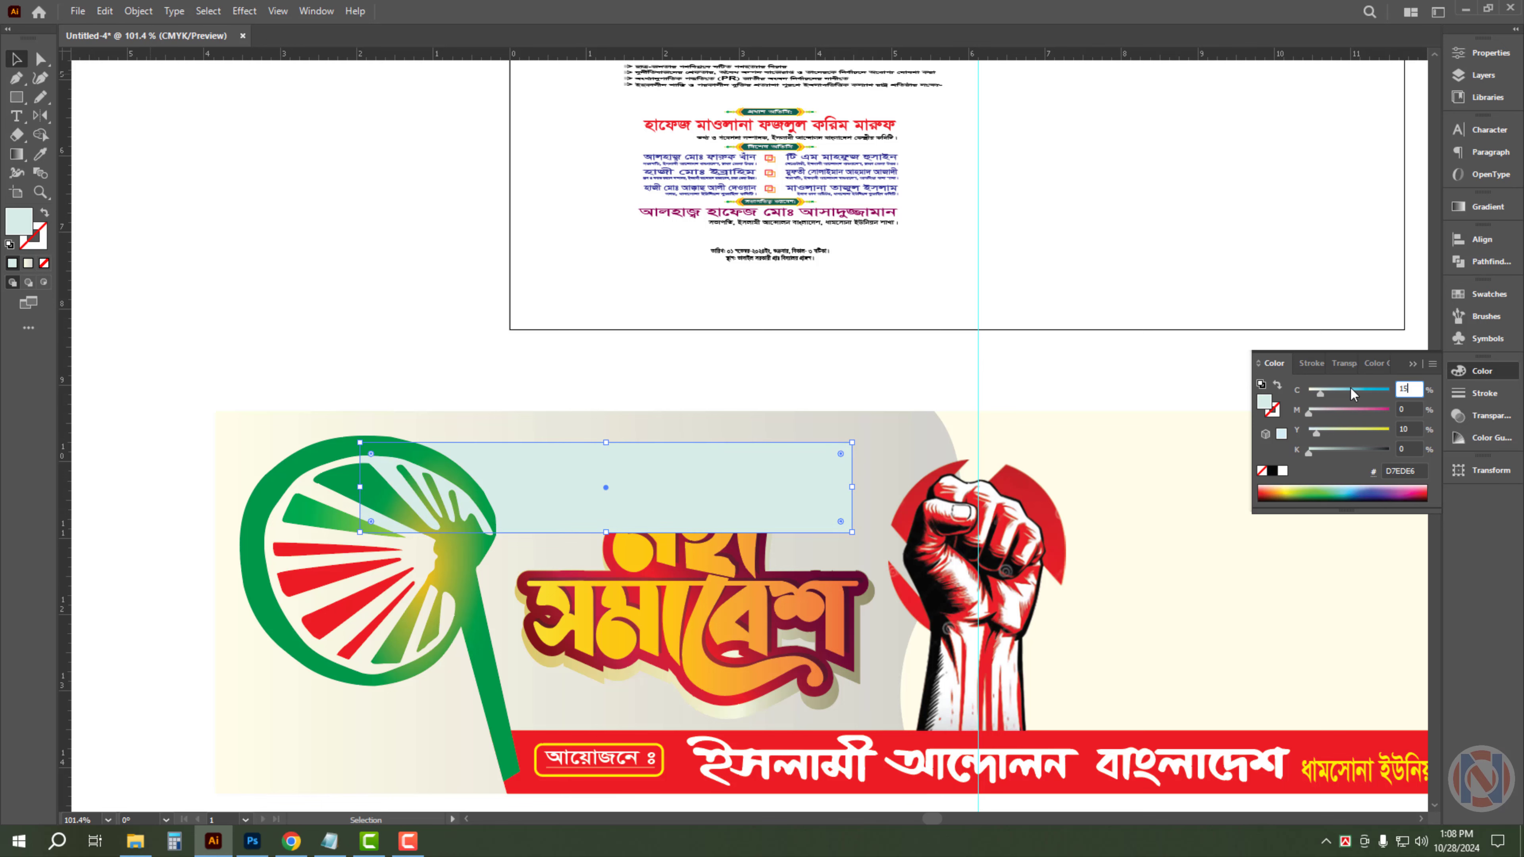
key("Tab")
type("0")
key("Return")
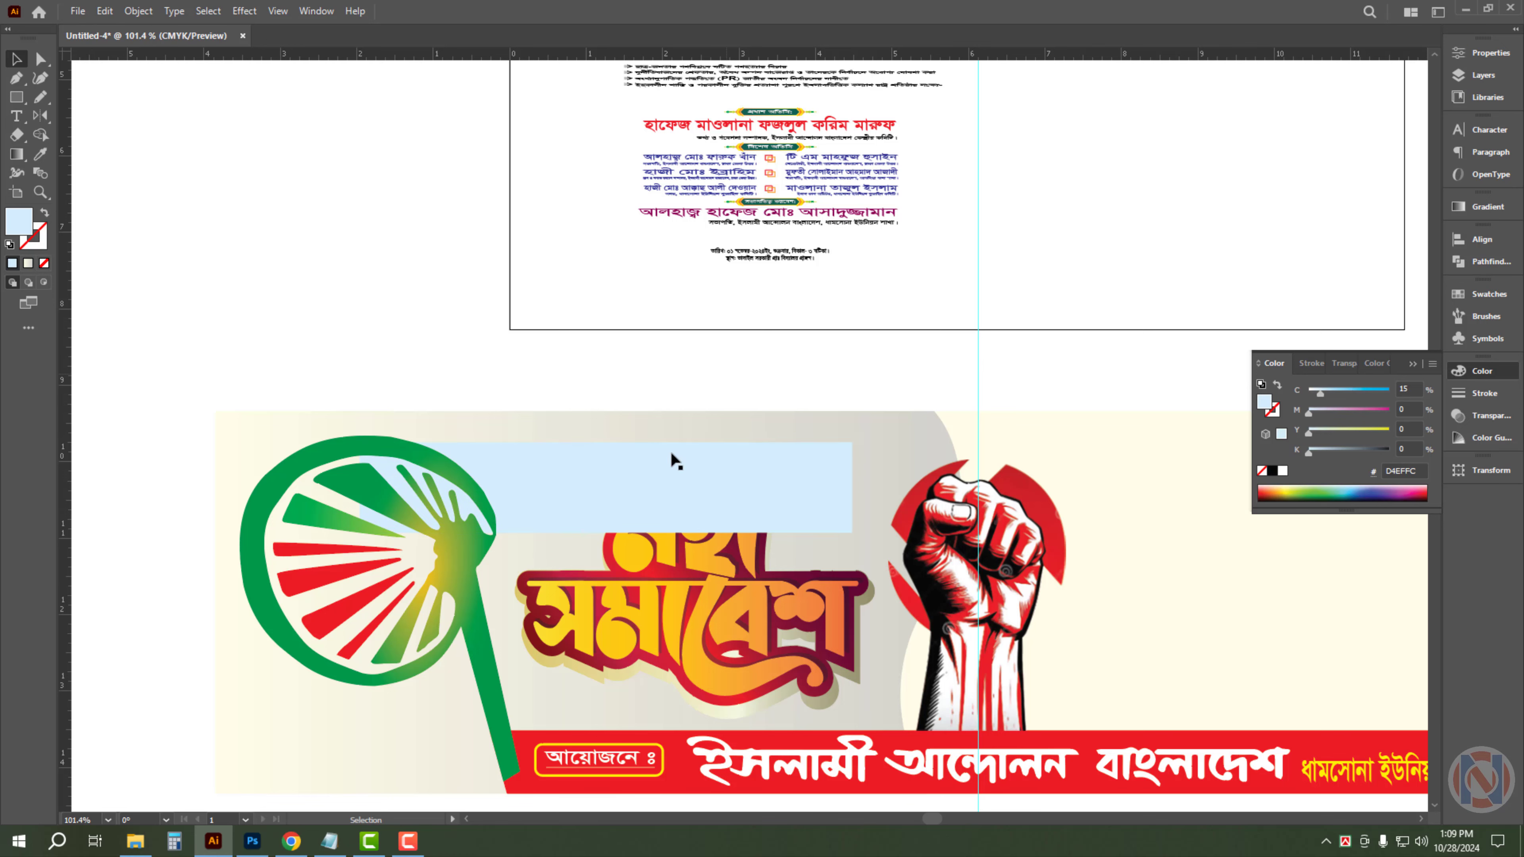
scroll(601, 476, "up", 1)
left_click_drag(599, 515, 611, 421)
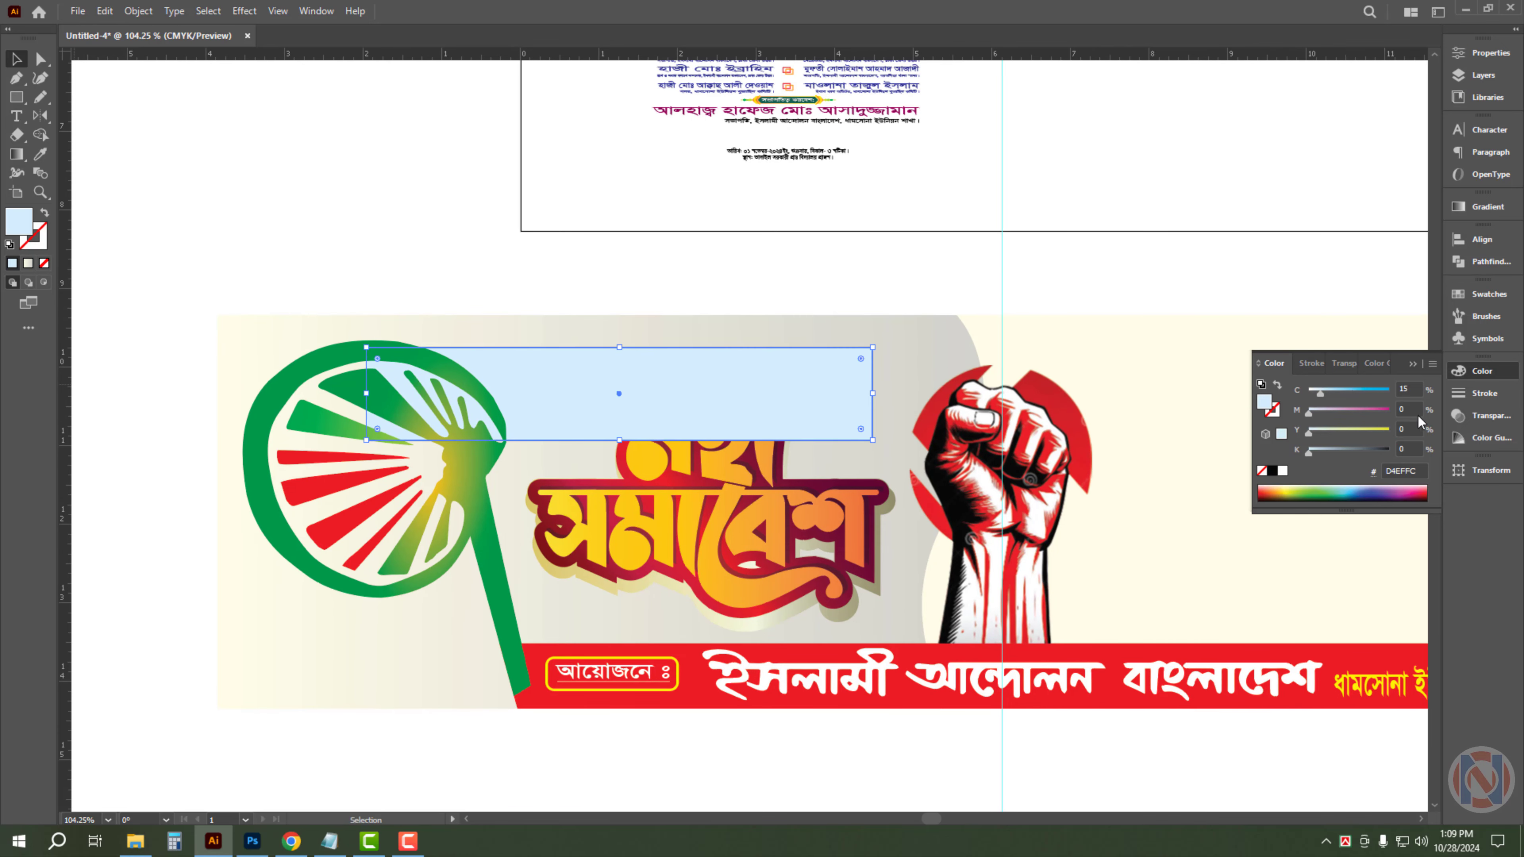
type("10")
key("Return")
- Reduce the aqua bar's height to about 0.85 in from its lower edge, and enlarge the fan emblem slightly upward in proportion
left_click_drag(620, 441, 625, 414)
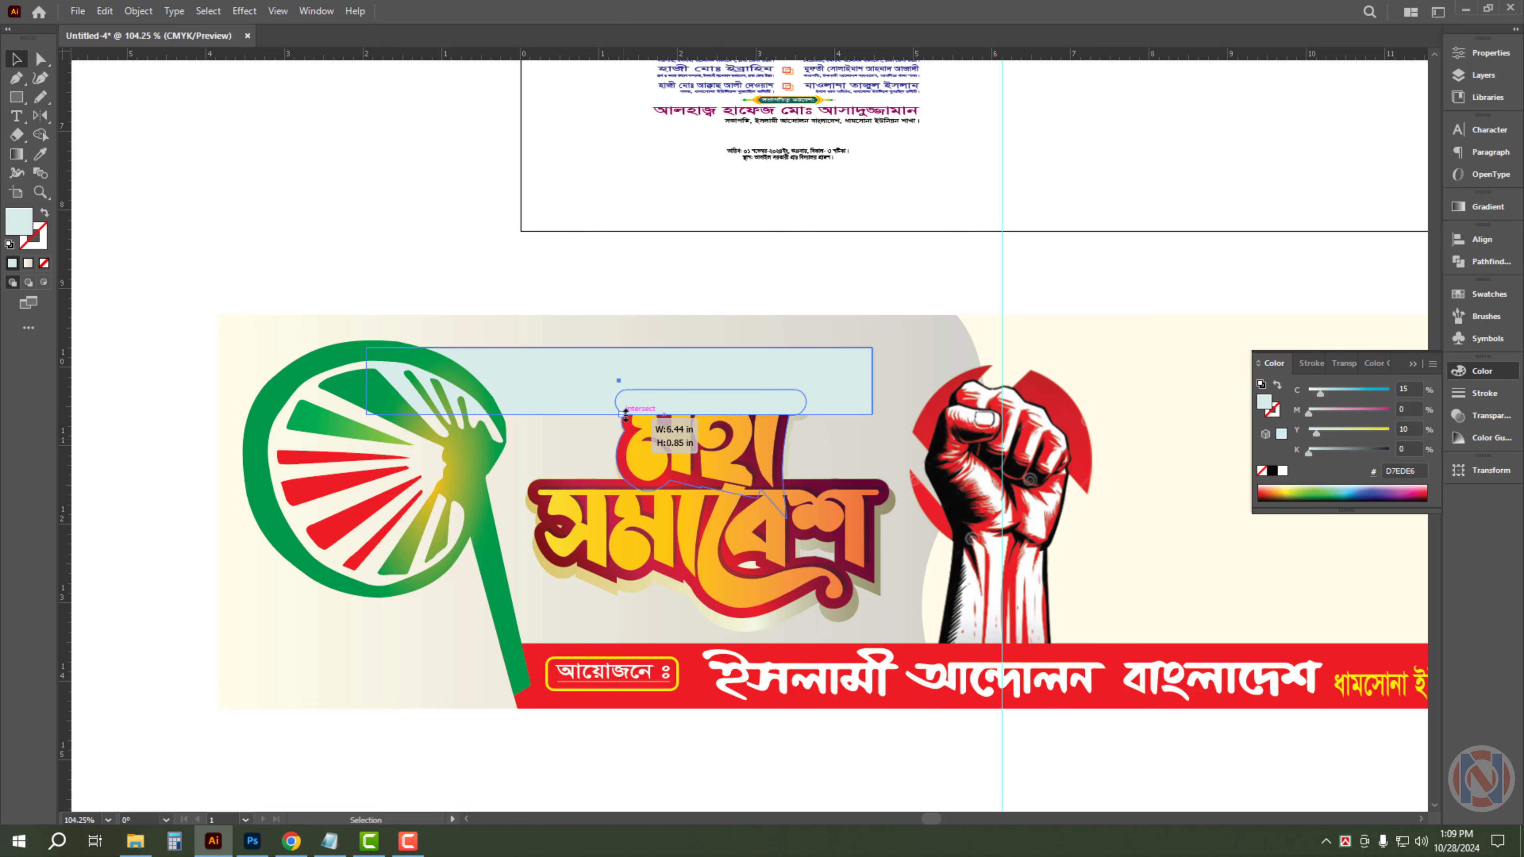
left_click(375, 422)
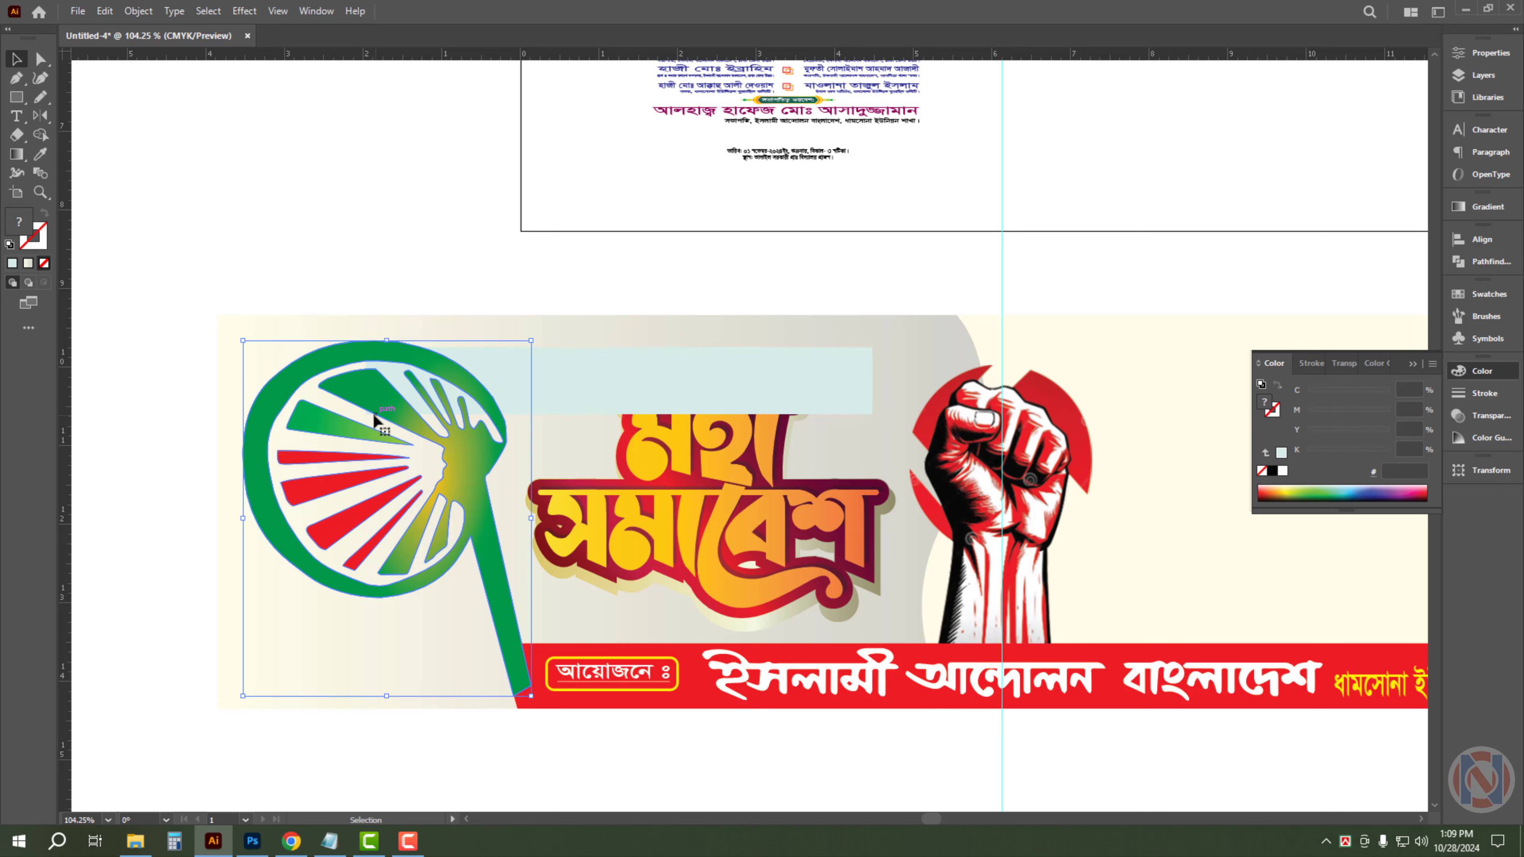
left_click_drag(388, 341, 386, 325)
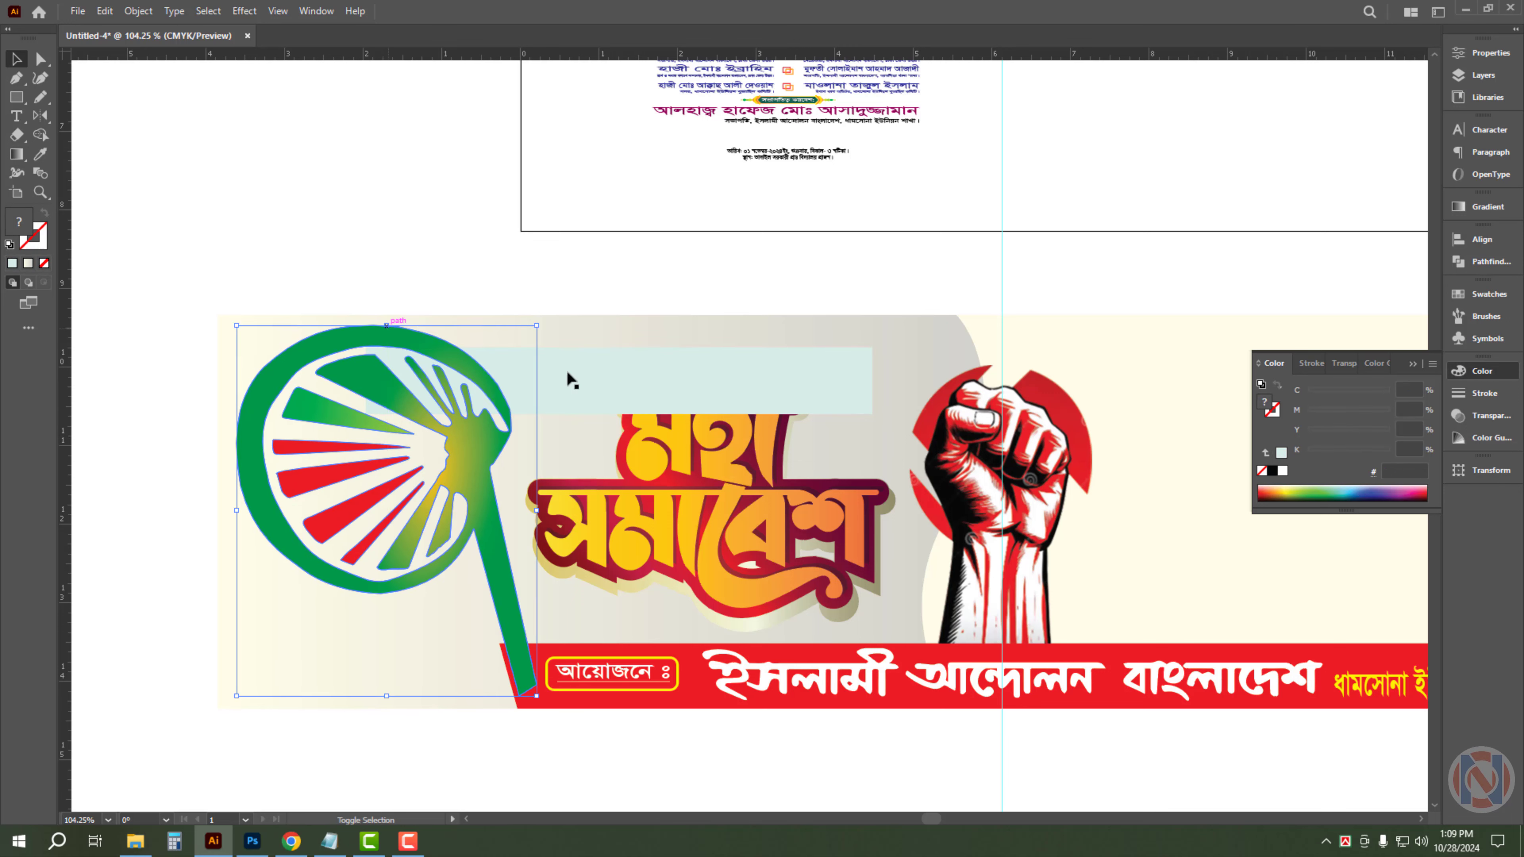
- Align the top edges of the fan emblem and the aqua bar
left_click(630, 394, "shift")
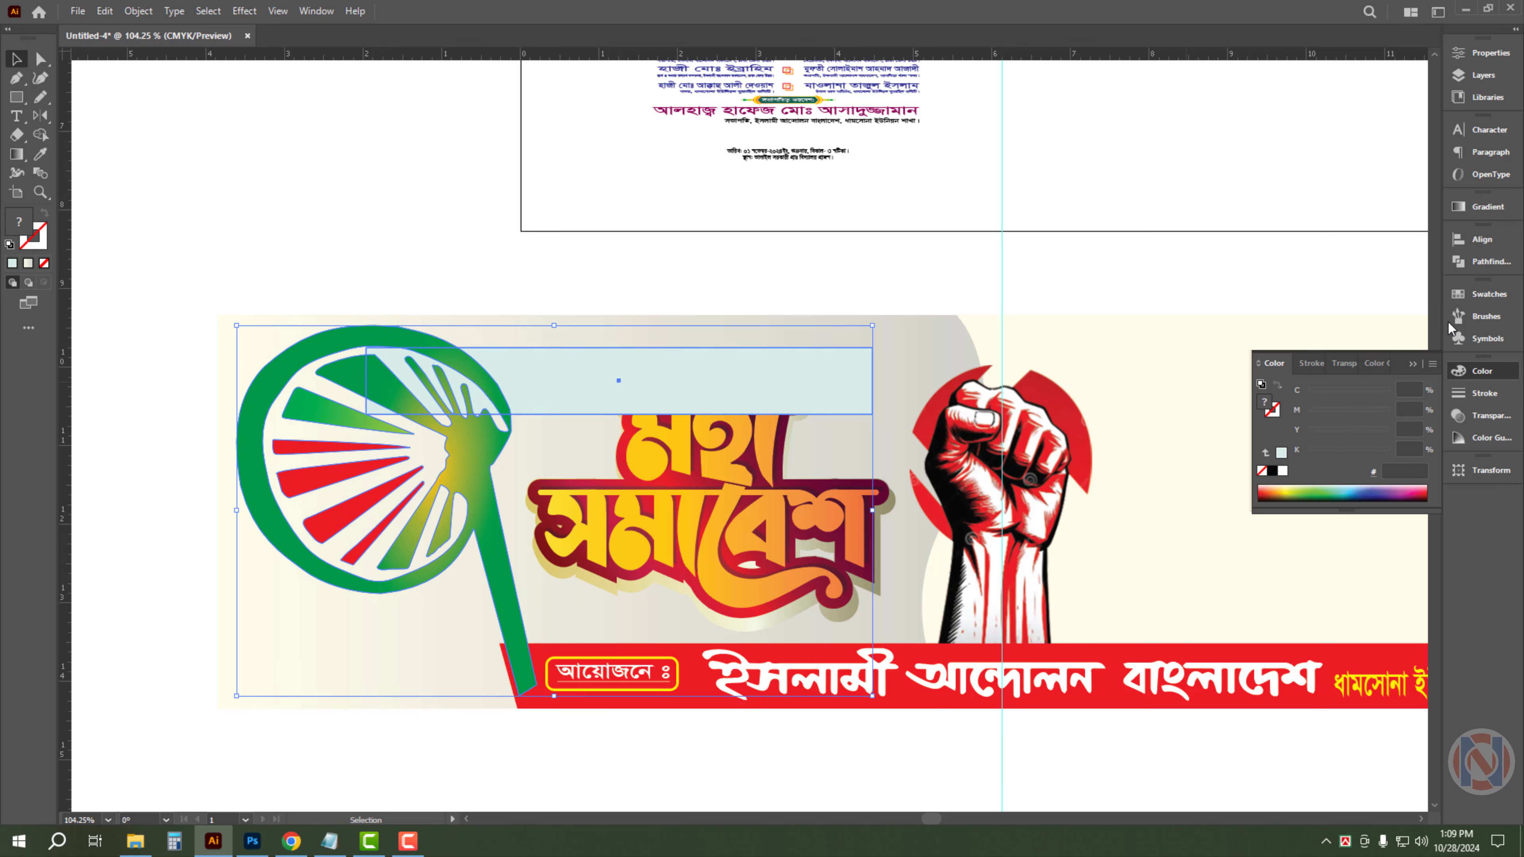
left_click(1481, 240)
left_click(1369, 274)
left_click(857, 342)
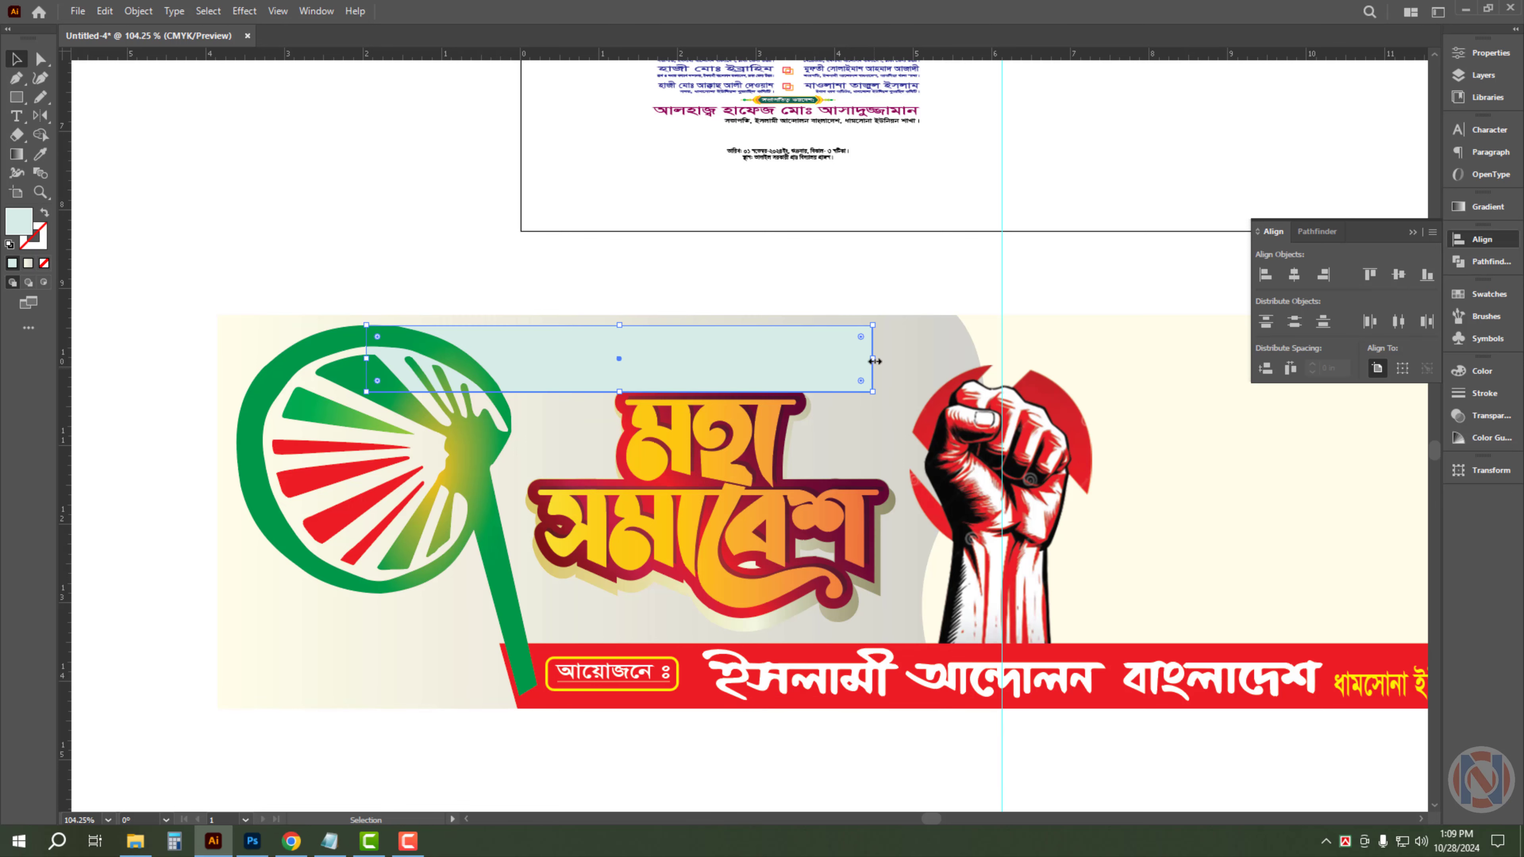
- Shorten the aqua bar from its right end and pull its lower right corner outward to give that end a slant
left_click_drag(873, 364, 794, 364)
left_click(801, 284)
key("a")
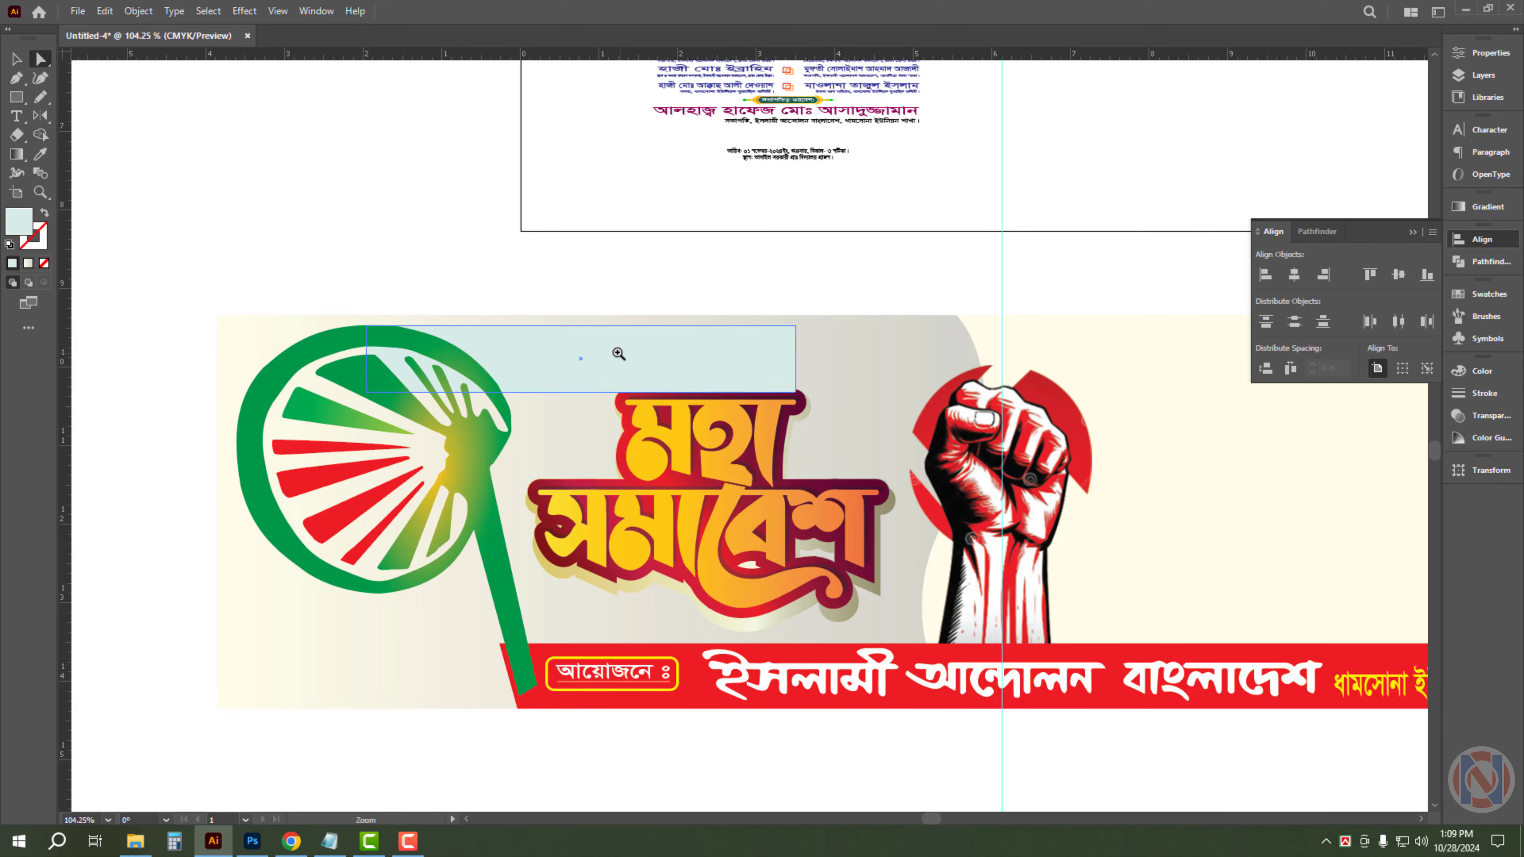
scroll(618, 353, "up", 3)
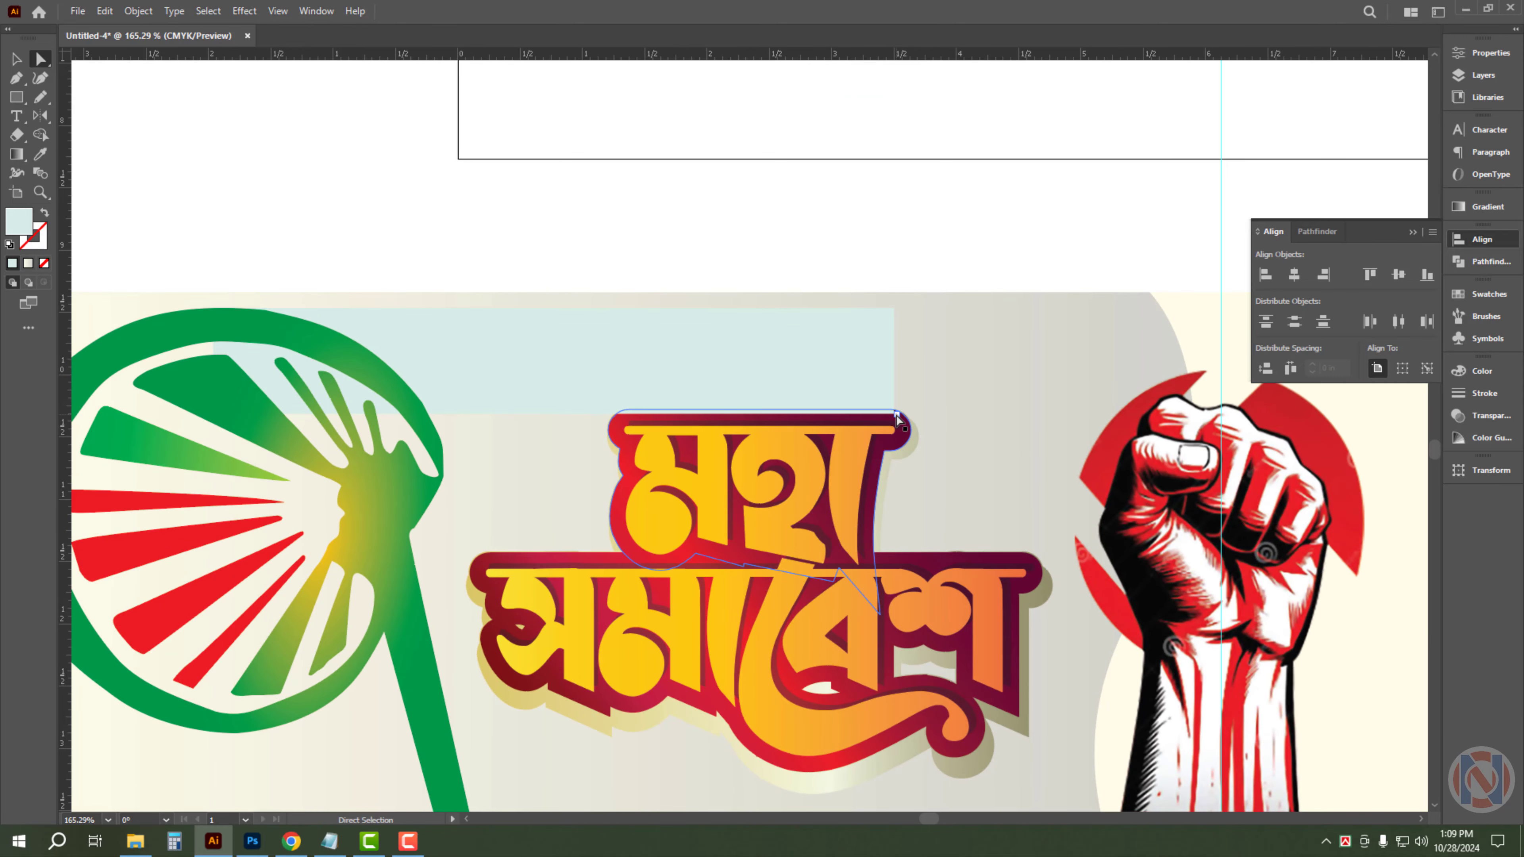
left_click_drag(897, 418, 962, 413)
key("v")
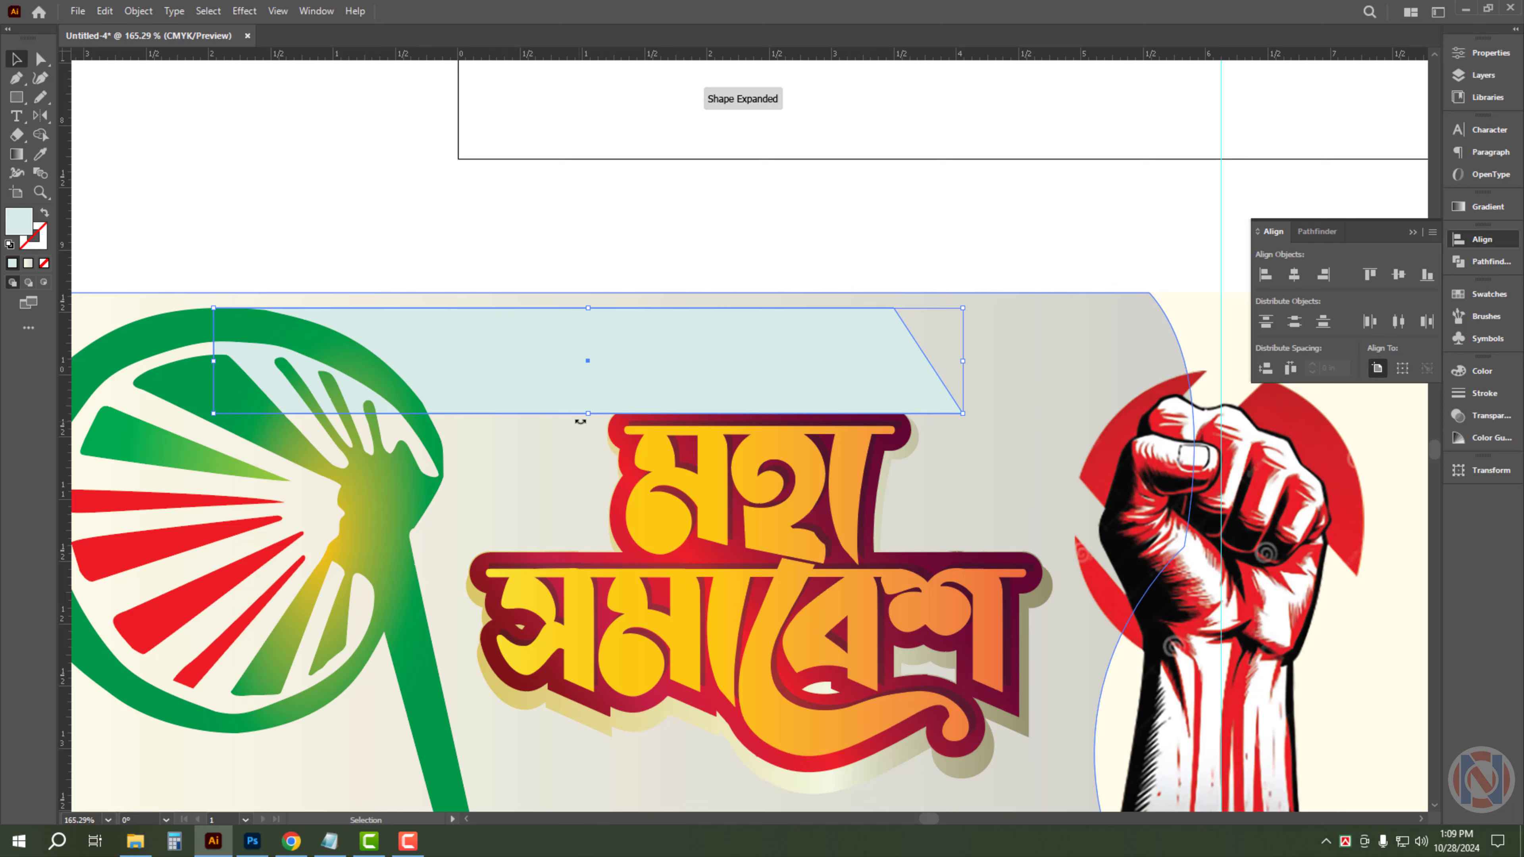
- Reduce the মহা সমাবেশ title's height to about 2.88 in from its upper edge, clearing the aqua bar
left_click(726, 524)
left_click_drag(761, 411, 762, 438)
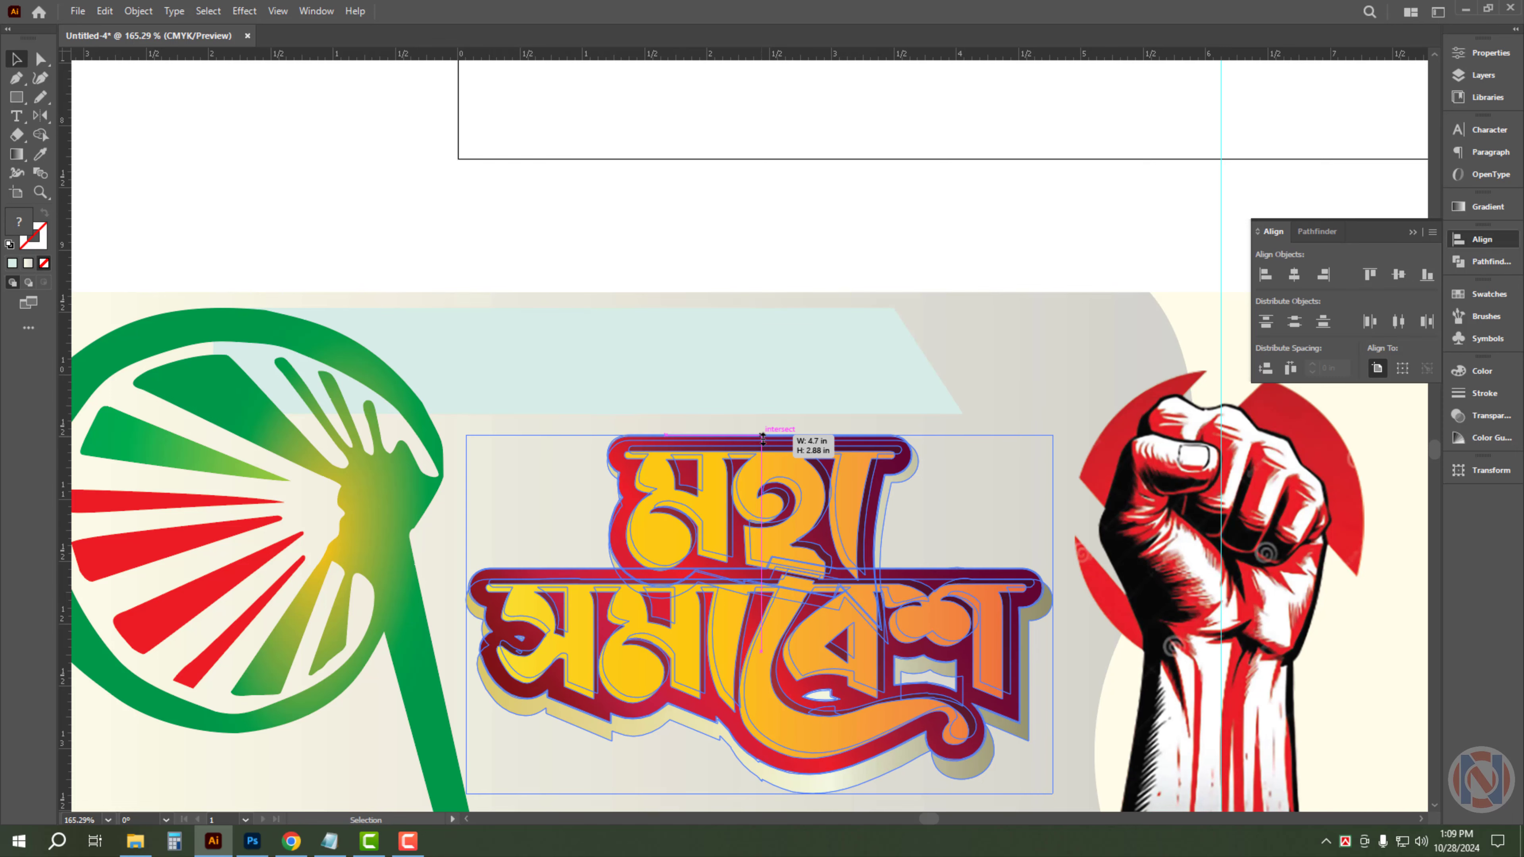
left_click(762, 234)
- Move the two headings and the four-line bulleted demands from the artboard to the gap just above the banner
left_click_drag(748, 569, 544, 616)
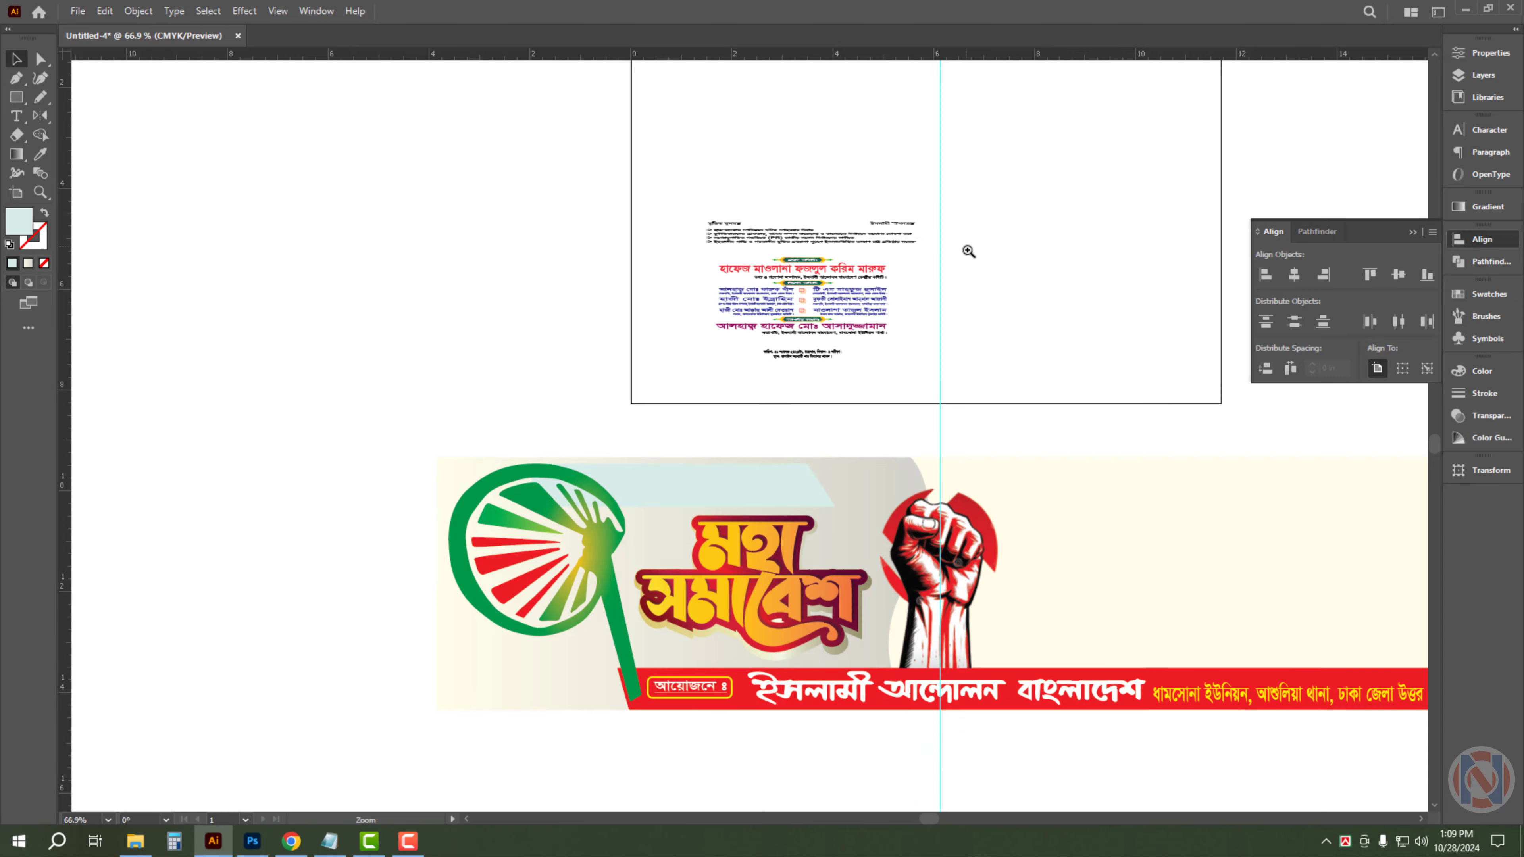
left_click_drag(967, 248, 1065, 341)
left_click_drag(462, 162, 952, 262)
mouse_move(695, 252)
left_mouse_down()
mouse_move(595, 574)
mouse_move(711, 588)
mouse_move(684, 586)
left_mouse_up()
left_click_drag(684, 585, 845, 393)
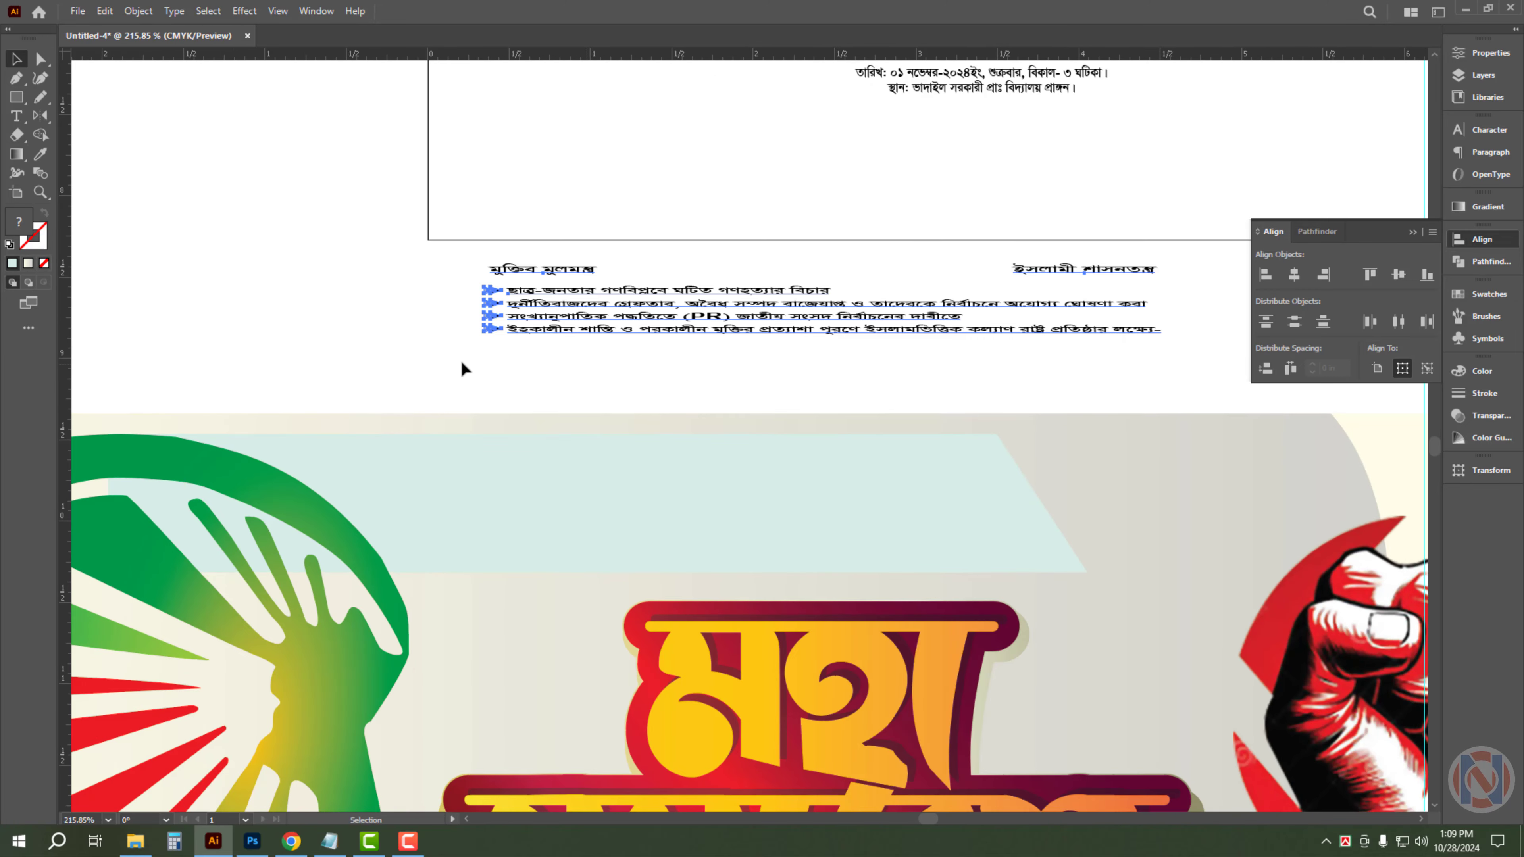
- Place the four-line bulleted demands on the aqua bar in front of everything, and resize them narrower and taller to fit
left_click_drag(392, 364, 756, 309)
left_click(732, 294)
left_click_drag(653, 331, 566, 475)
key("ctrl+shift+bracketright")
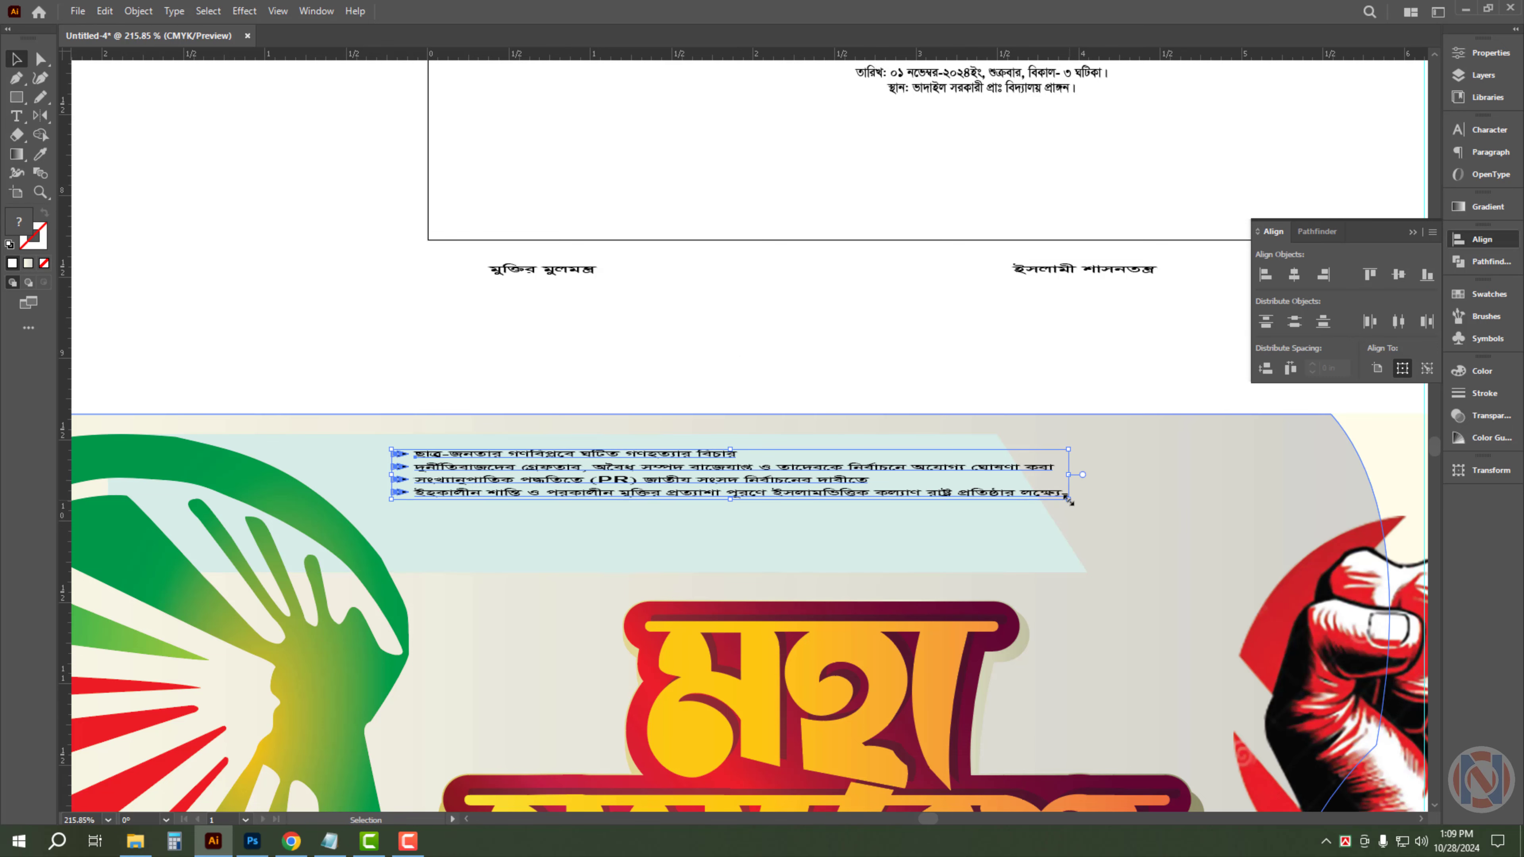
left_click_drag(1067, 498, 1031, 563)
left_click(707, 359)
- Style the মুক্তির মুলমন্ত্র and ইসলামী শাসনতন্ত্র headings with the Eyedropper and place them apart along the banner's upper edge
left_click_drag(677, 365, 480, 420)
left_click_drag(769, 381, 420, 340)
left_click_drag(662, 304, 870, 320)
key("i")
left_click(501, 396)
key("v")
left_click_drag(471, 282, 360, 324)
left_click_drag(761, 300, 1011, 293)
- Nudge the two headings vertically and align their tops with the top of the aqua bar
key("shift+Down")
key("Up")
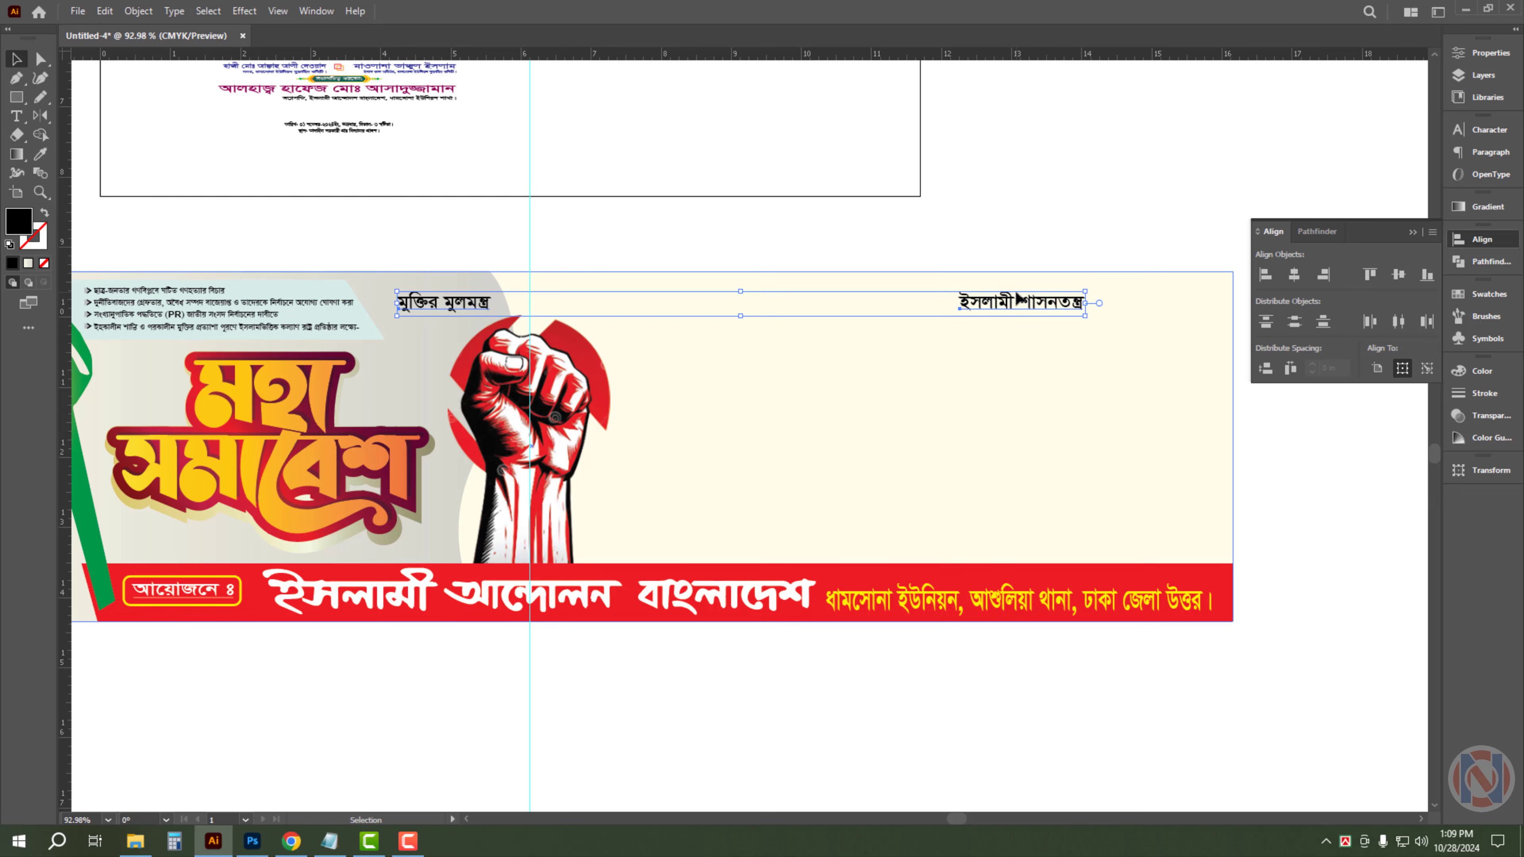
key("shift+Up")
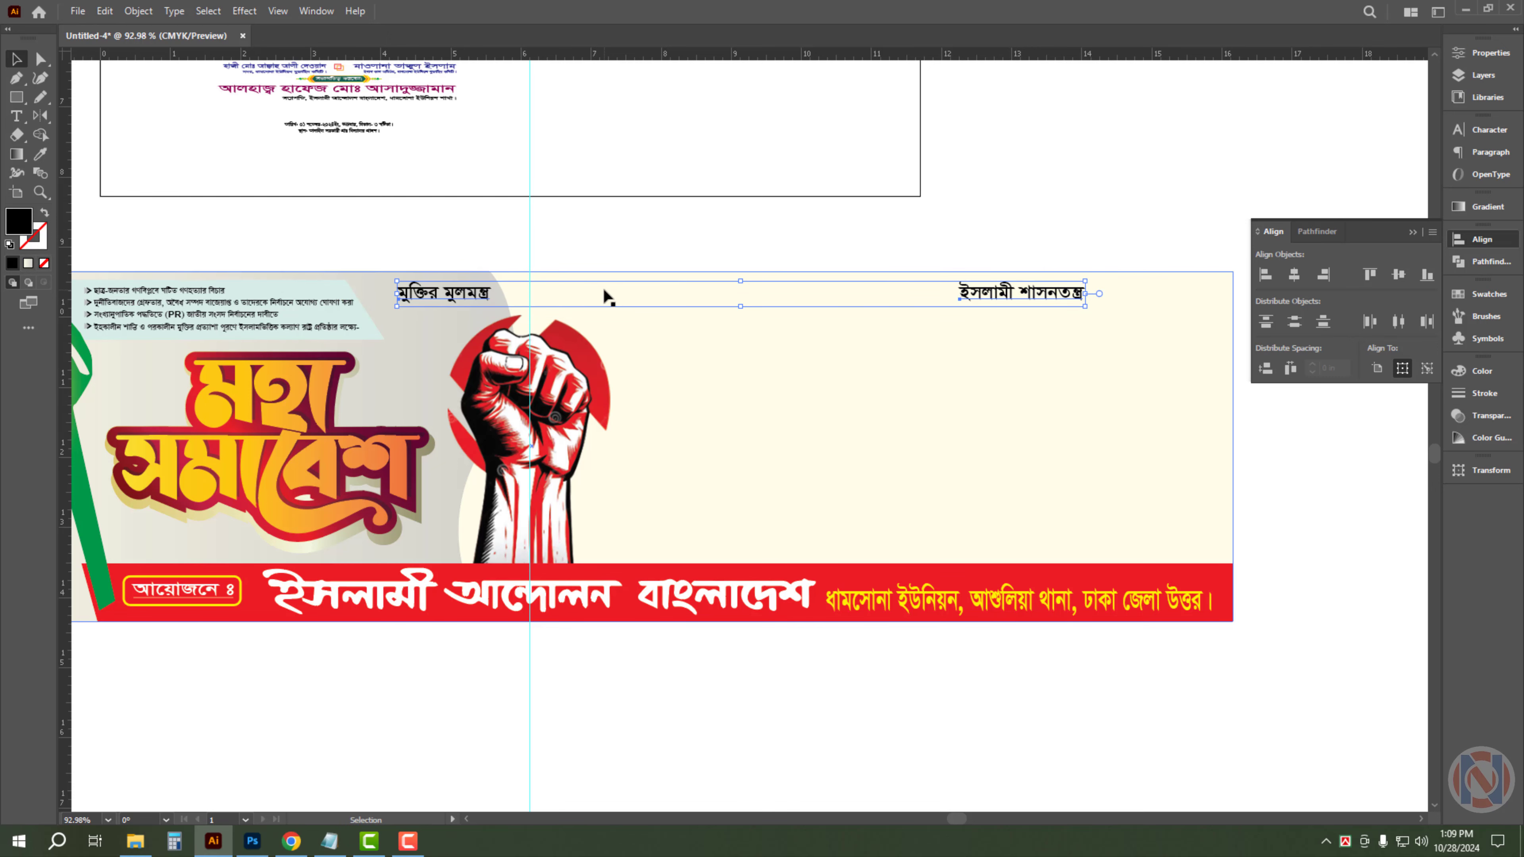
key("shift+Down")
left_click(322, 294, "shift")
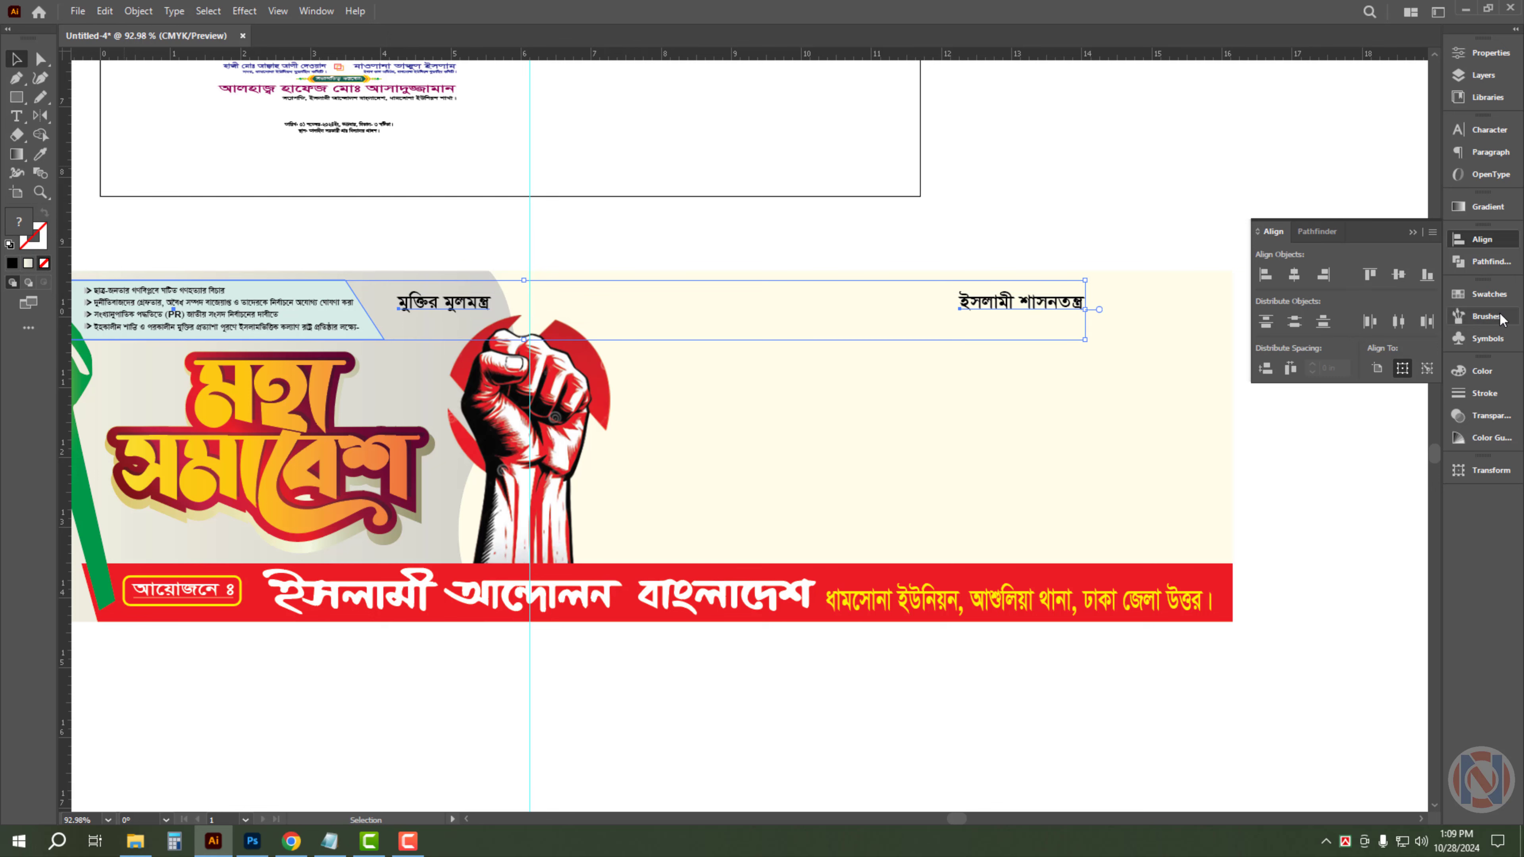
left_click(1374, 281)
left_click(1007, 177)
- Shift the ইসলামী শাসনতন্ত্র heading toward the banner's right end and right-align it with the yellow address line in the red strip
left_click_drag(1039, 293, 1140, 294)
left_click(1179, 607, "shift")
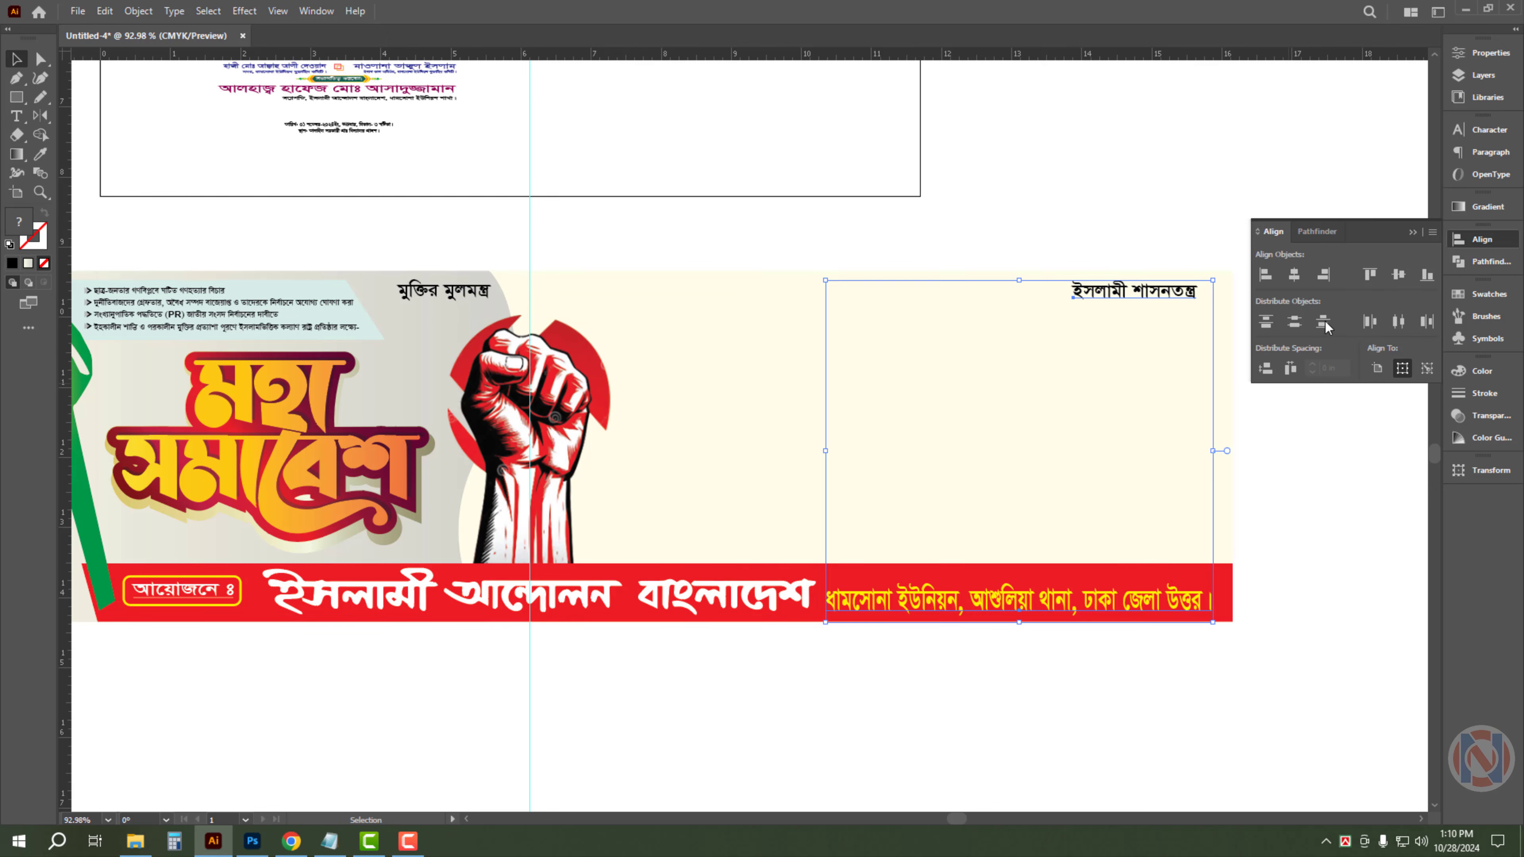
left_click(1325, 279)
left_click(922, 304)
- Draw a small circle in front of the মুক্তির মুলমন্ত্র heading and colour it with the red behind the fist
left_click_drag(391, 275, 642, 354)
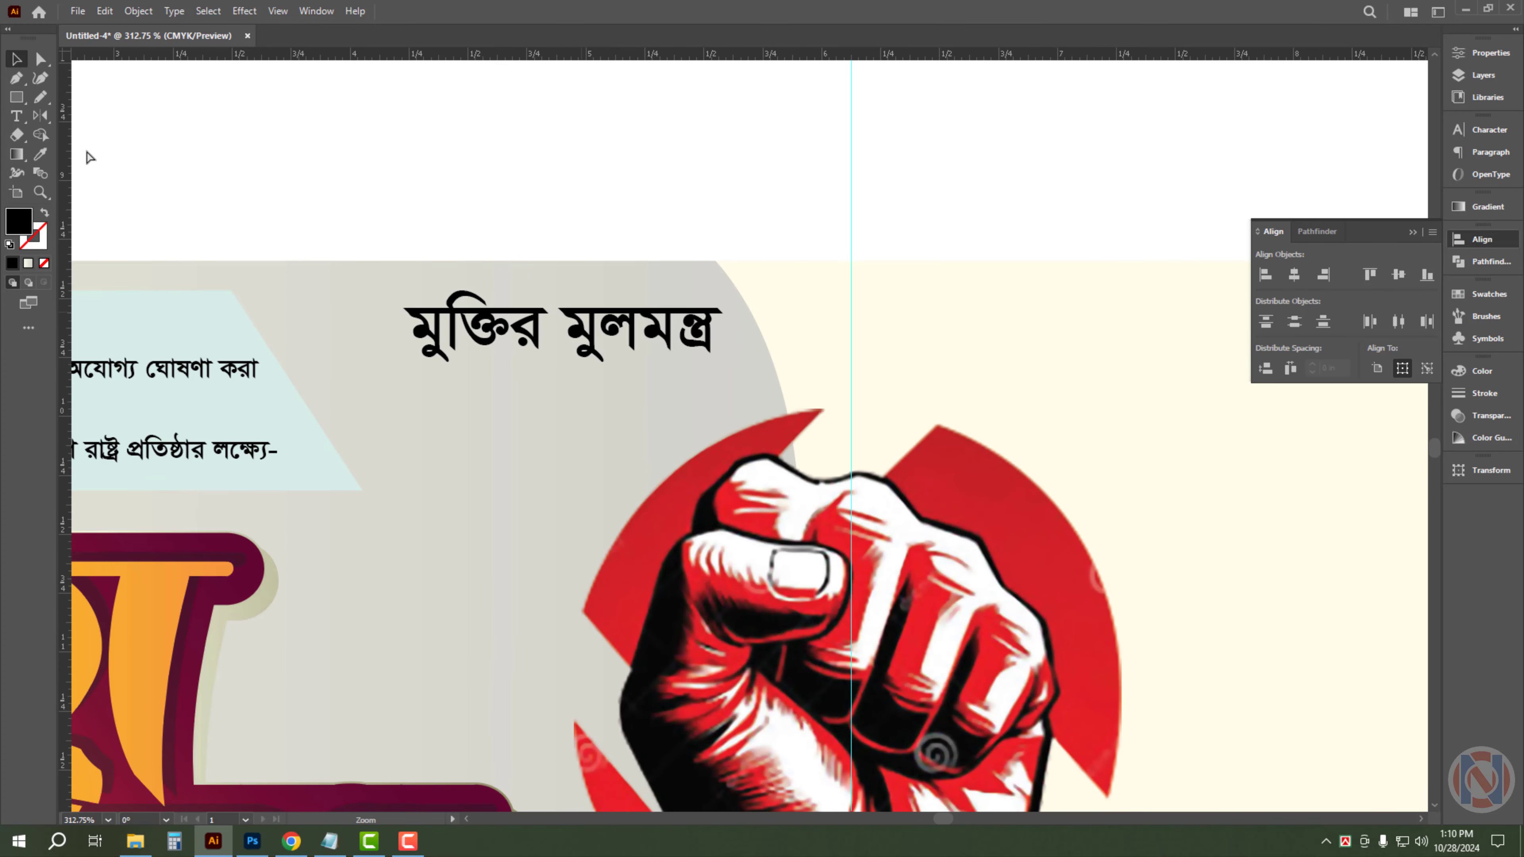
left_click(23, 108)
left_click(71, 134)
left_click_drag(390, 334, 379, 351)
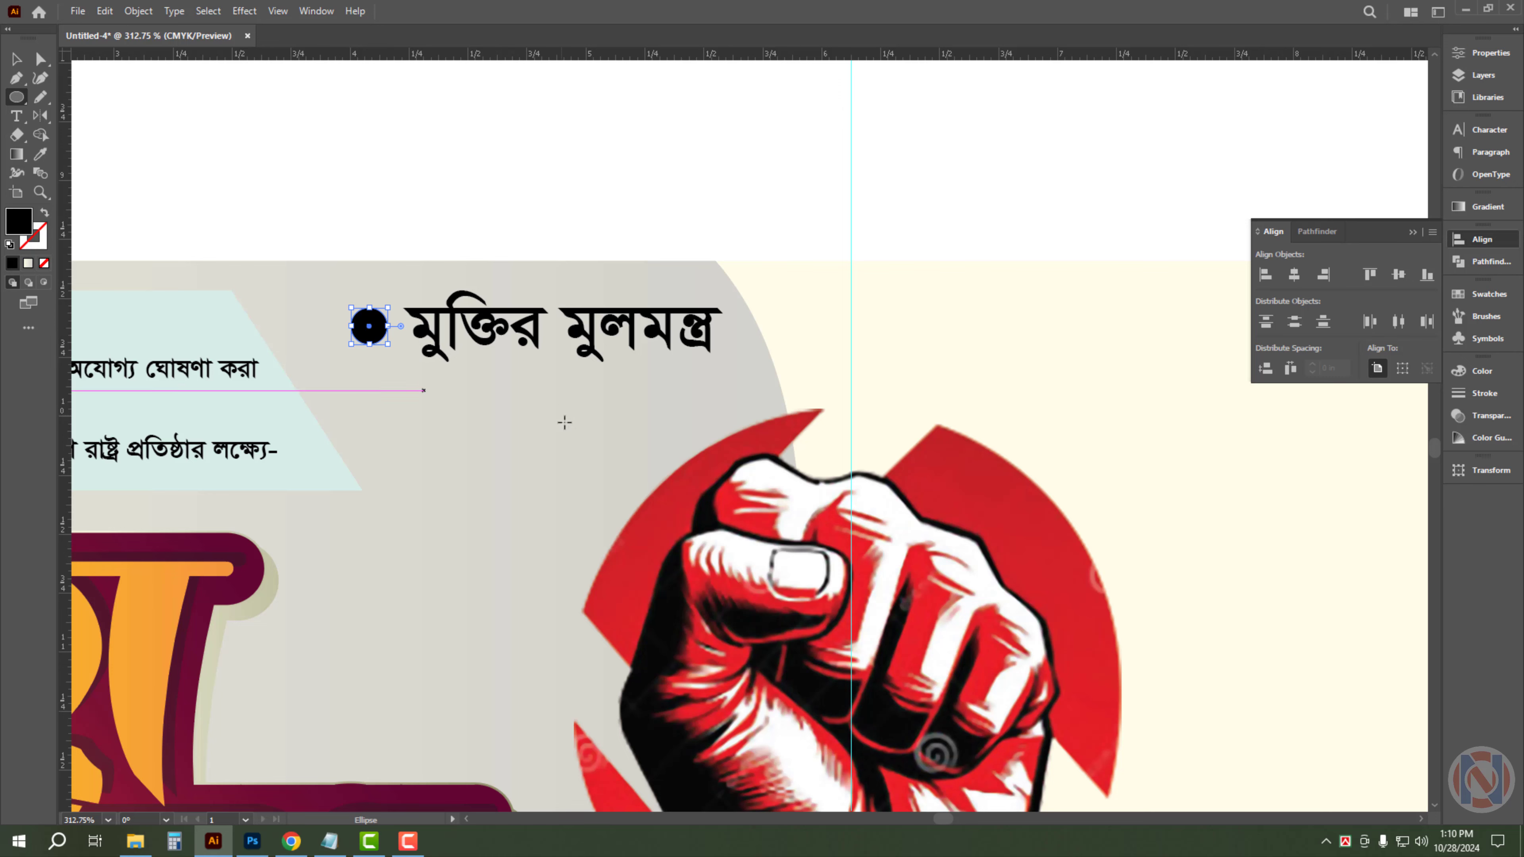
left_click(987, 480)
key("v")
- Duplicate the red circle horizontally to just in front of the ইসলামী শাসনতন্ত্র heading
left_click_drag(402, 184, 161, 210)
left_click_drag(705, 188, 452, 212)
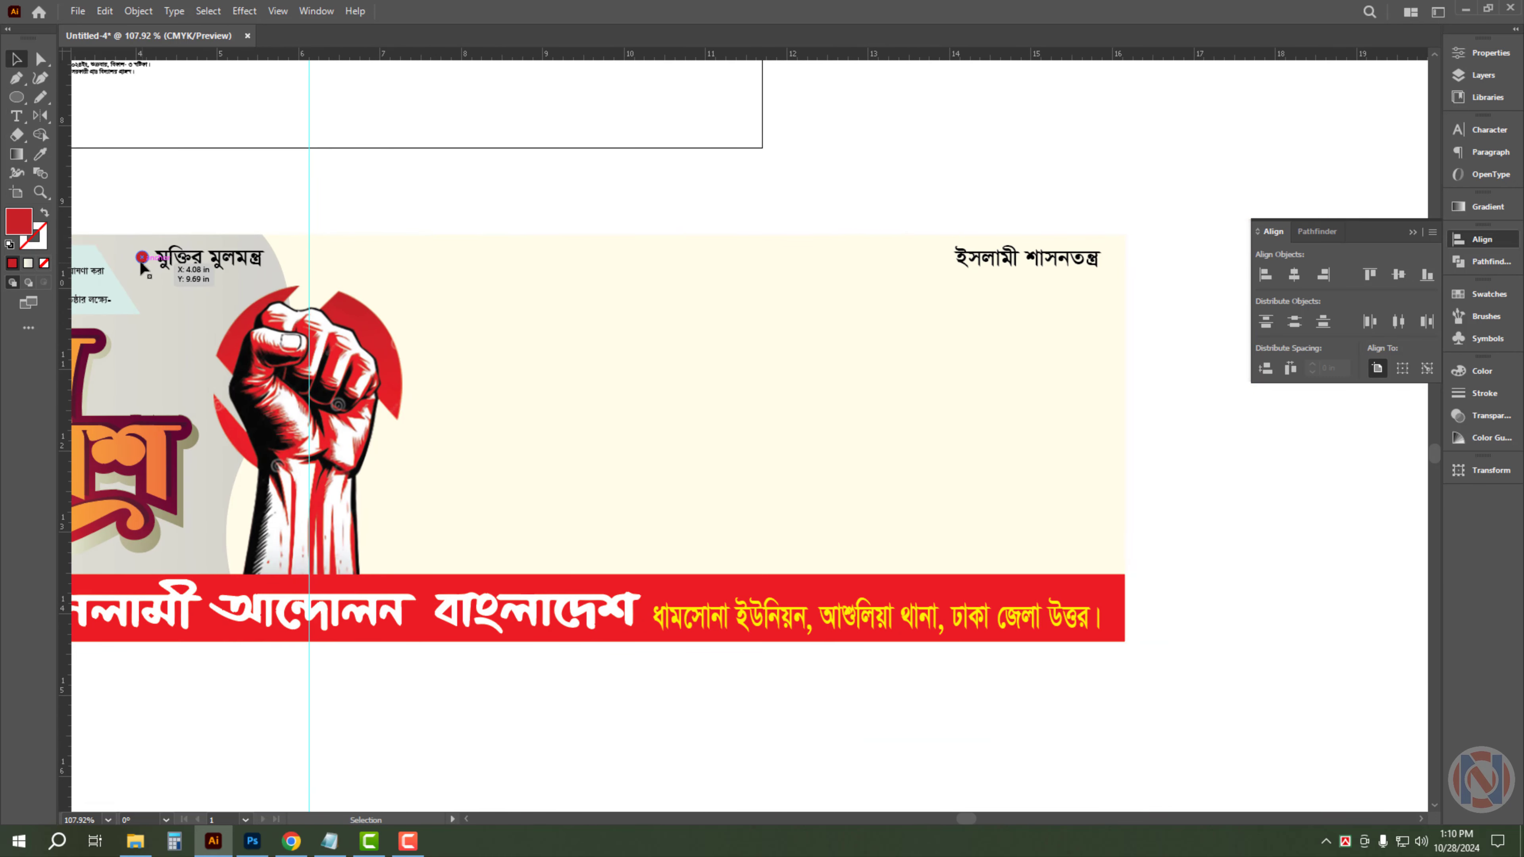
left_click_drag(143, 268, 940, 272)
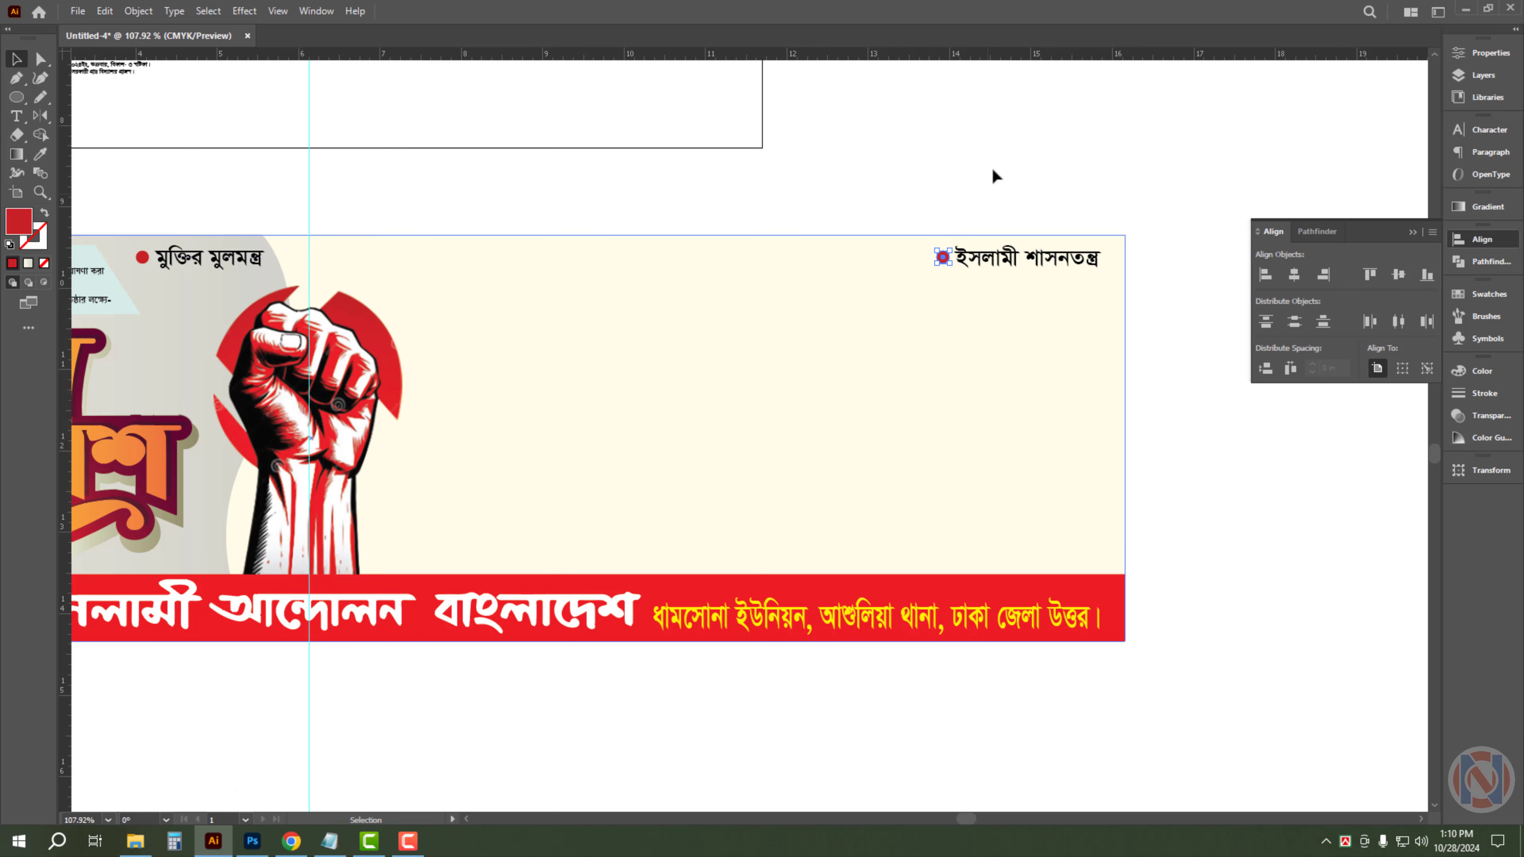
key("shift+Left")
key("ctrl+z")
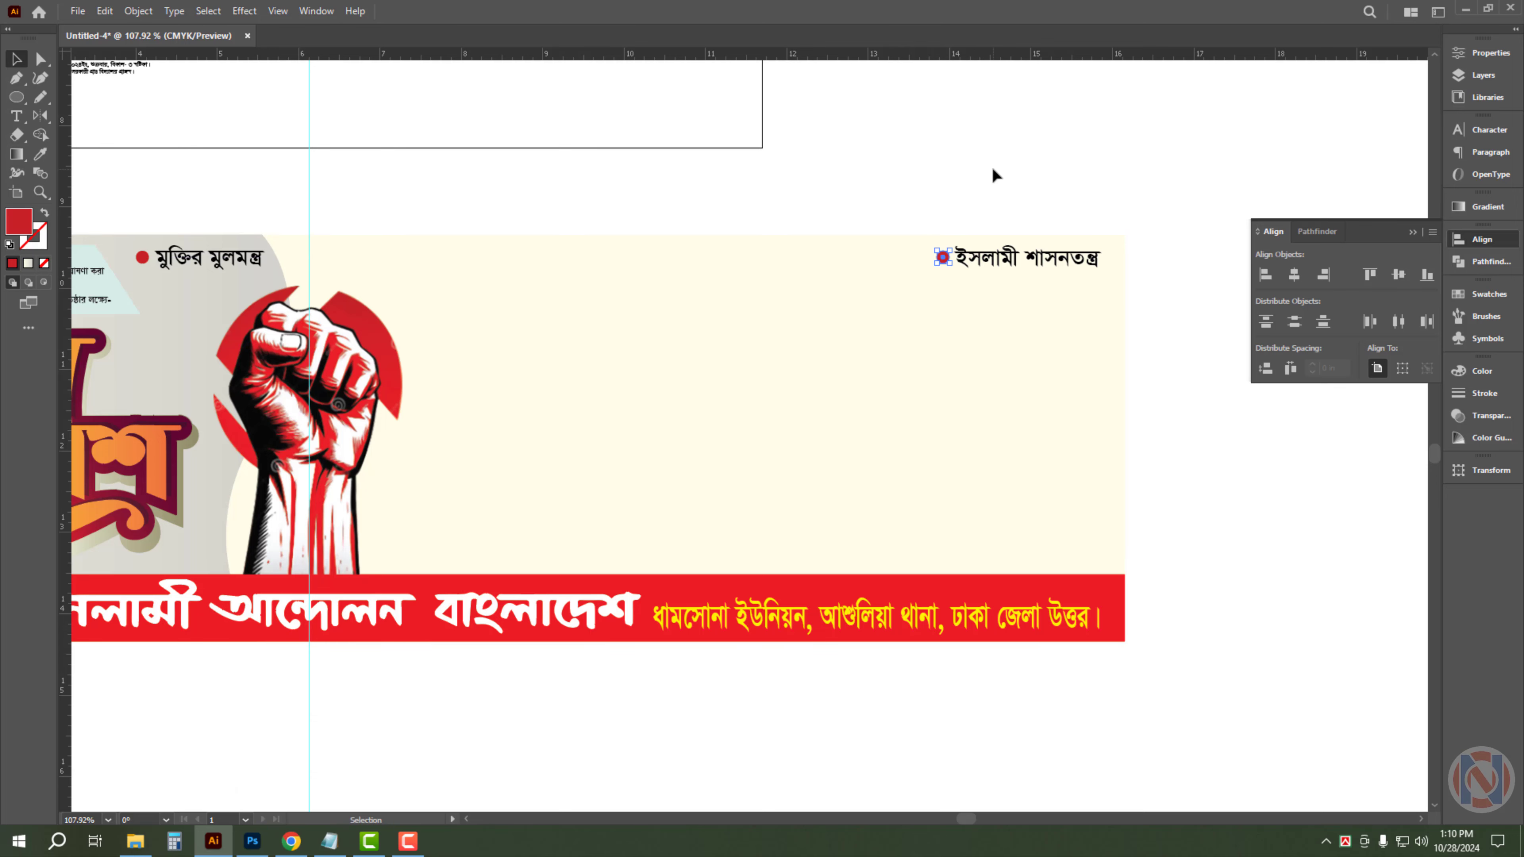
left_click(1012, 161)
- Set both headings, মুক্তির মুলমন্ত্র and ইসলামী শাসনতন্ত্র, in the Shorif Shishir ANSI V1 font
left_click_drag(1048, 155, 960, 211)
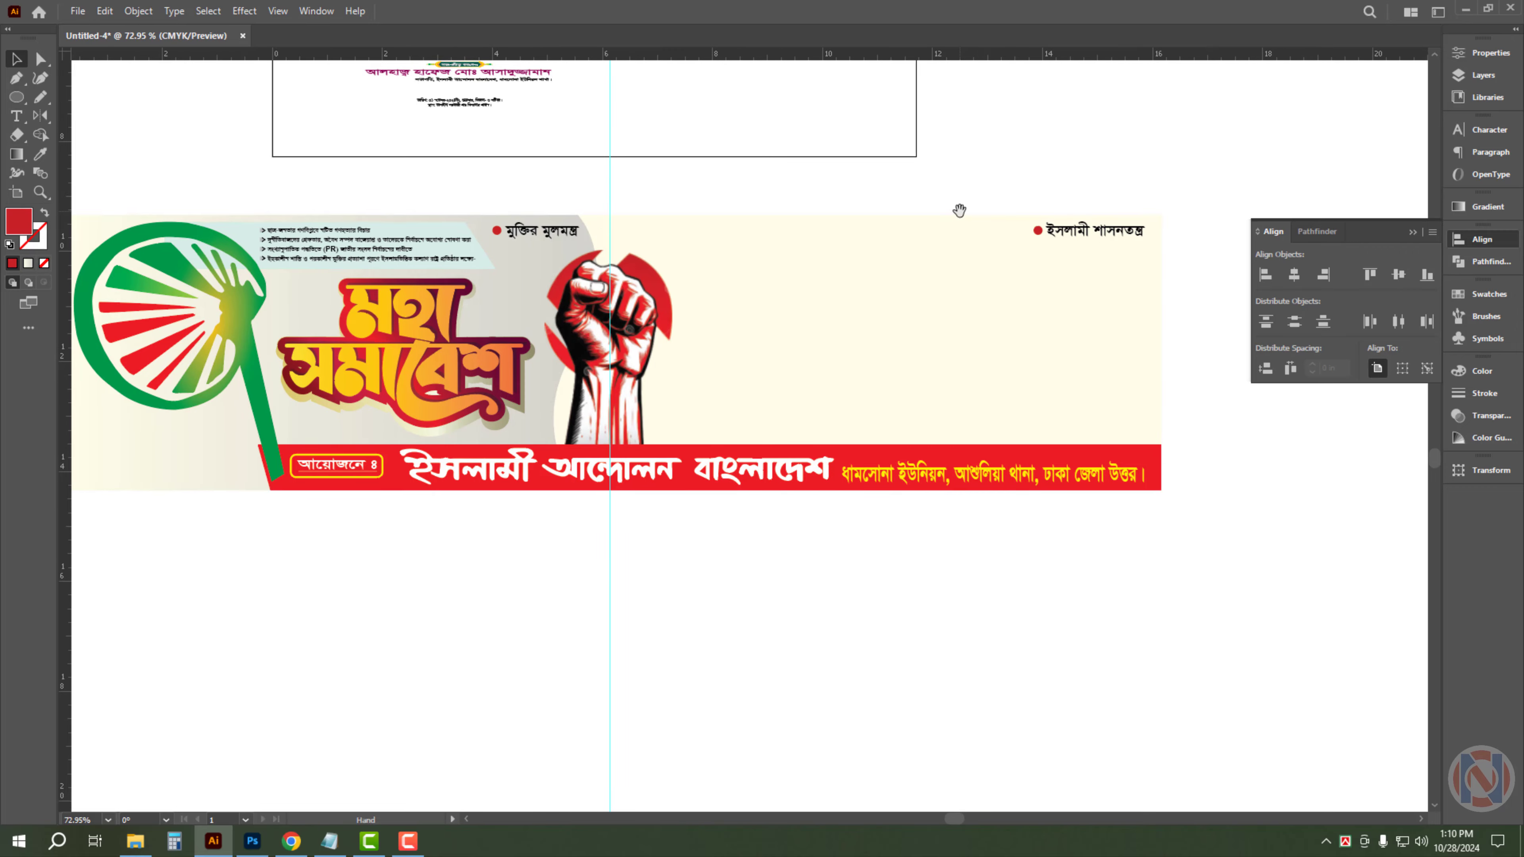
left_click(1108, 231)
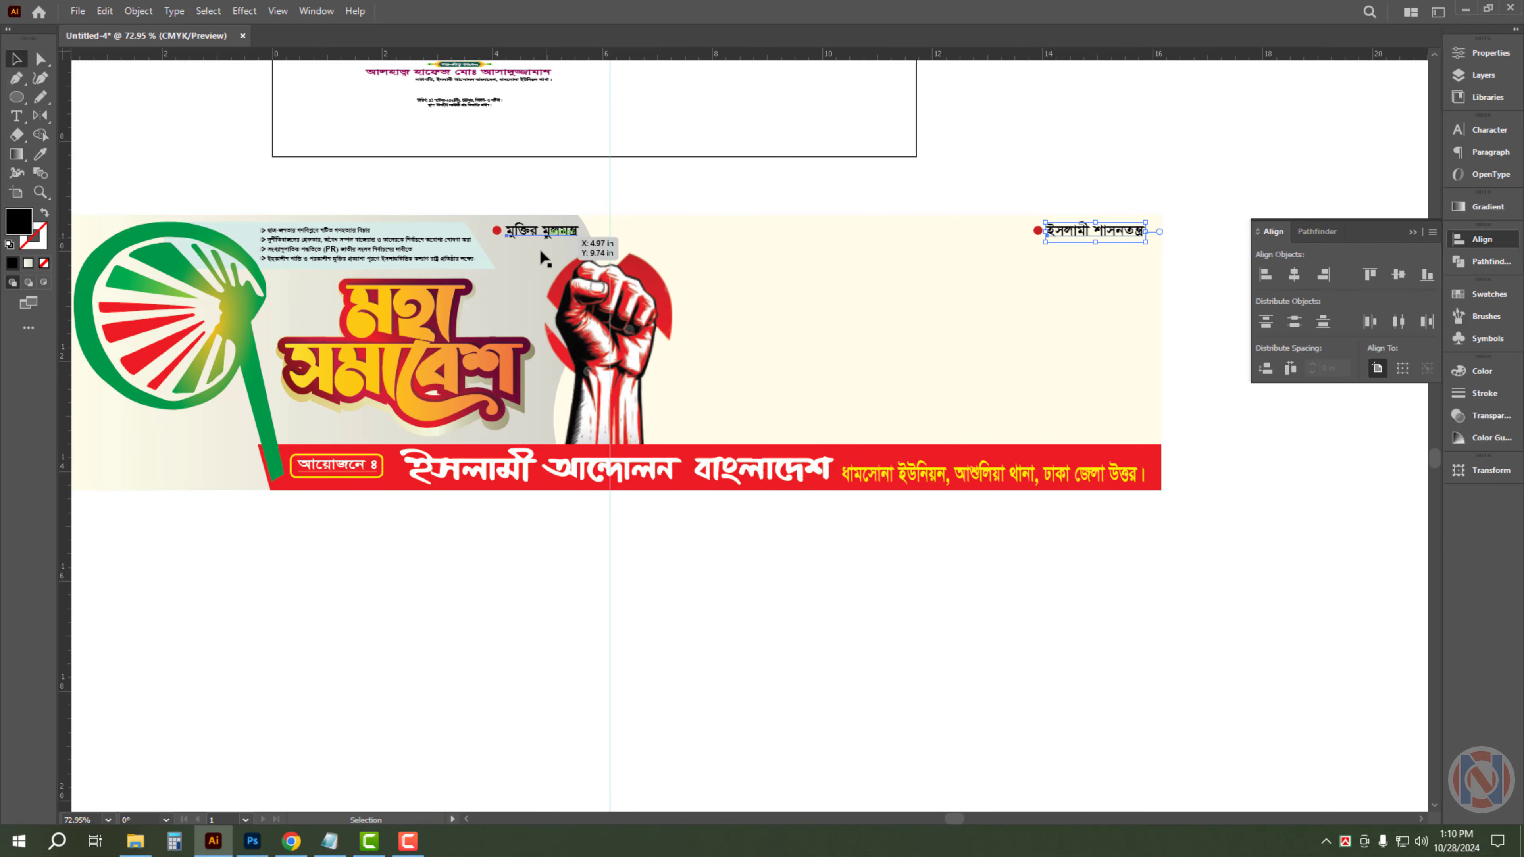
key("ctrl+t")
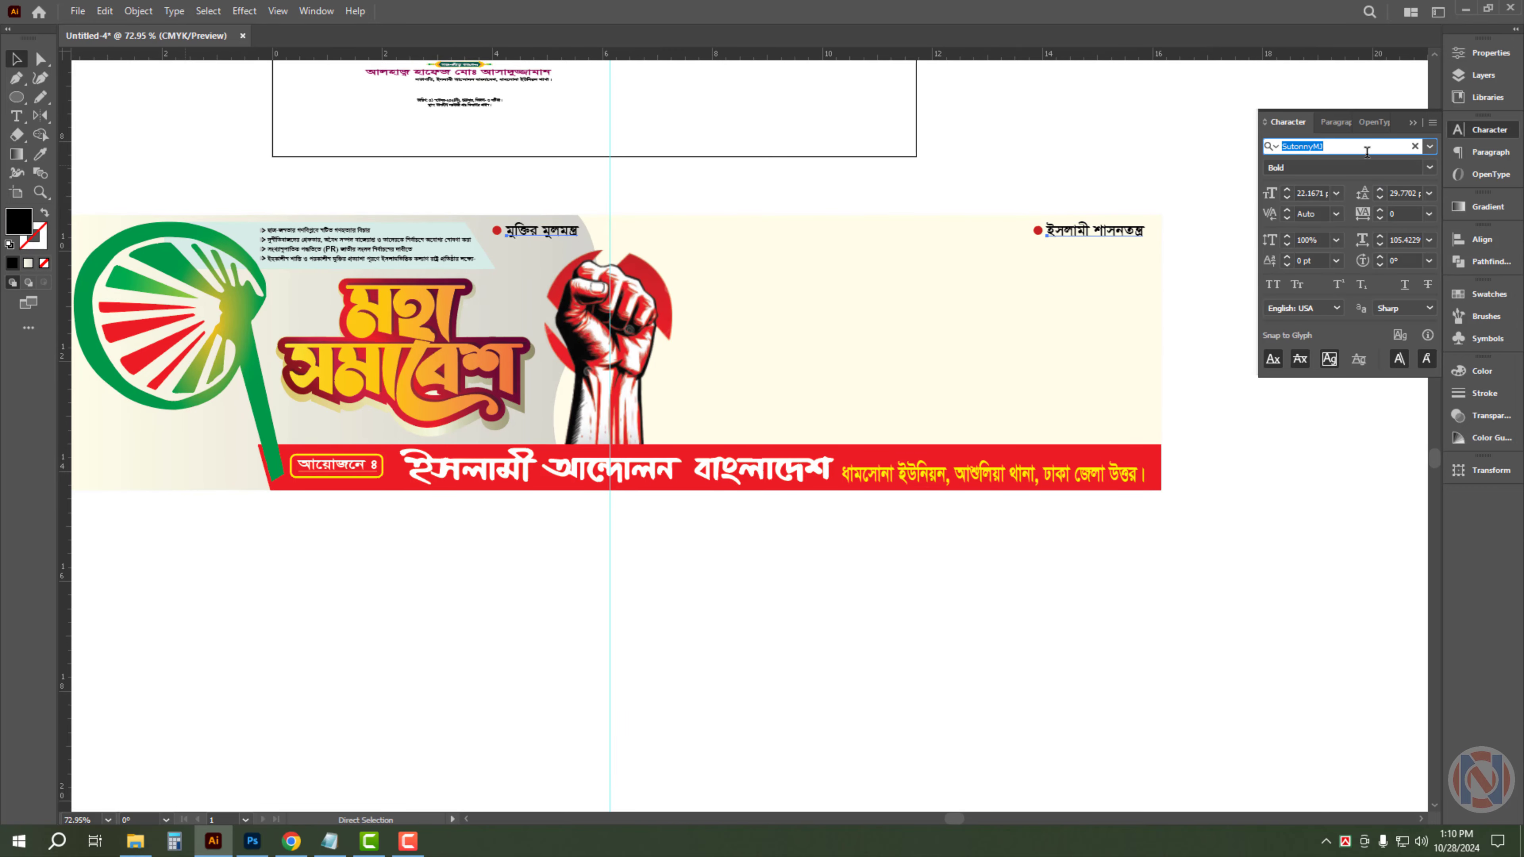
type("sho")
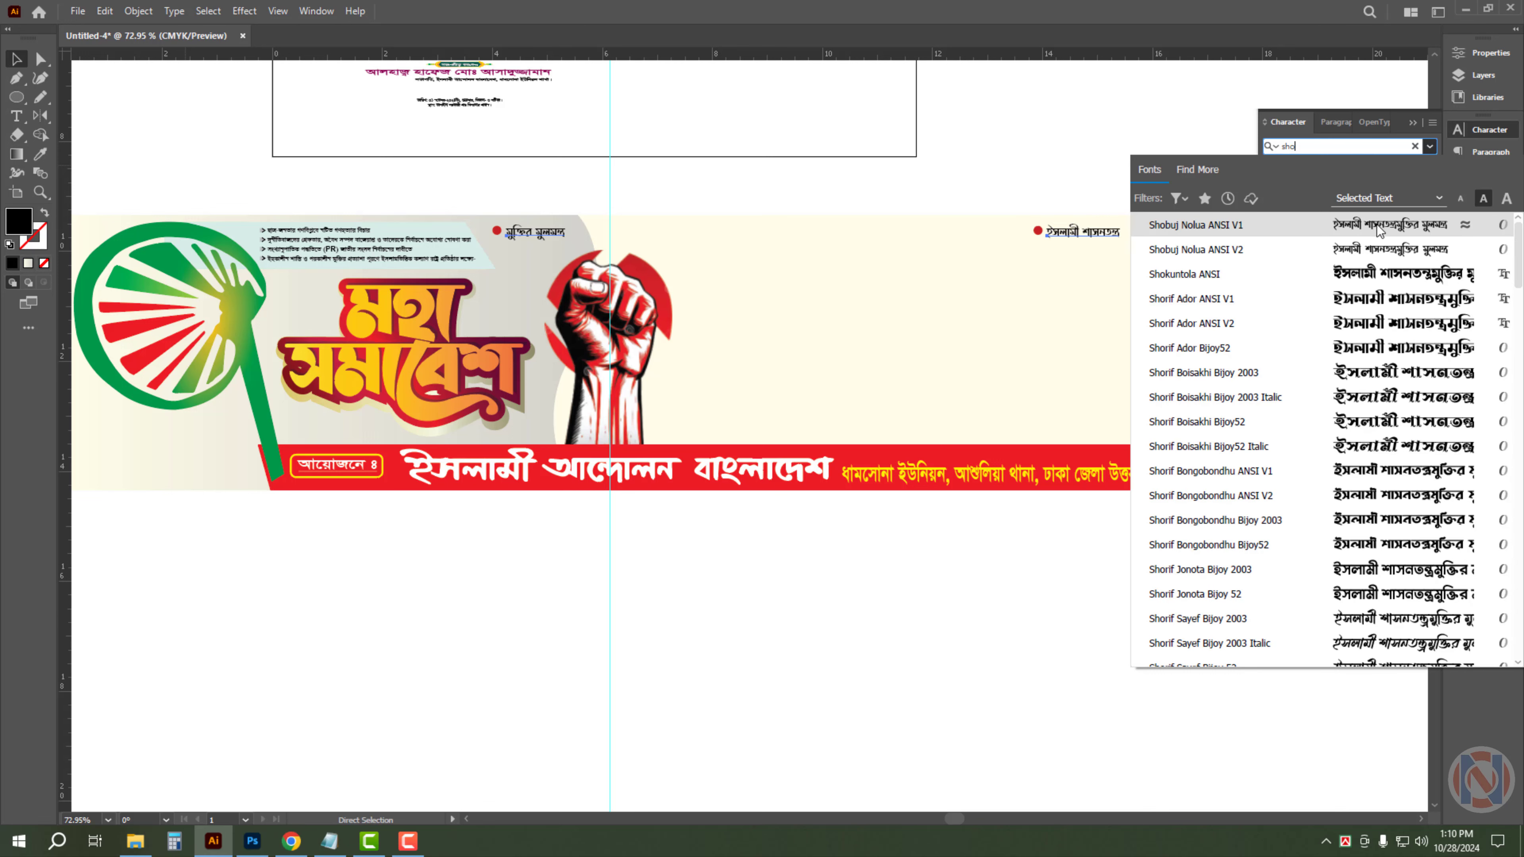
scroll(1419, 532, "down", 3)
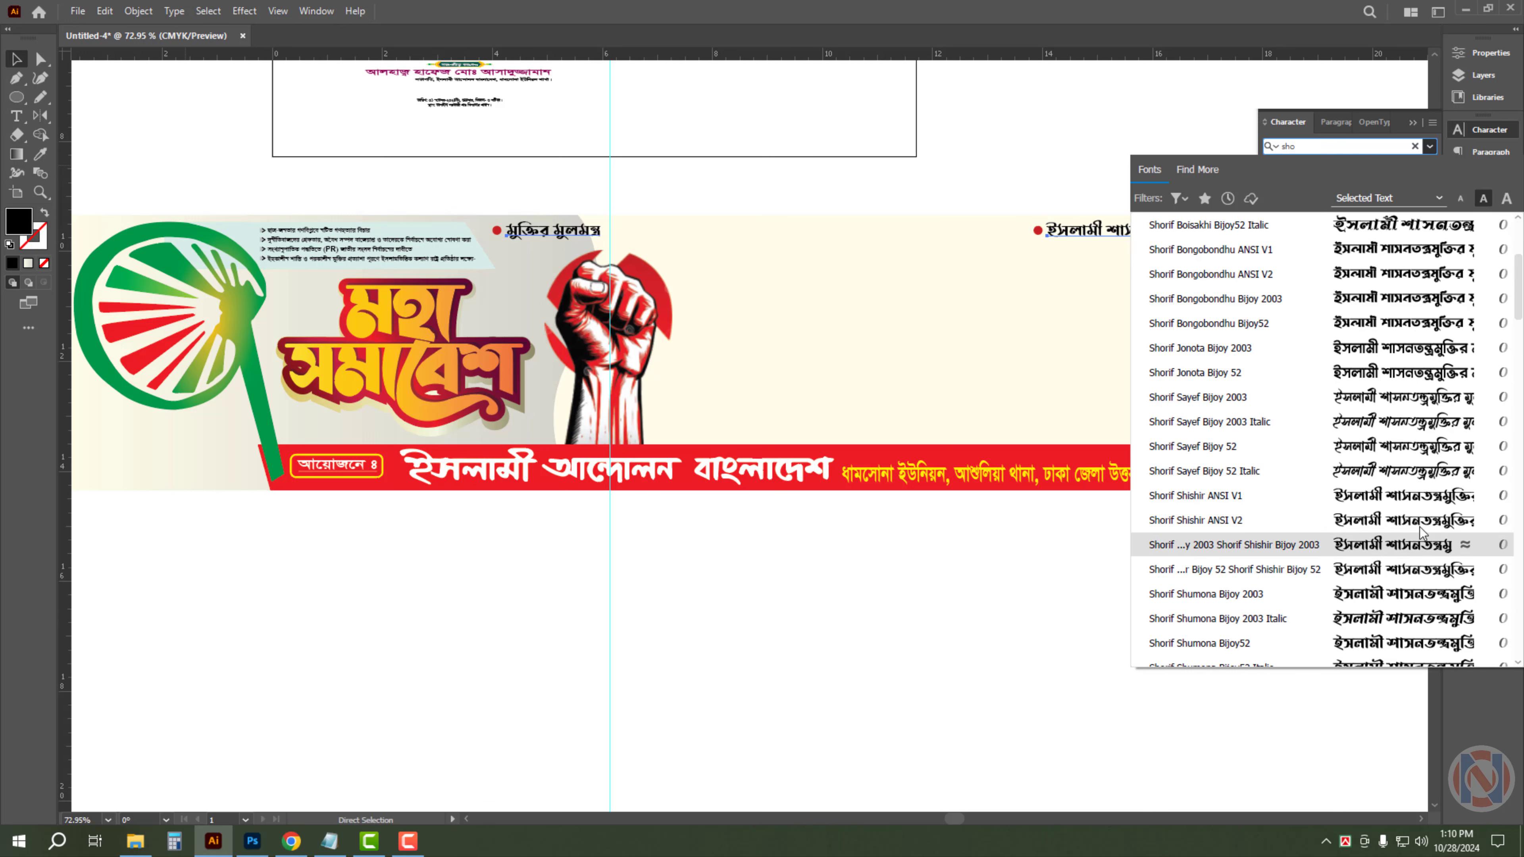
left_click(1401, 490)
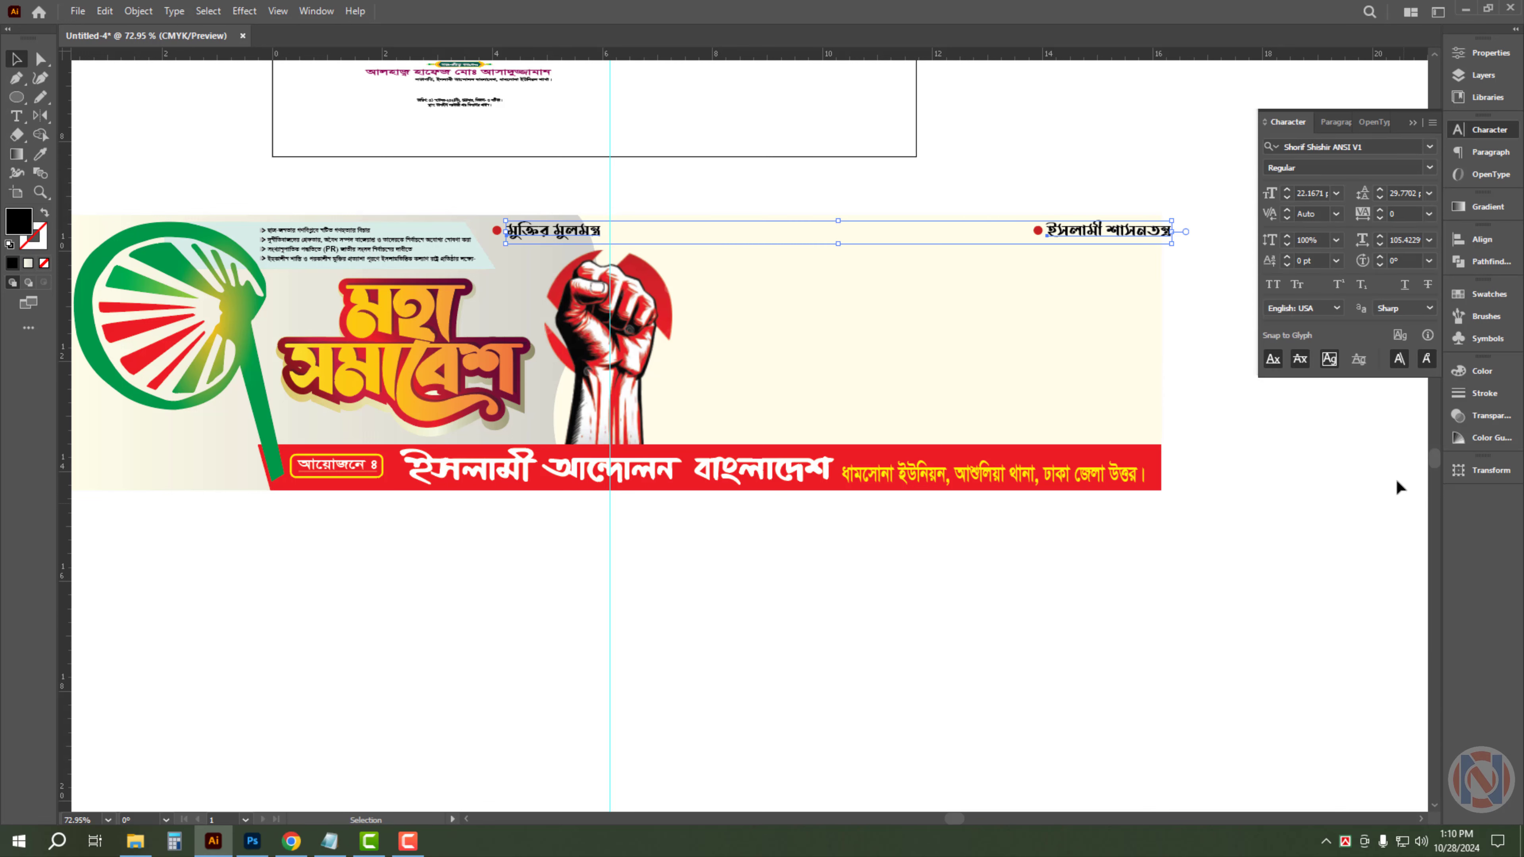
- Try both headings at 16 pt, and settle on a font size of 18 pt
left_click(1320, 194)
key("Return")
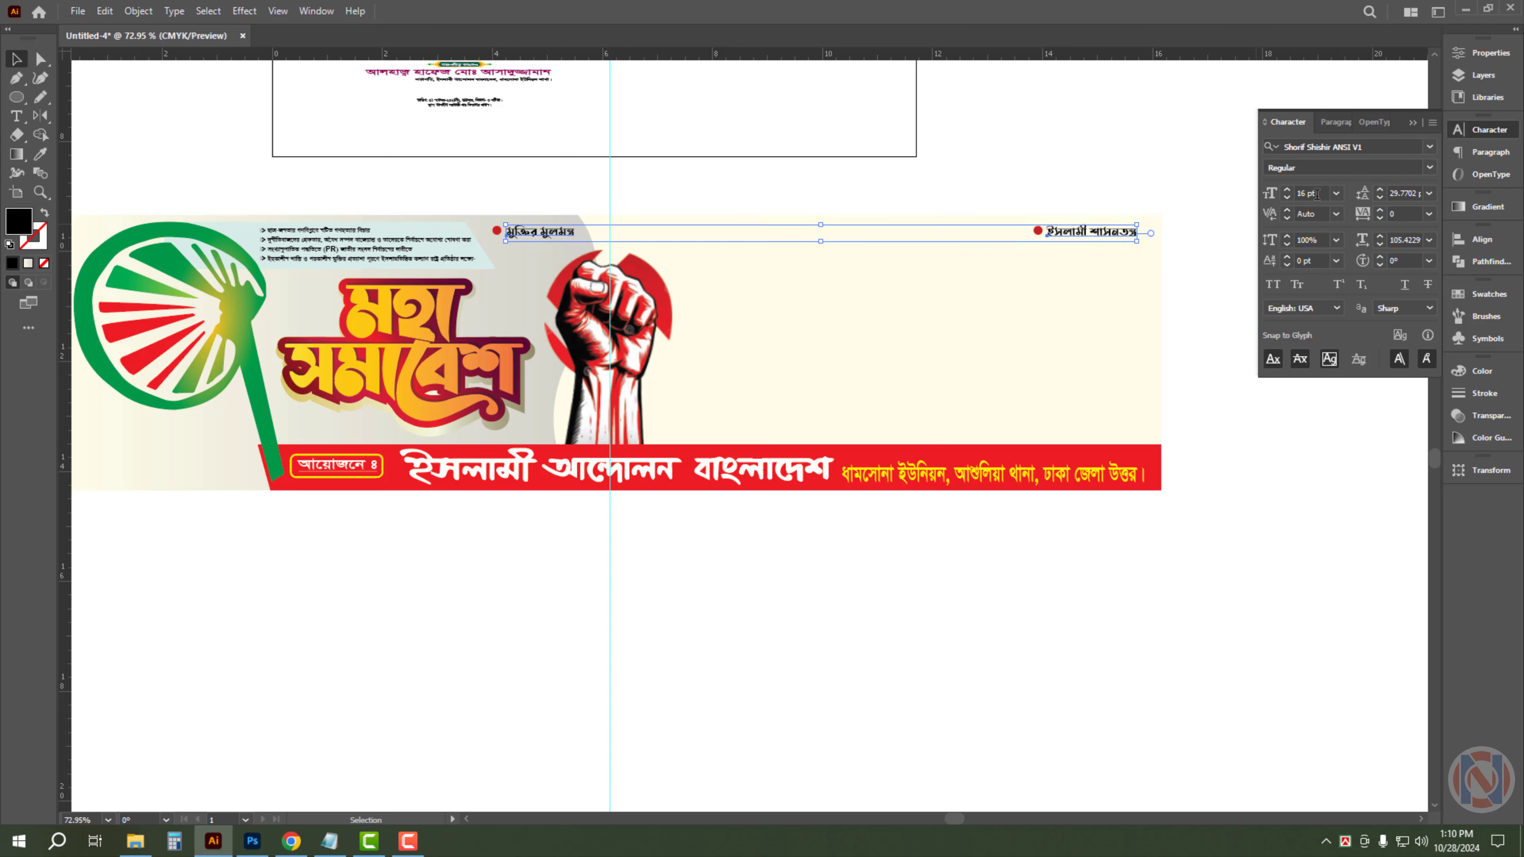
left_click(1316, 194)
key("Return")
left_click(1123, 202)
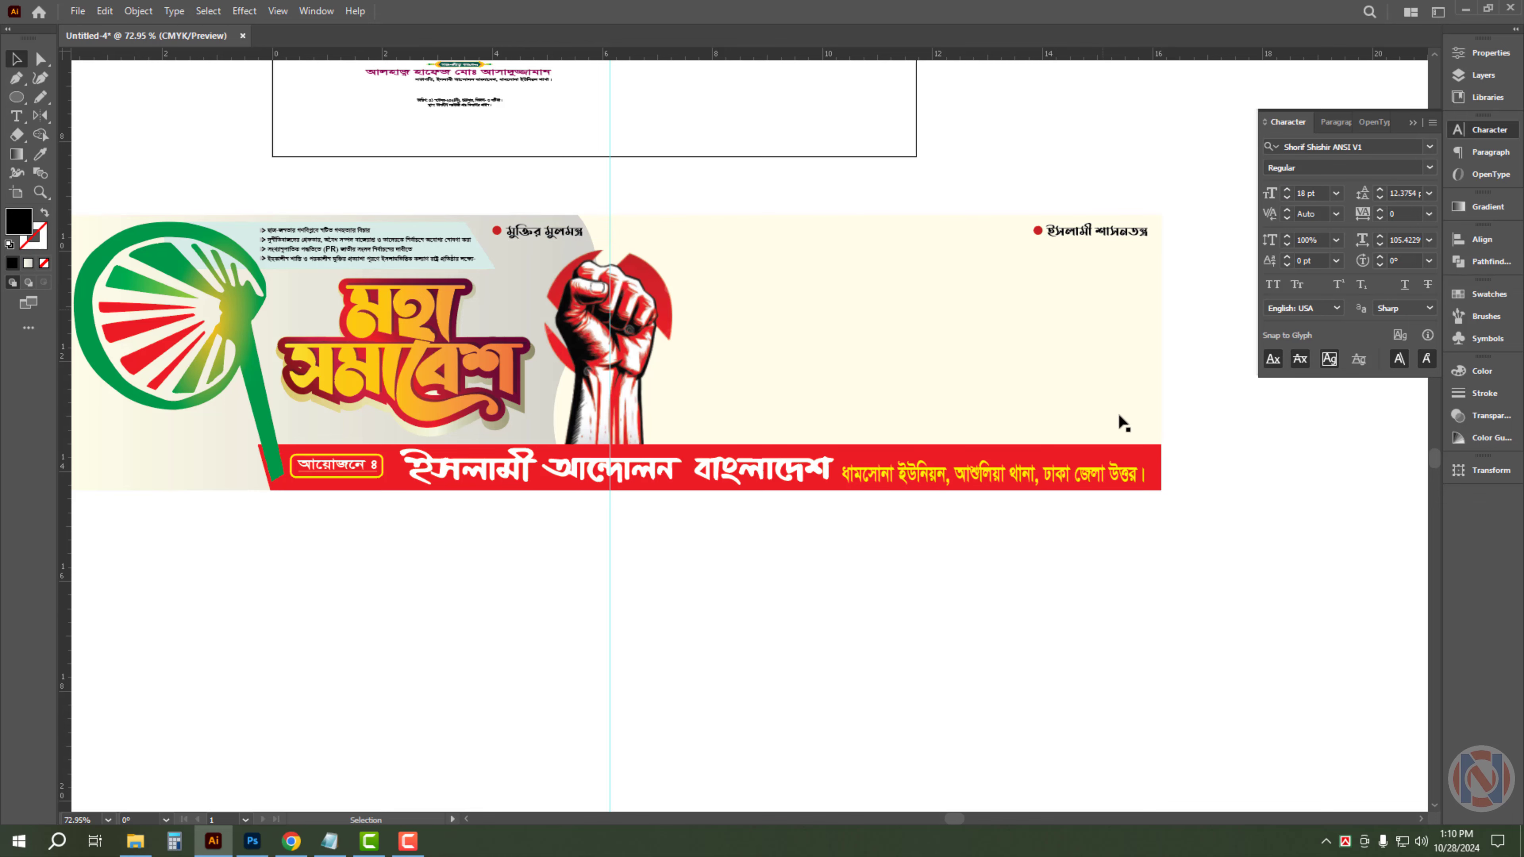
- Move the guest list block onto the cream area beside the fist and enlarge it to fill the space above the red organizer strip
key("ctrl+space")
left_click_drag(847, 593, 925, 451)
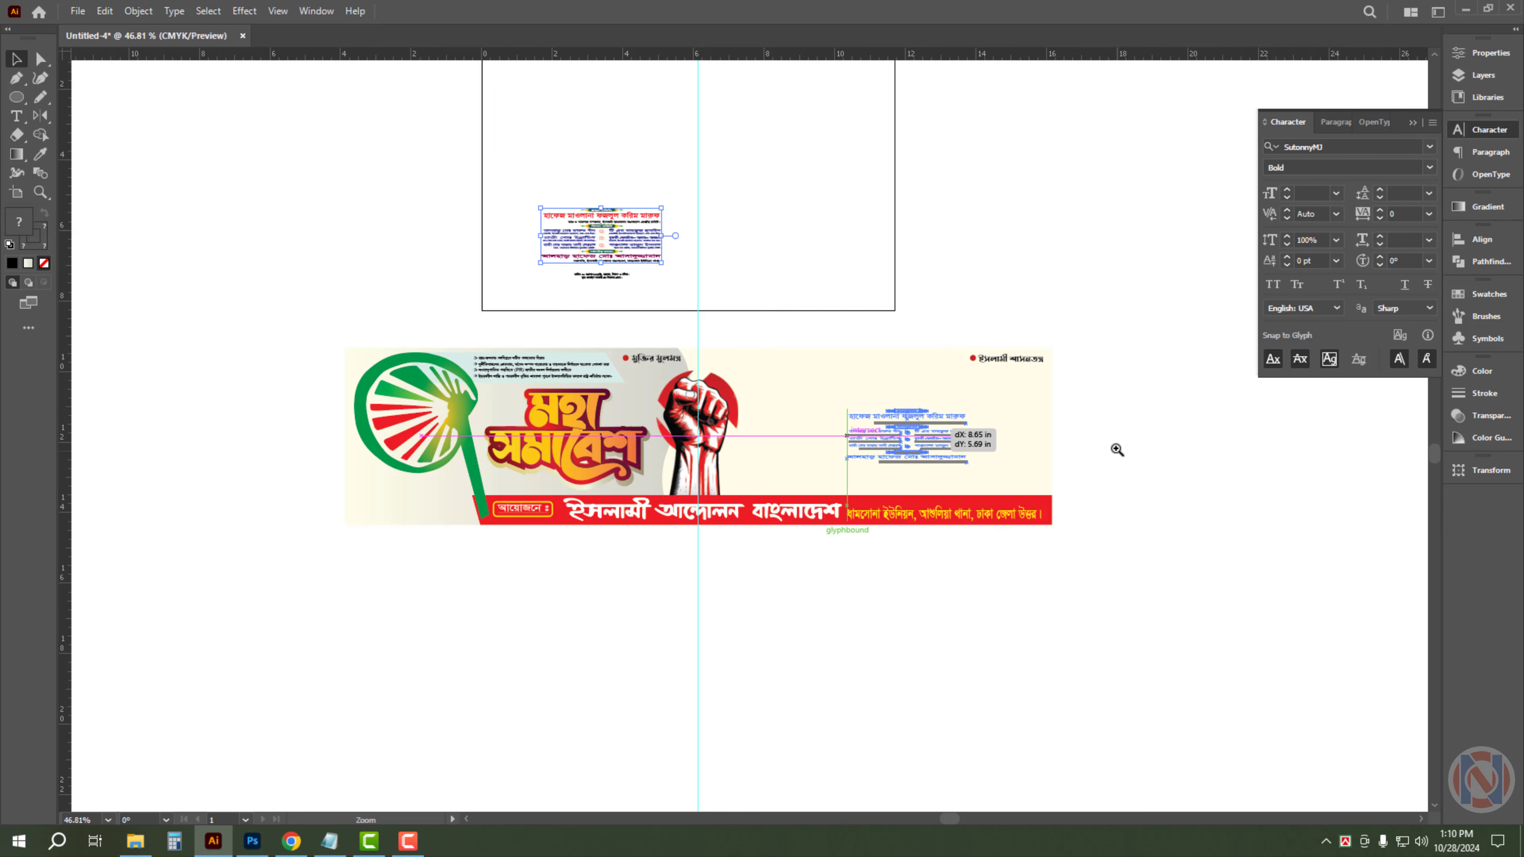
left_click_drag(1116, 450, 1337, 488)
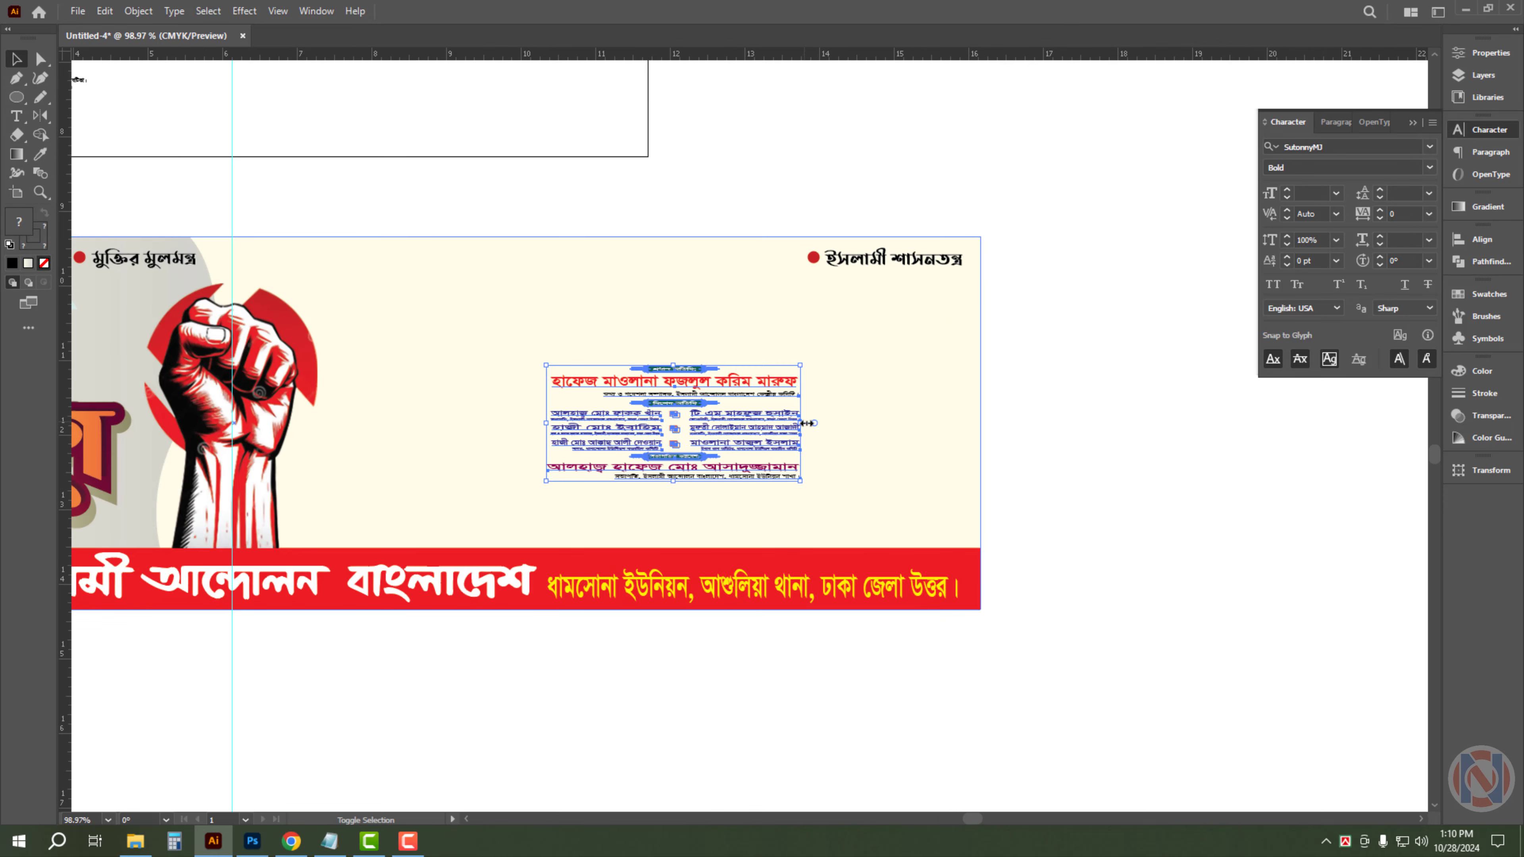
left_click_drag(808, 423, 958, 424)
left_click_drag(547, 423, 427, 430)
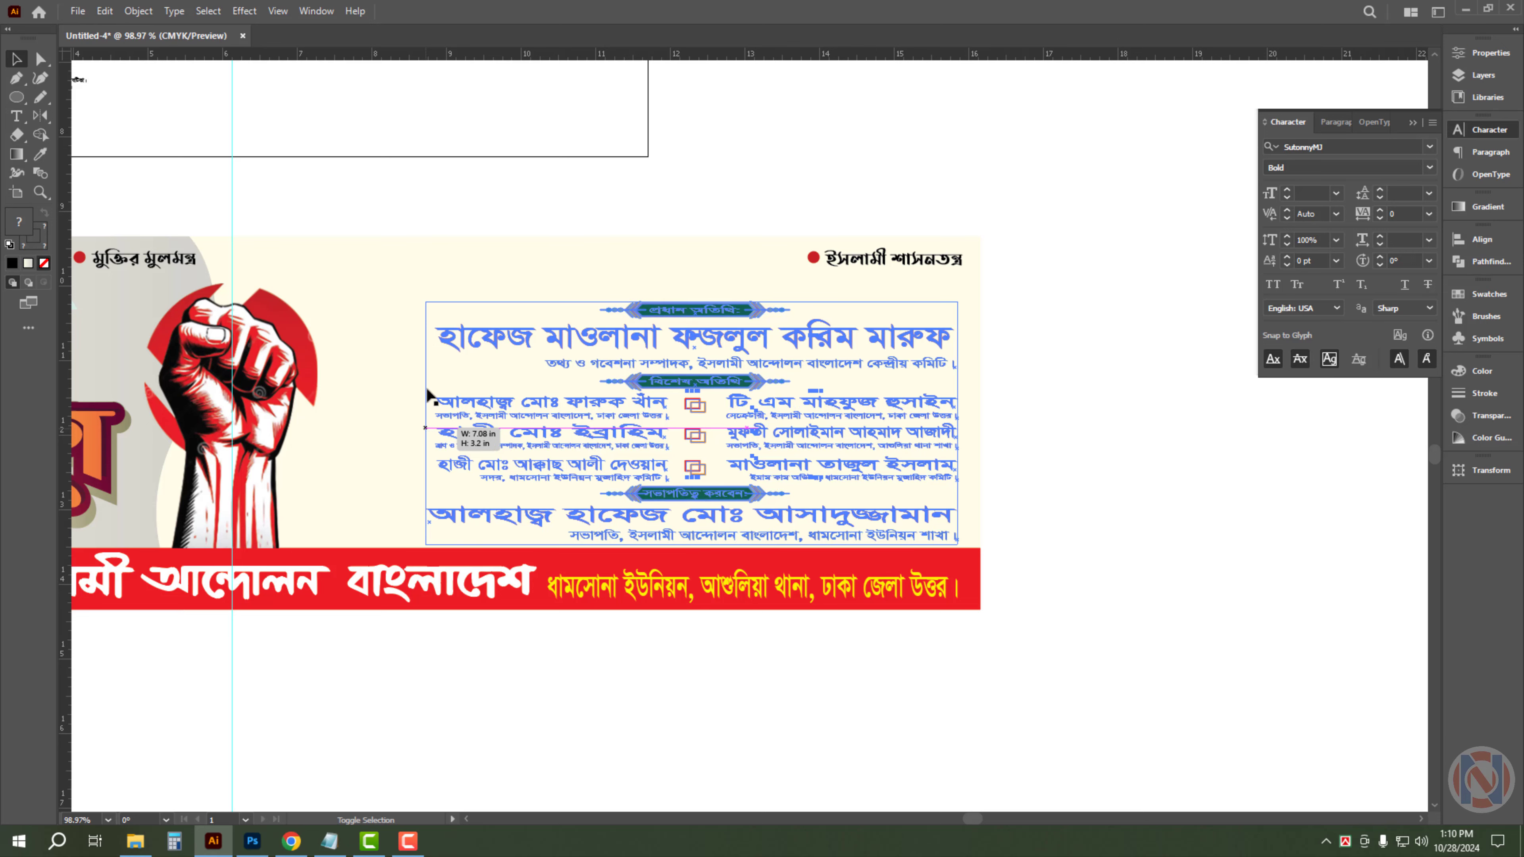
left_click_drag(427, 303, 315, 253)
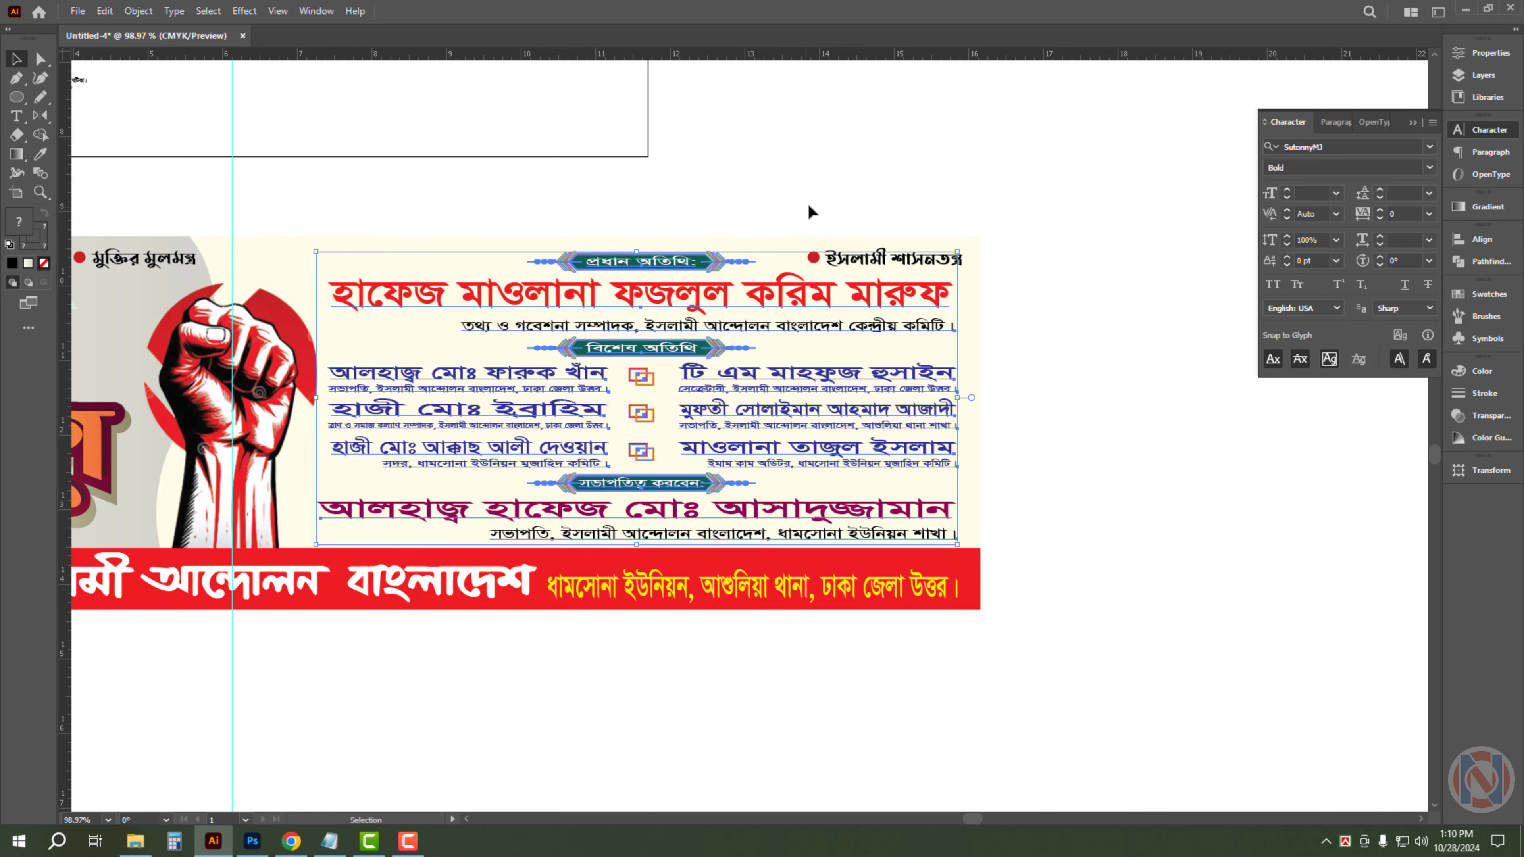
left_click(868, 170)
- Give the banner's background rectangle a black outline
left_click_drag(928, 184, 748, 357)
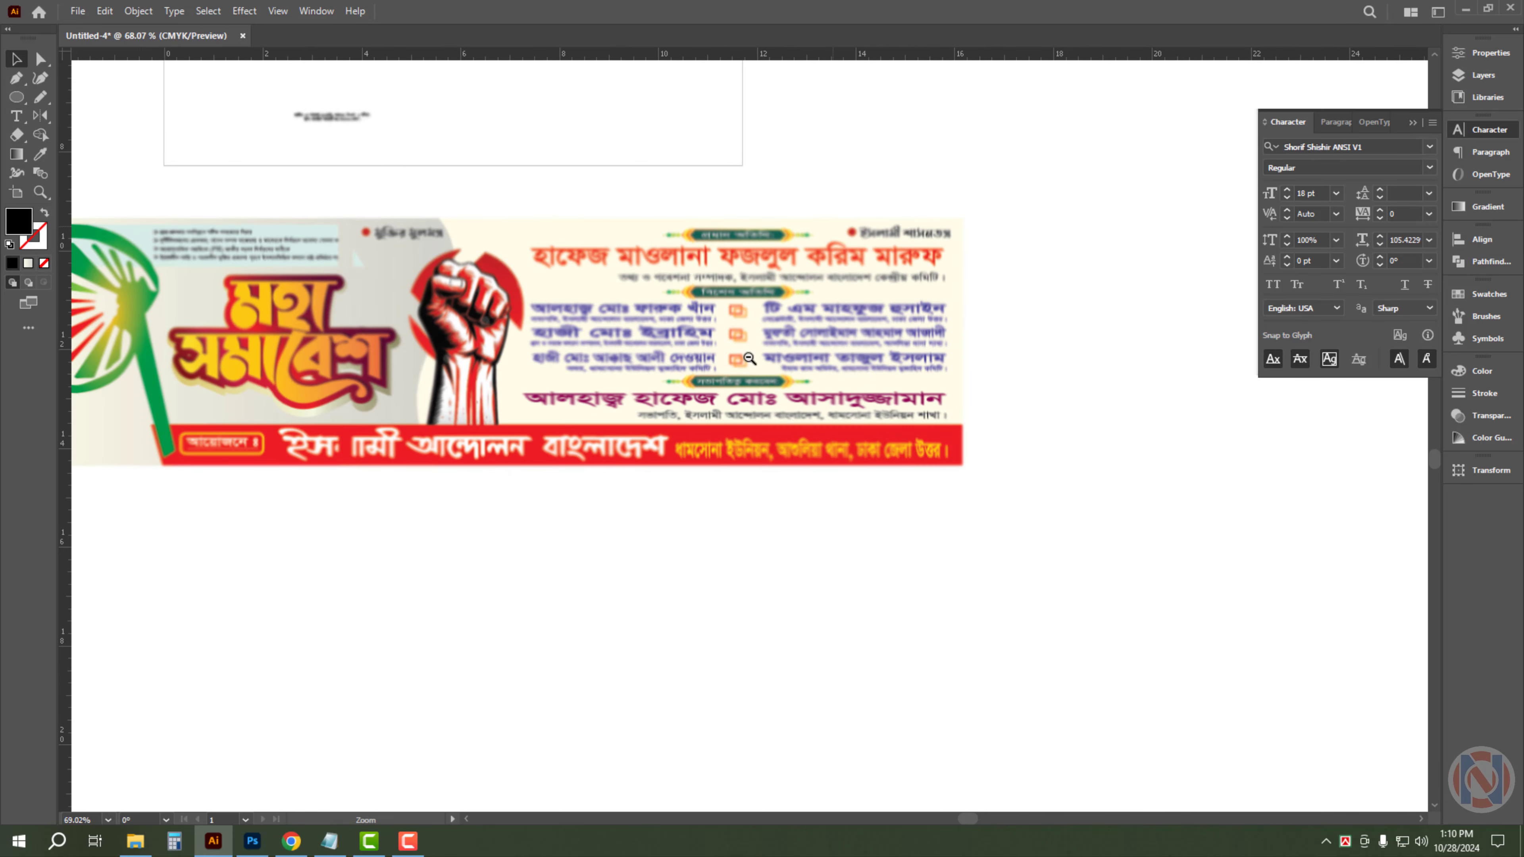
left_click_drag(498, 470, 733, 502)
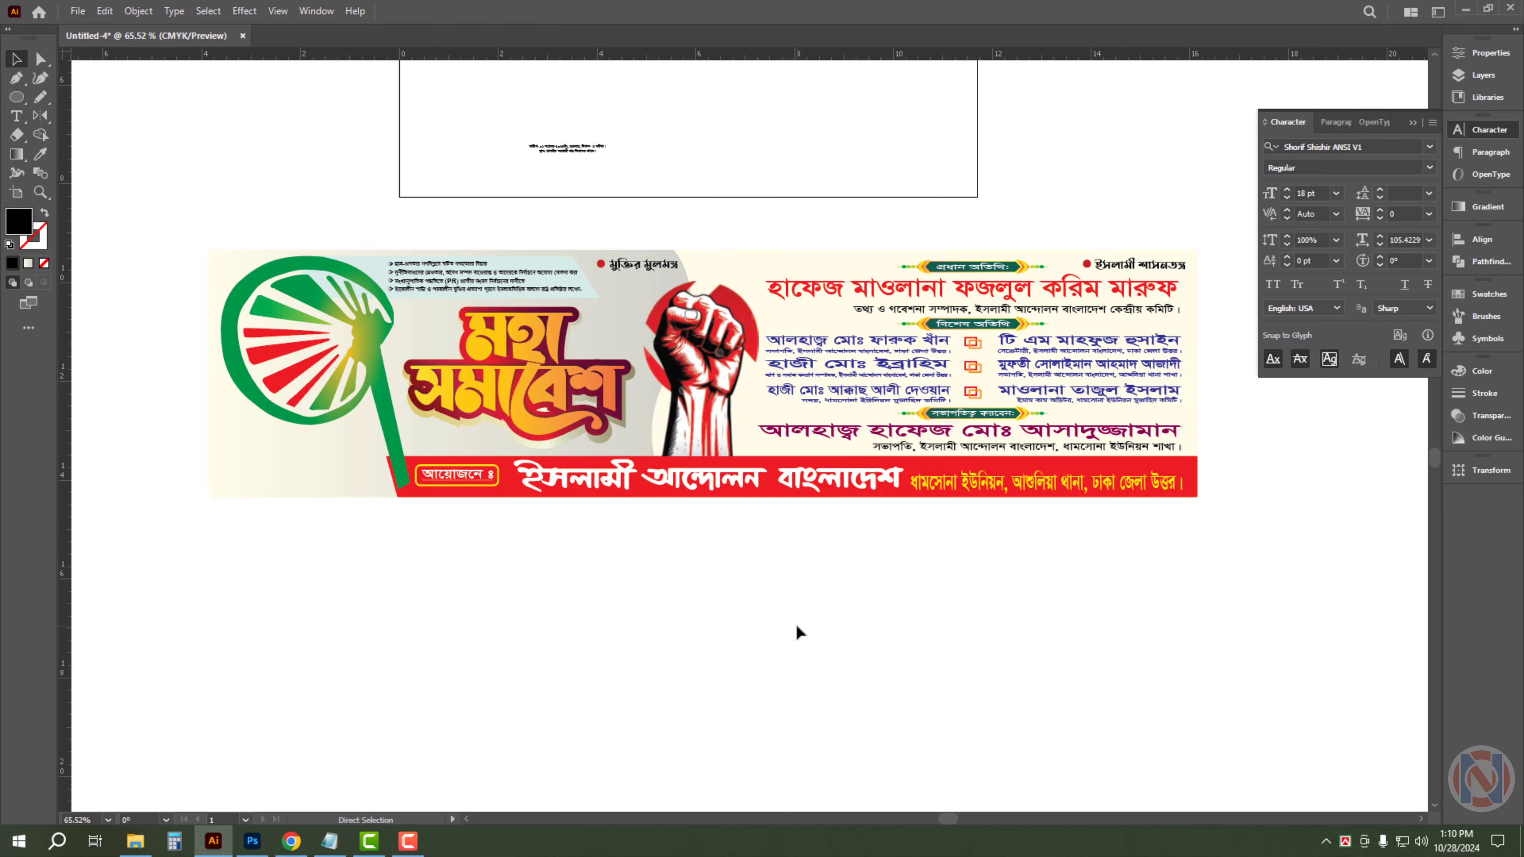
left_click_drag(809, 546, 774, 564)
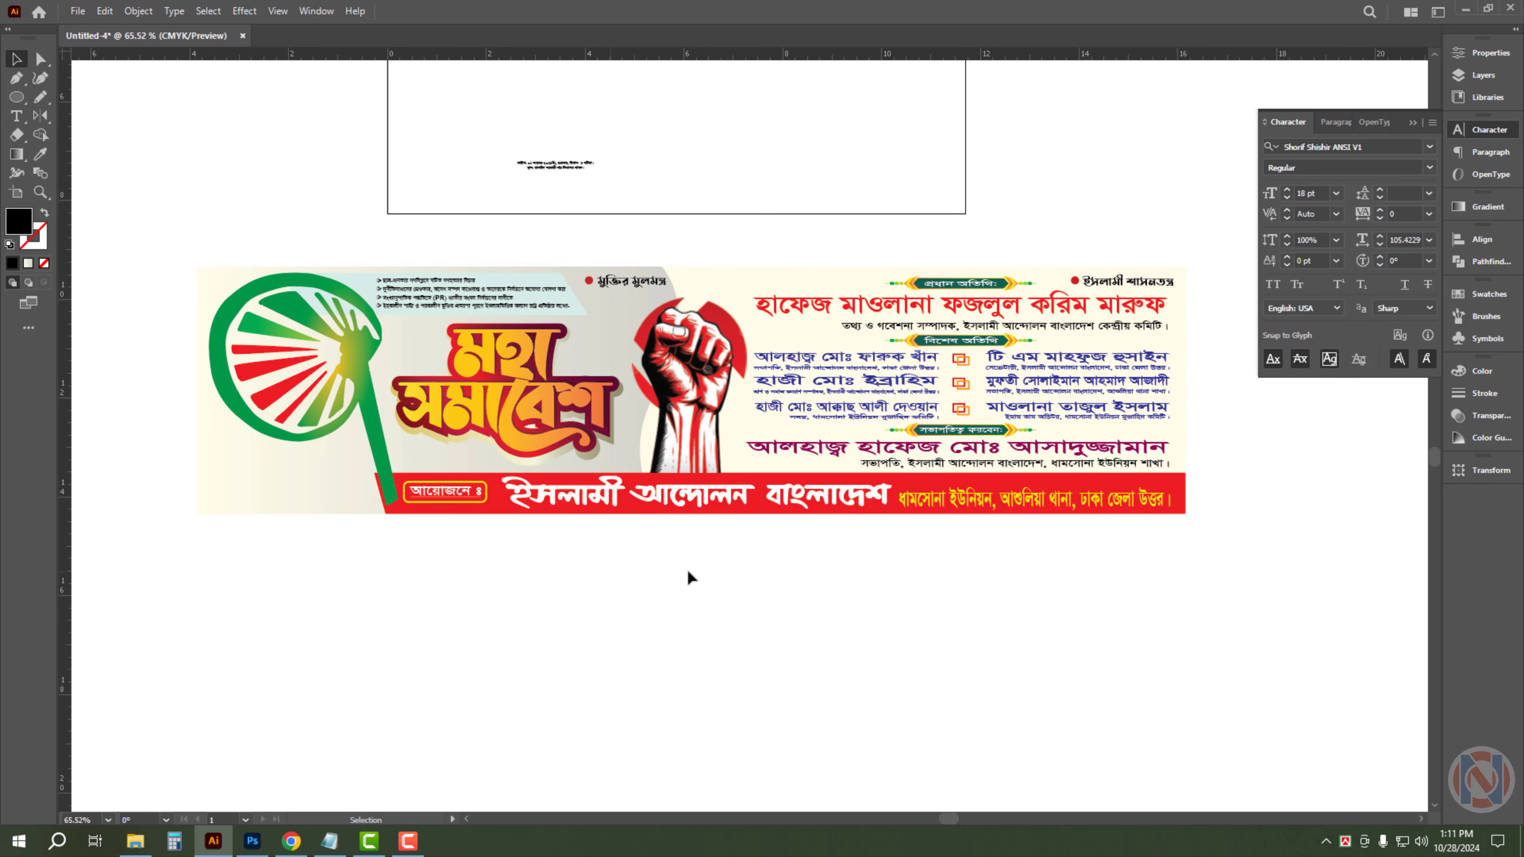
left_click(1480, 370)
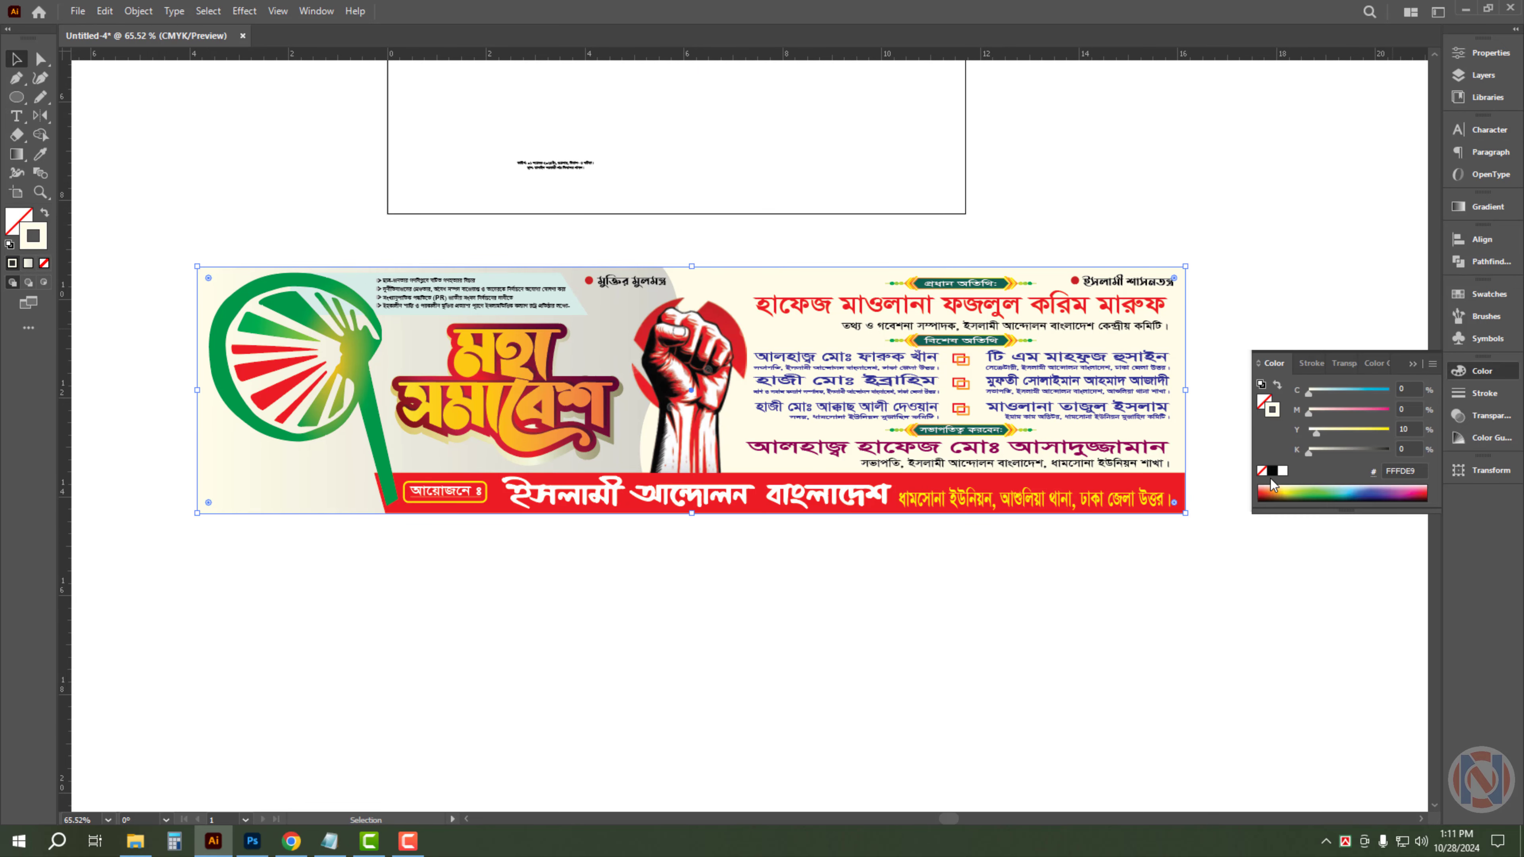
left_click(1042, 142)
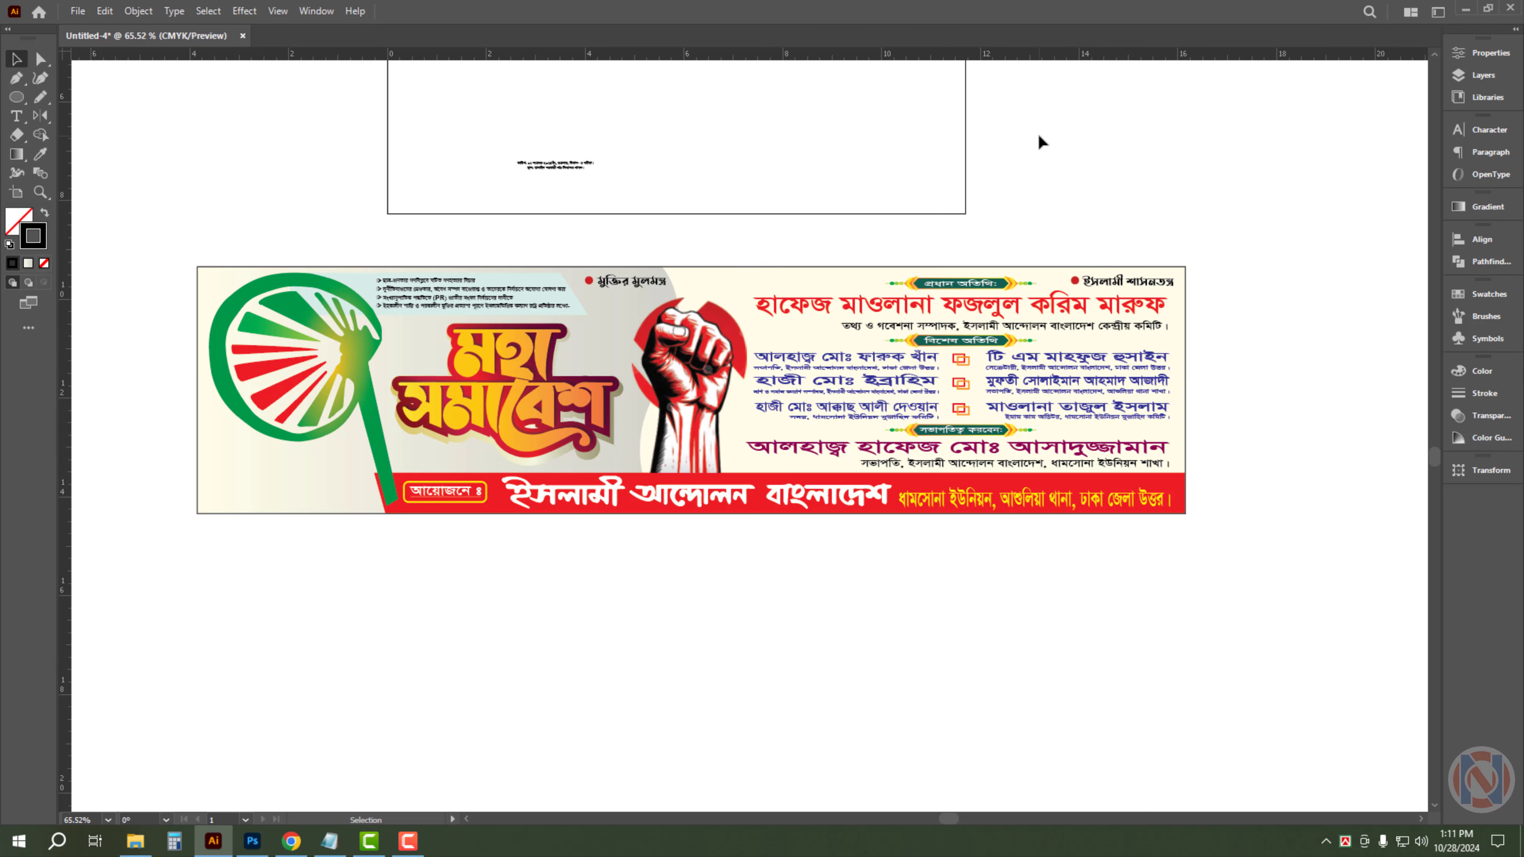
- Move the two-line তারিখ and স্থান text from the artboard to just below the banner's lower-left corner and enlarge it
mouse_move(371, 125)
left_mouse_down()
mouse_move(570, 200)
mouse_move(743, 207)
left_mouse_up()
left_click_drag(665, 186, 353, 571)
key("ctrl+a")
left_click(648, 660)
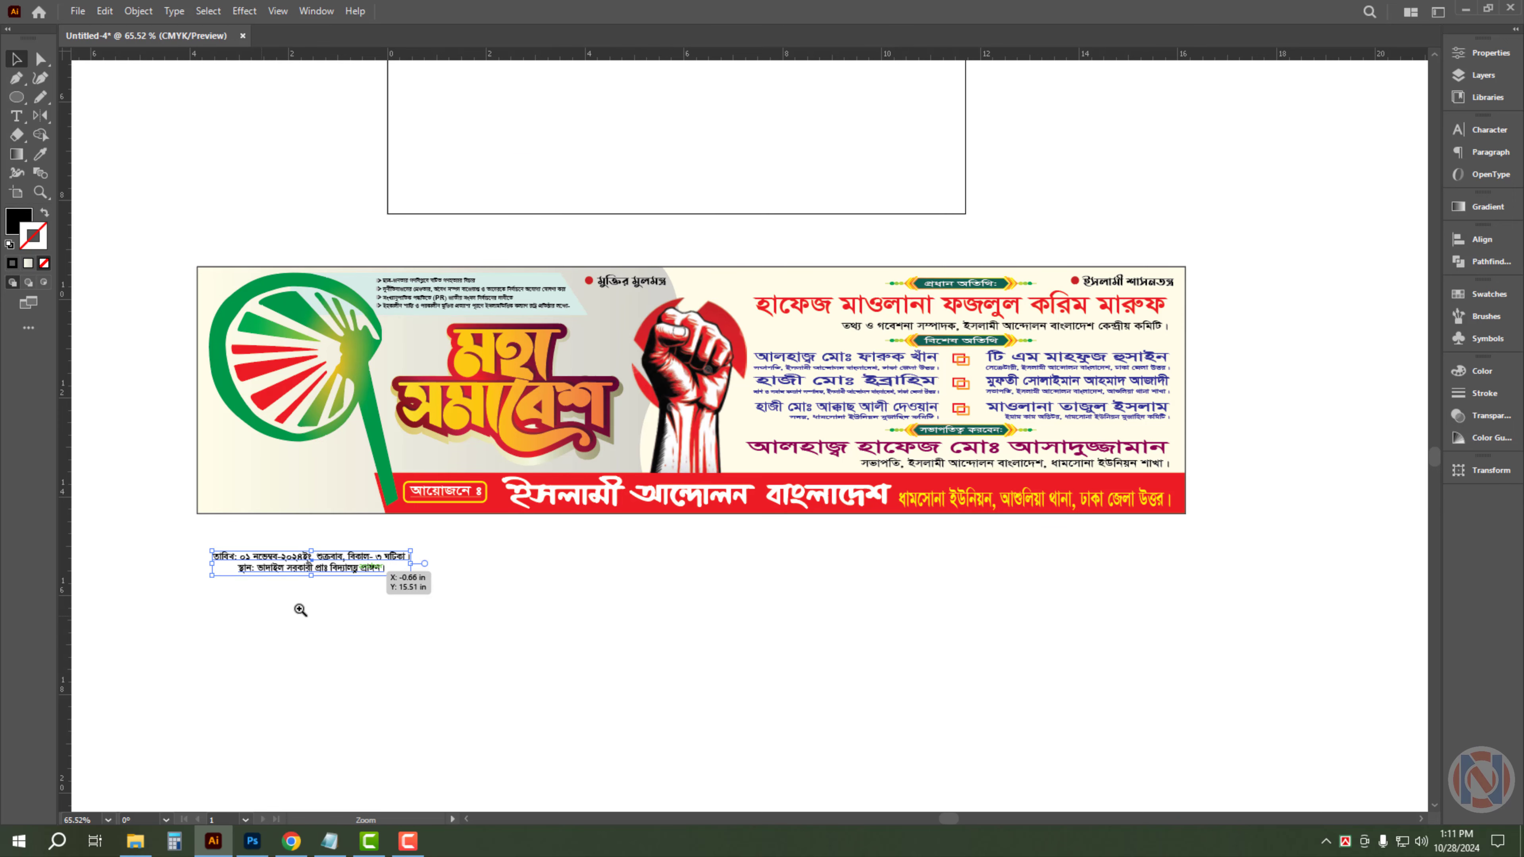
- Draw a small black circle in the banner's lower-left corner, beneath the fan emblem
left_click_drag(240, 581, 381, 641)
left_click_drag(271, 425, 397, 494)
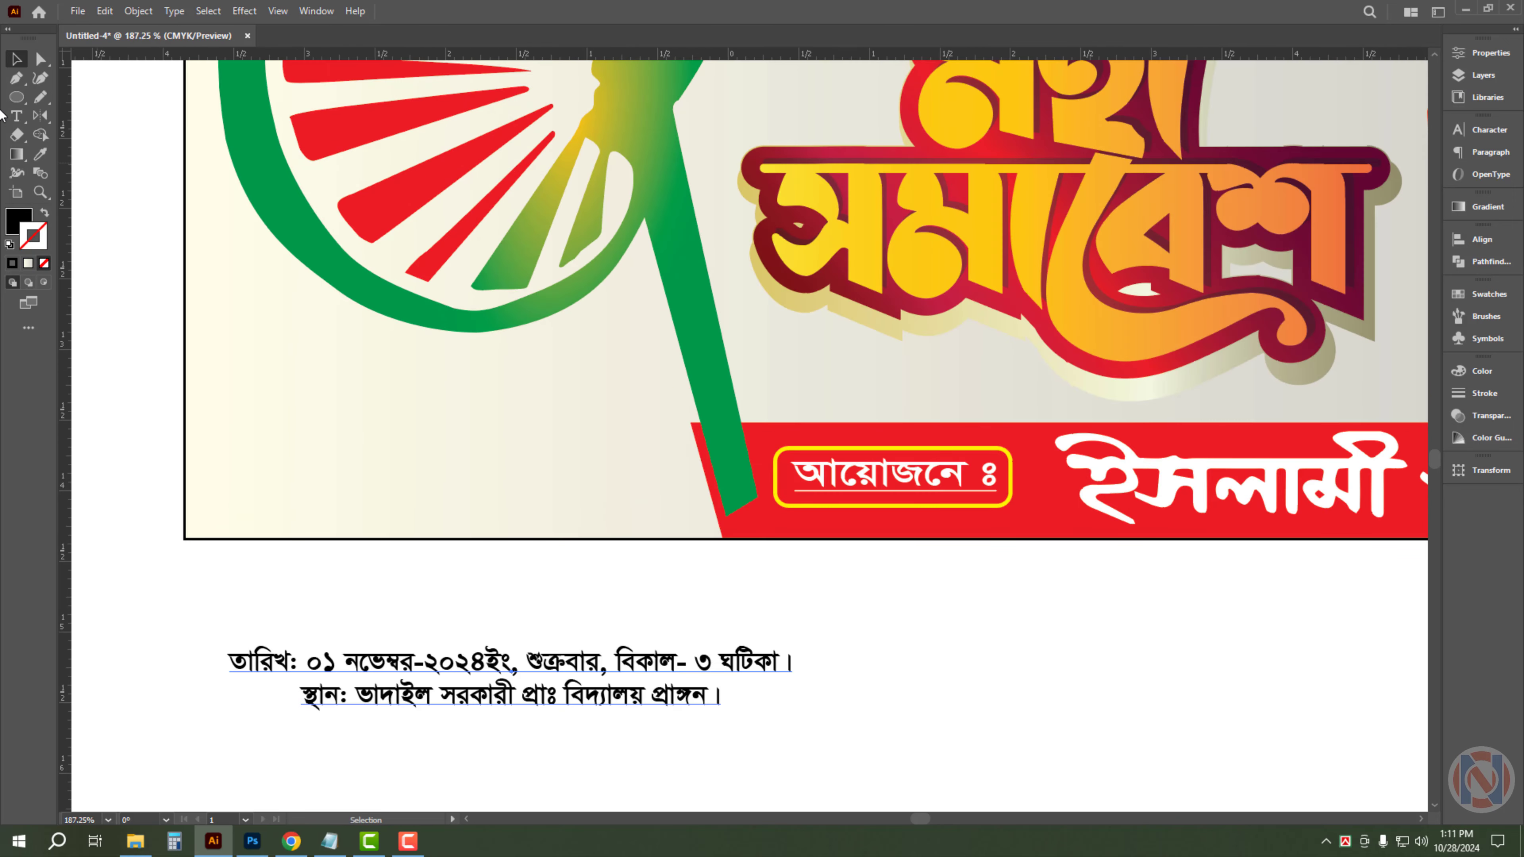
left_click(16, 99)
mouse_move(283, 448)
left_mouse_down()
mouse_move(351, 491)
mouse_move(337, 501)
left_mouse_up()
key("v")
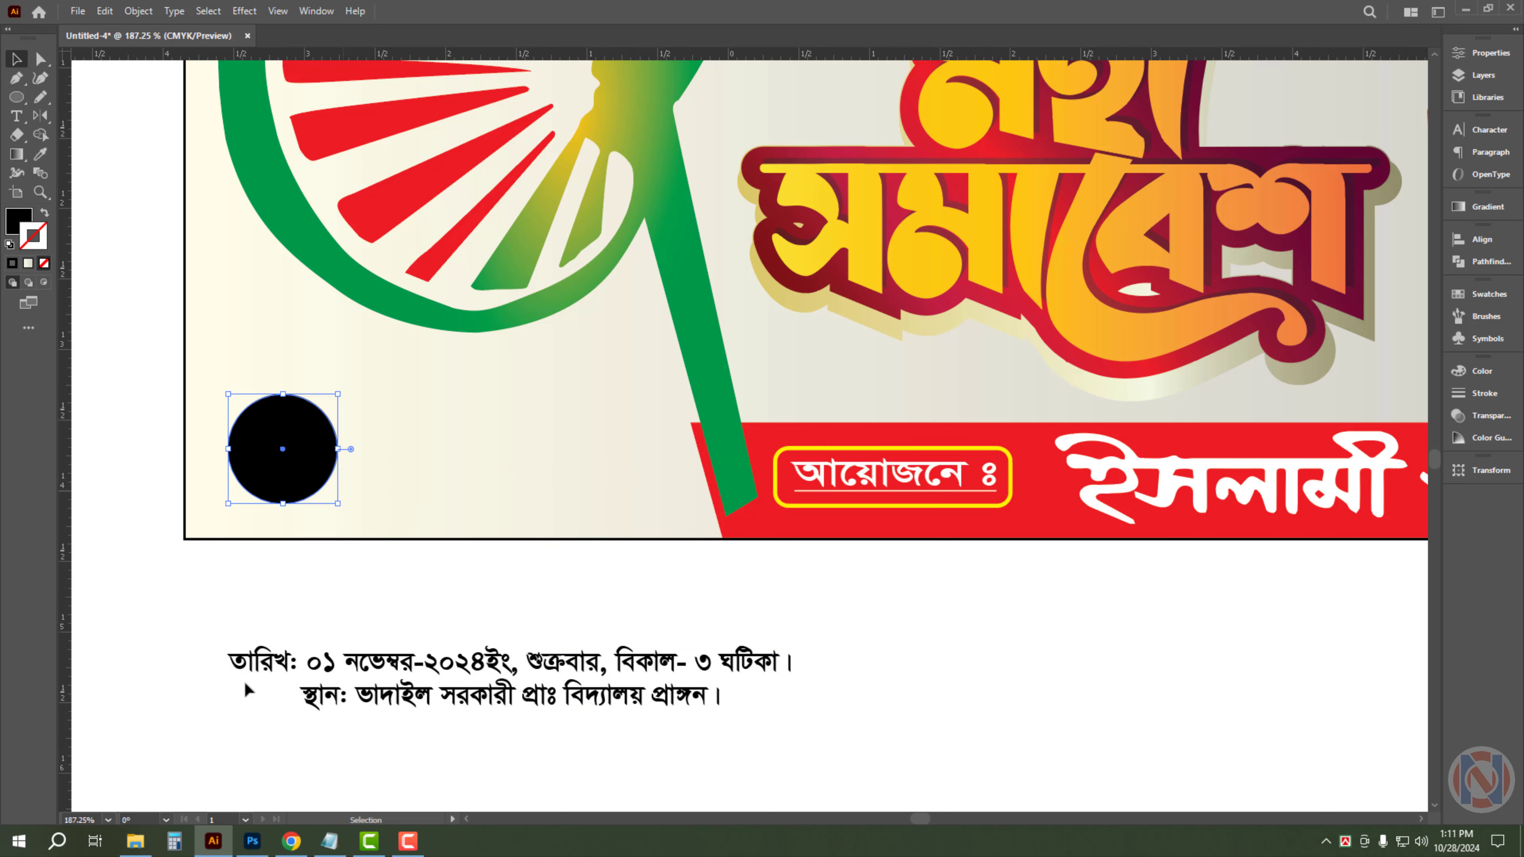
scroll(170, 595, "up", 2)
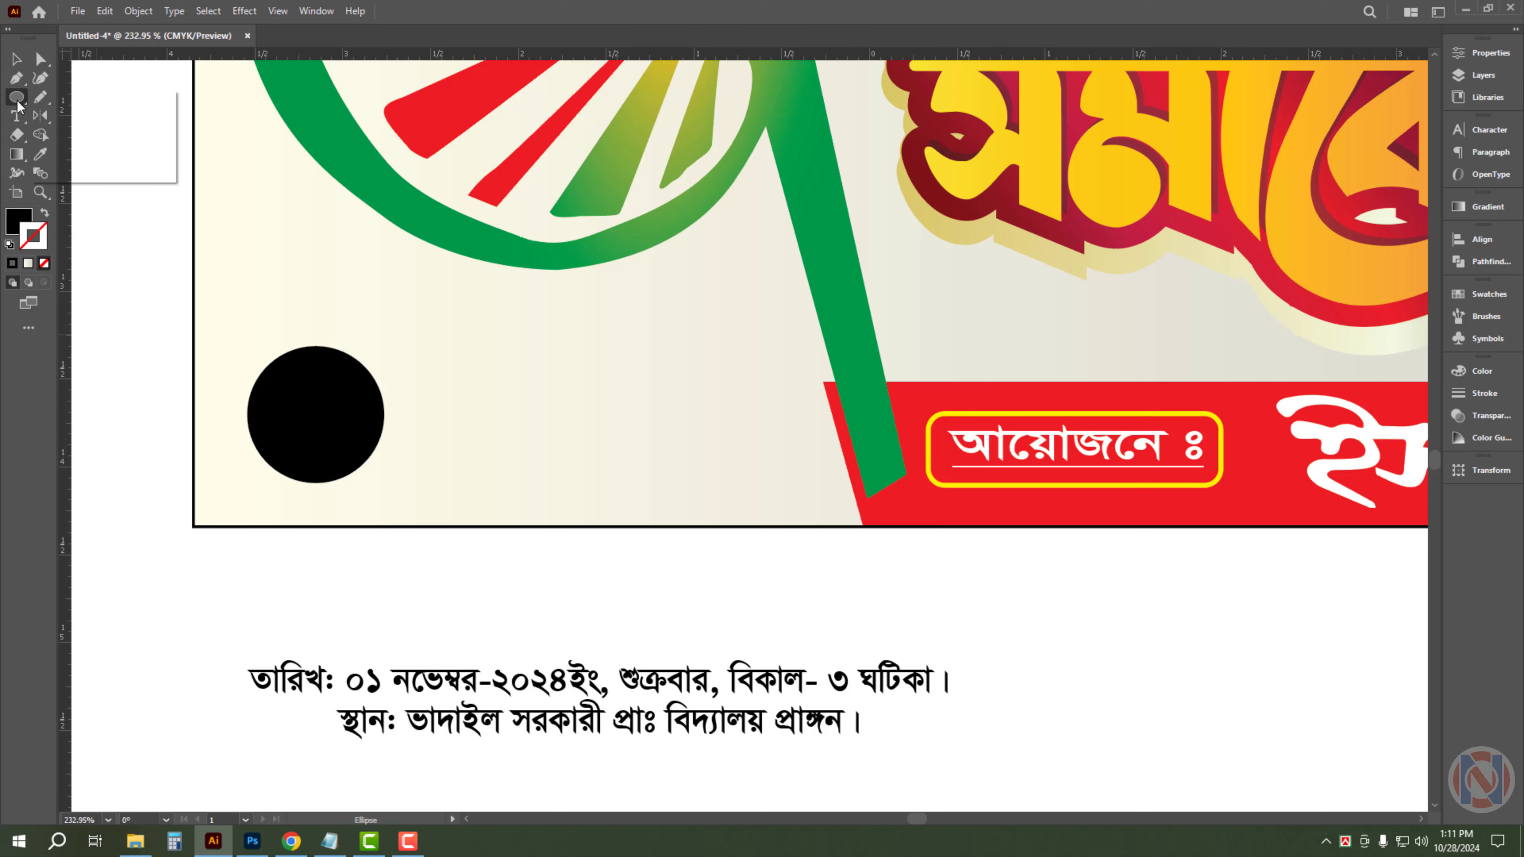
- Create a 3-point star with radii 0.3472 in and 0.6944 in, and place the resulting downward triangle over the black circle
left_click_drag(17, 105, 90, 150)
left_click(299, 262)
type("3")
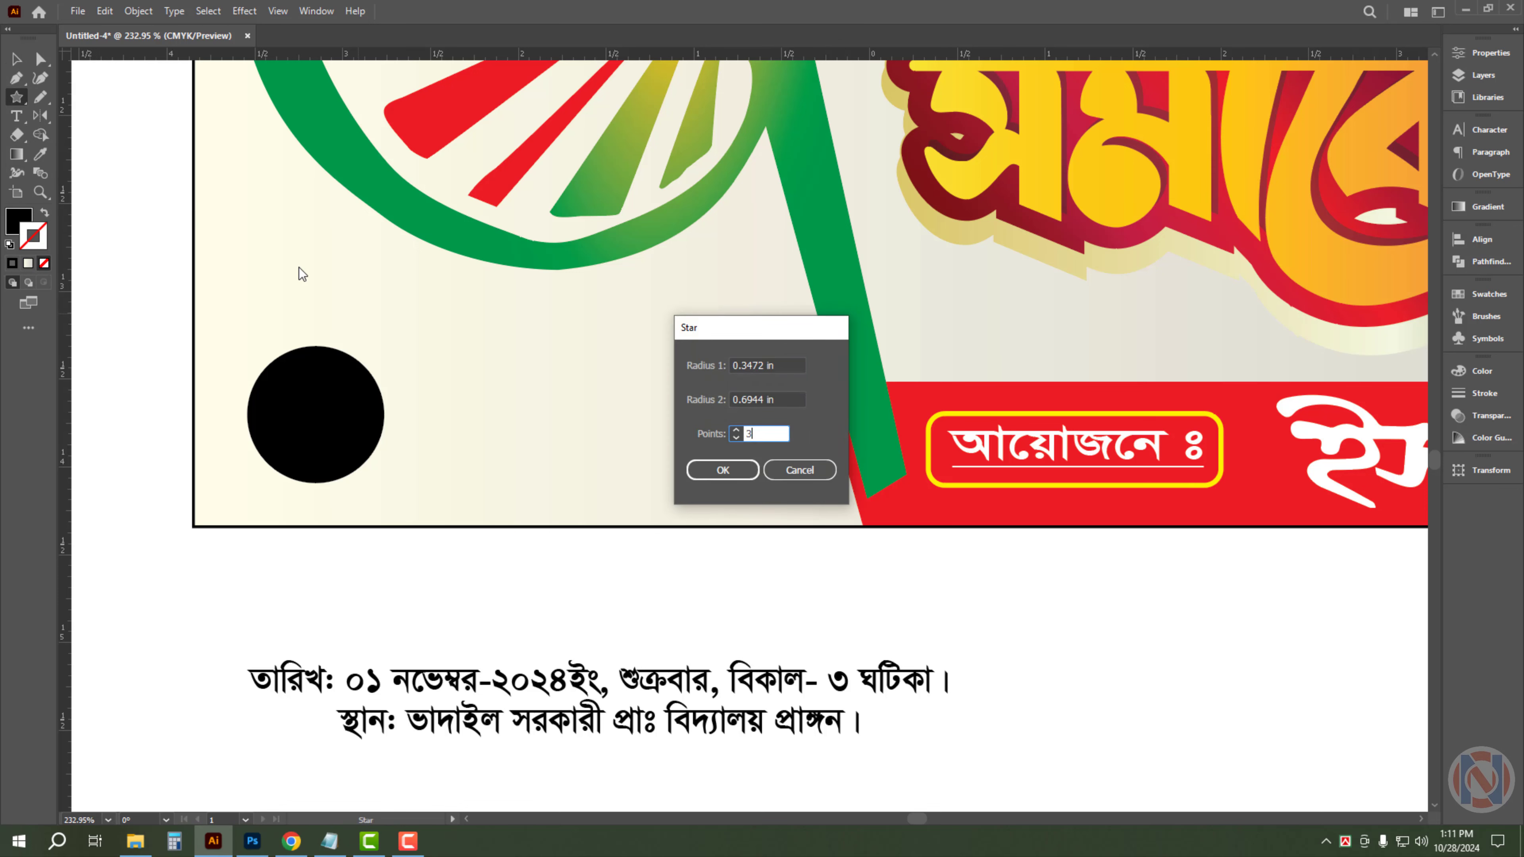
key("Return")
key("ctrl+z")
key("v")
key("ctrl+shift+z")
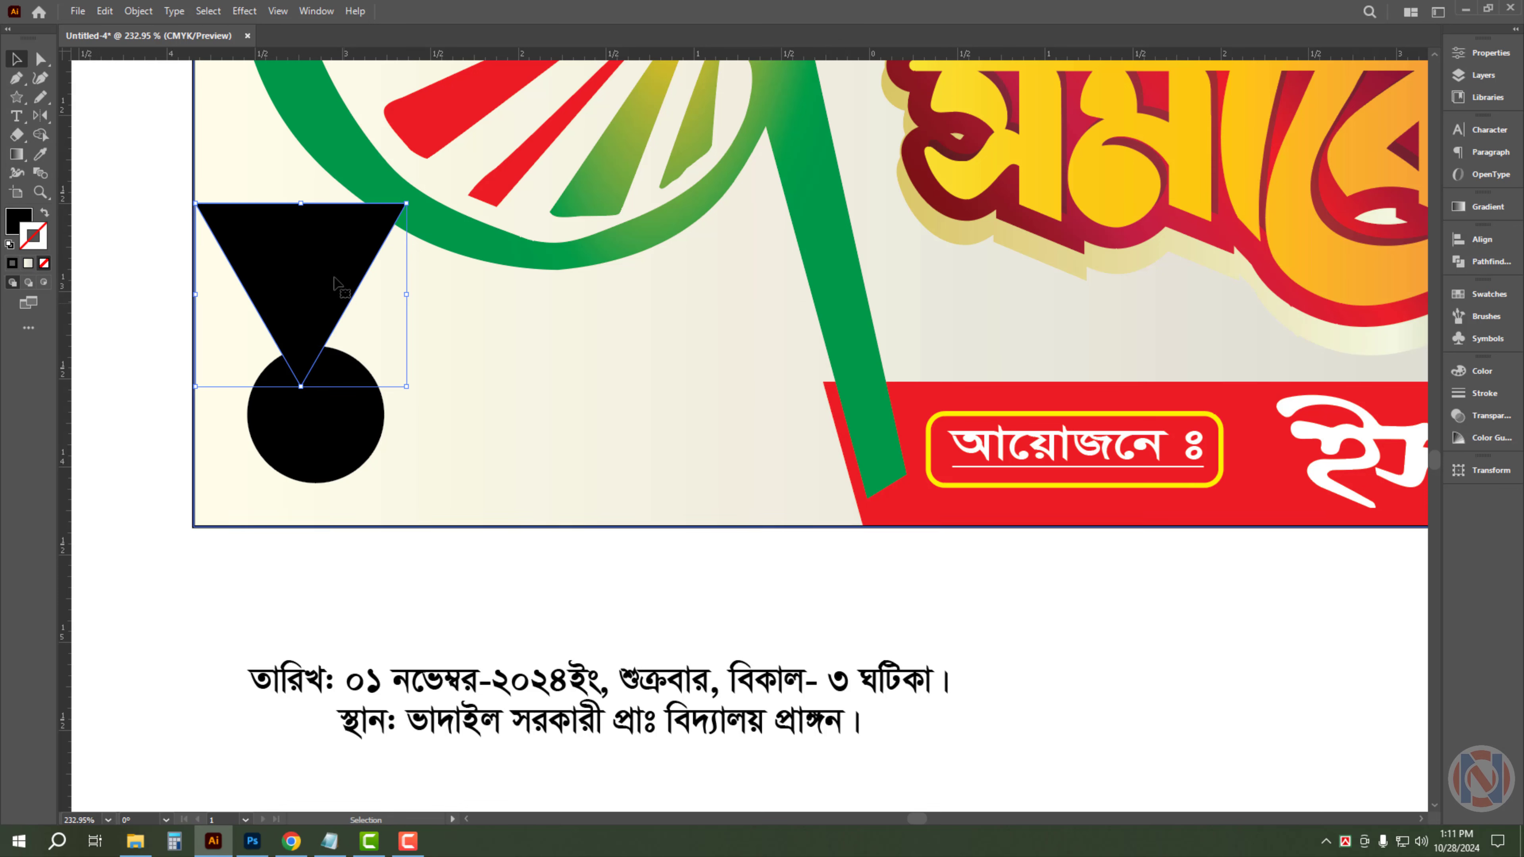
left_click_drag(334, 282, 350, 396)
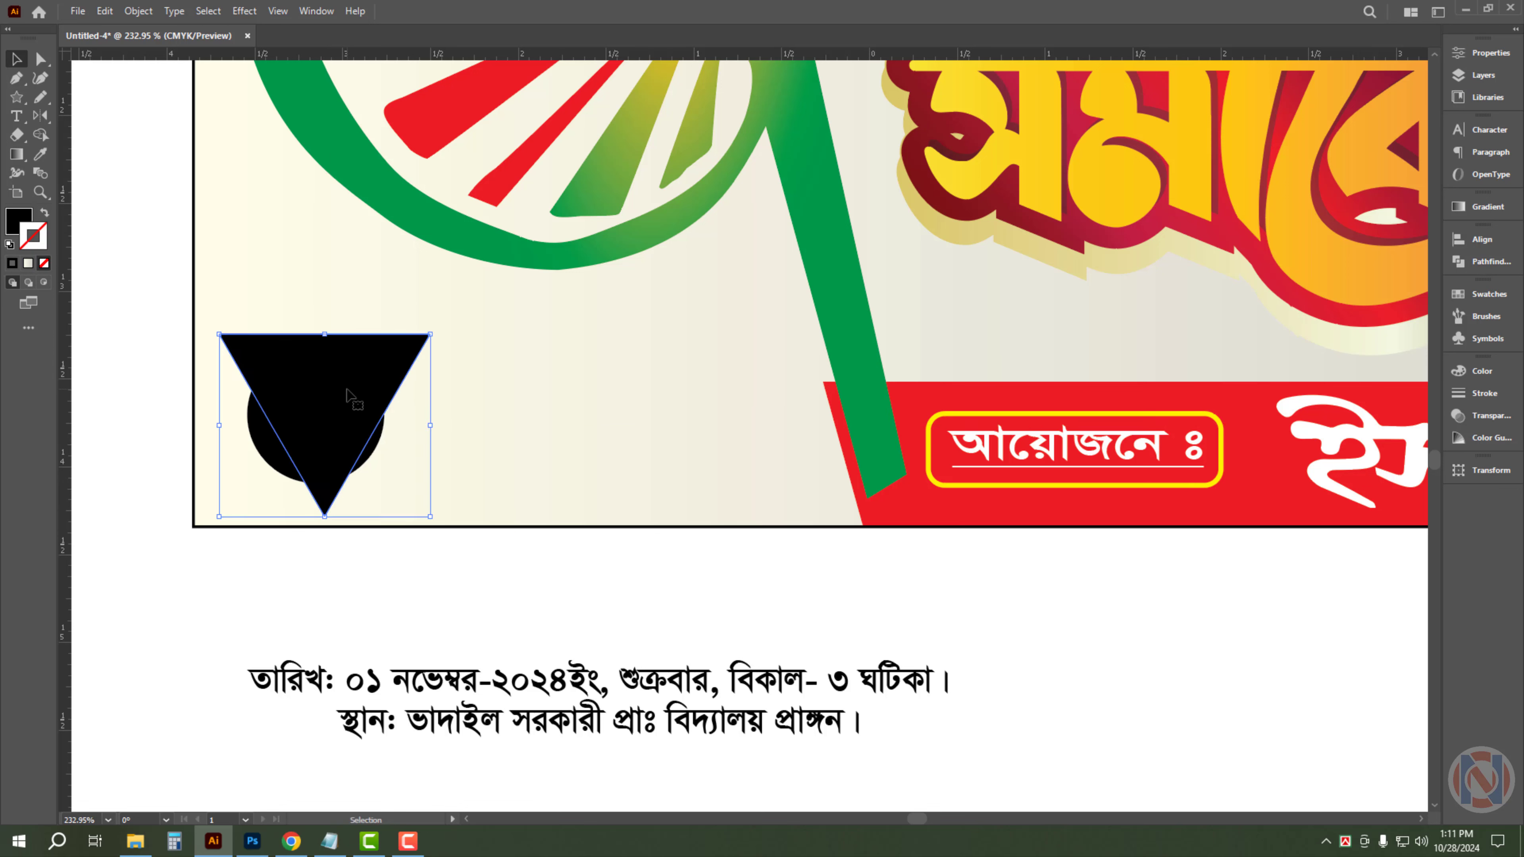
- Colour the triangle with the yellow-orange gradient of the সমাবেশ lettering and bring the black circle in front of it
key("u")
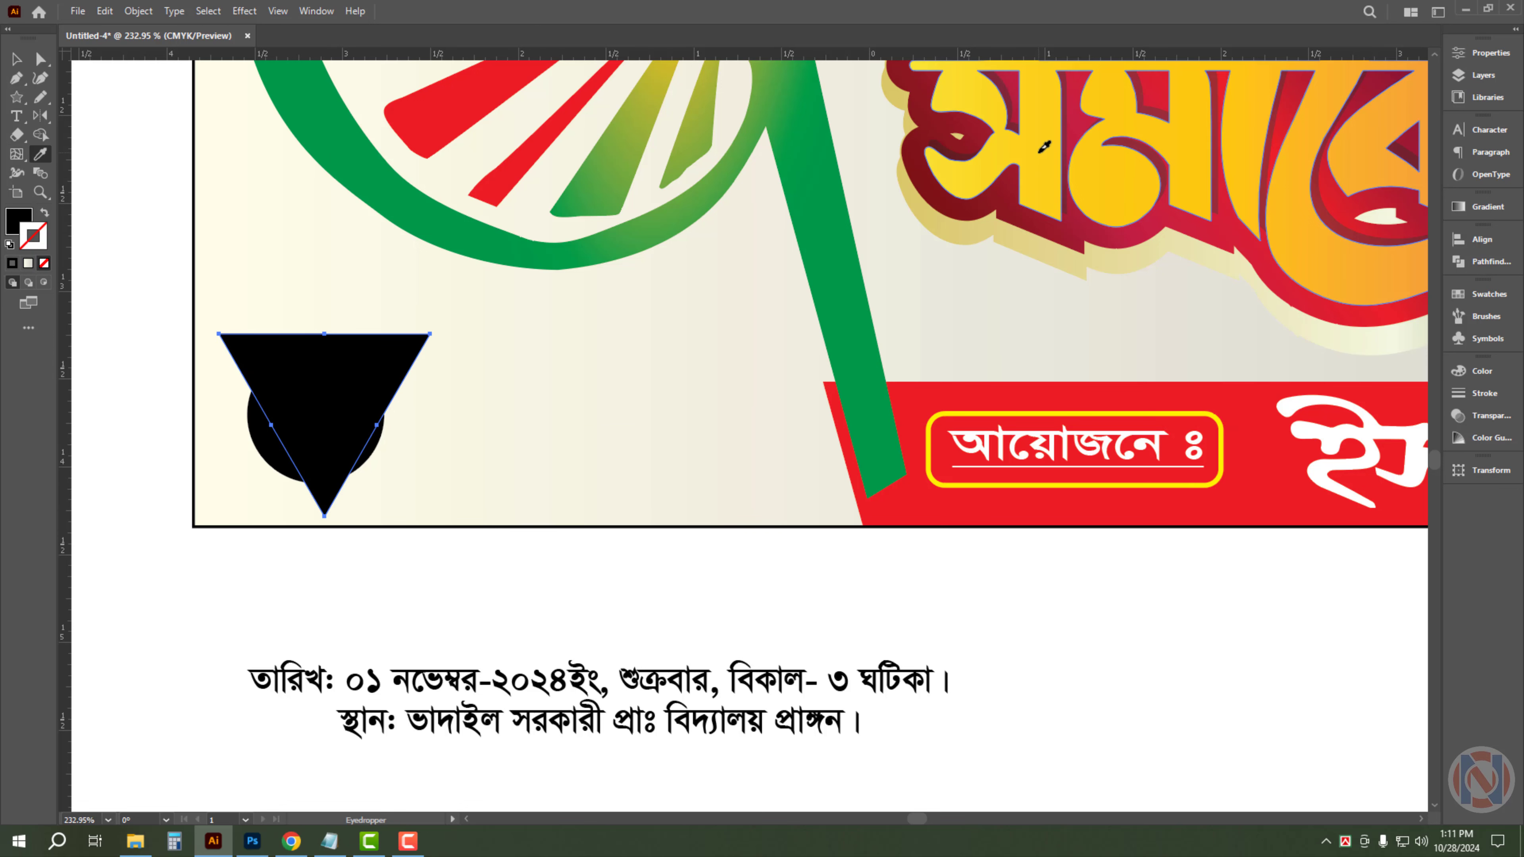
left_click(1044, 147)
key("v")
left_click(273, 462)
key("ctrl+shift+bracketright")
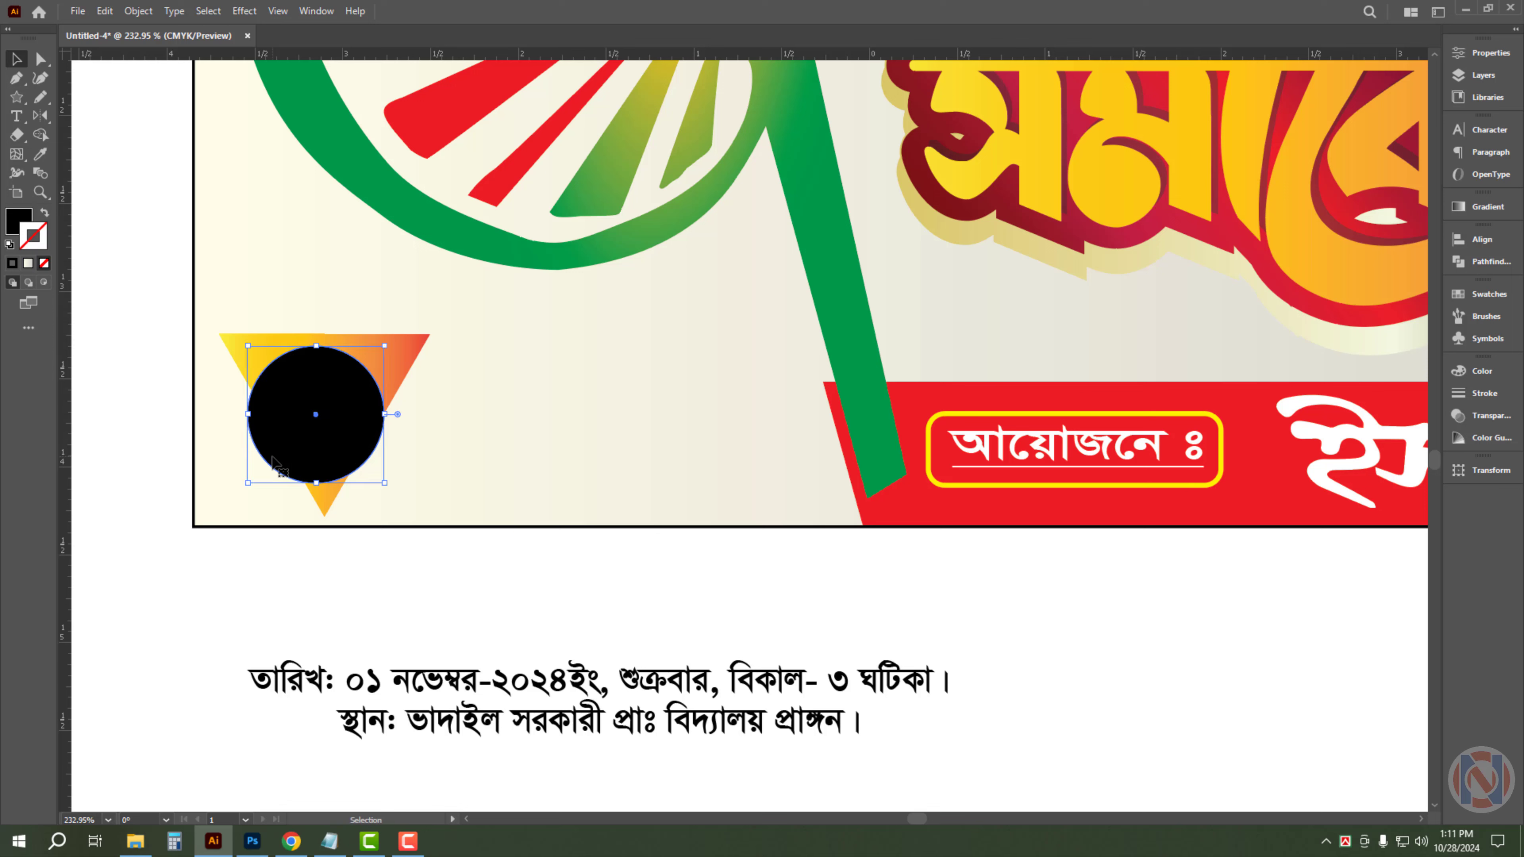
- Fill the triangle with a solid orange-yellow of C 0, M 30, Y 100, K 0
left_click(407, 345)
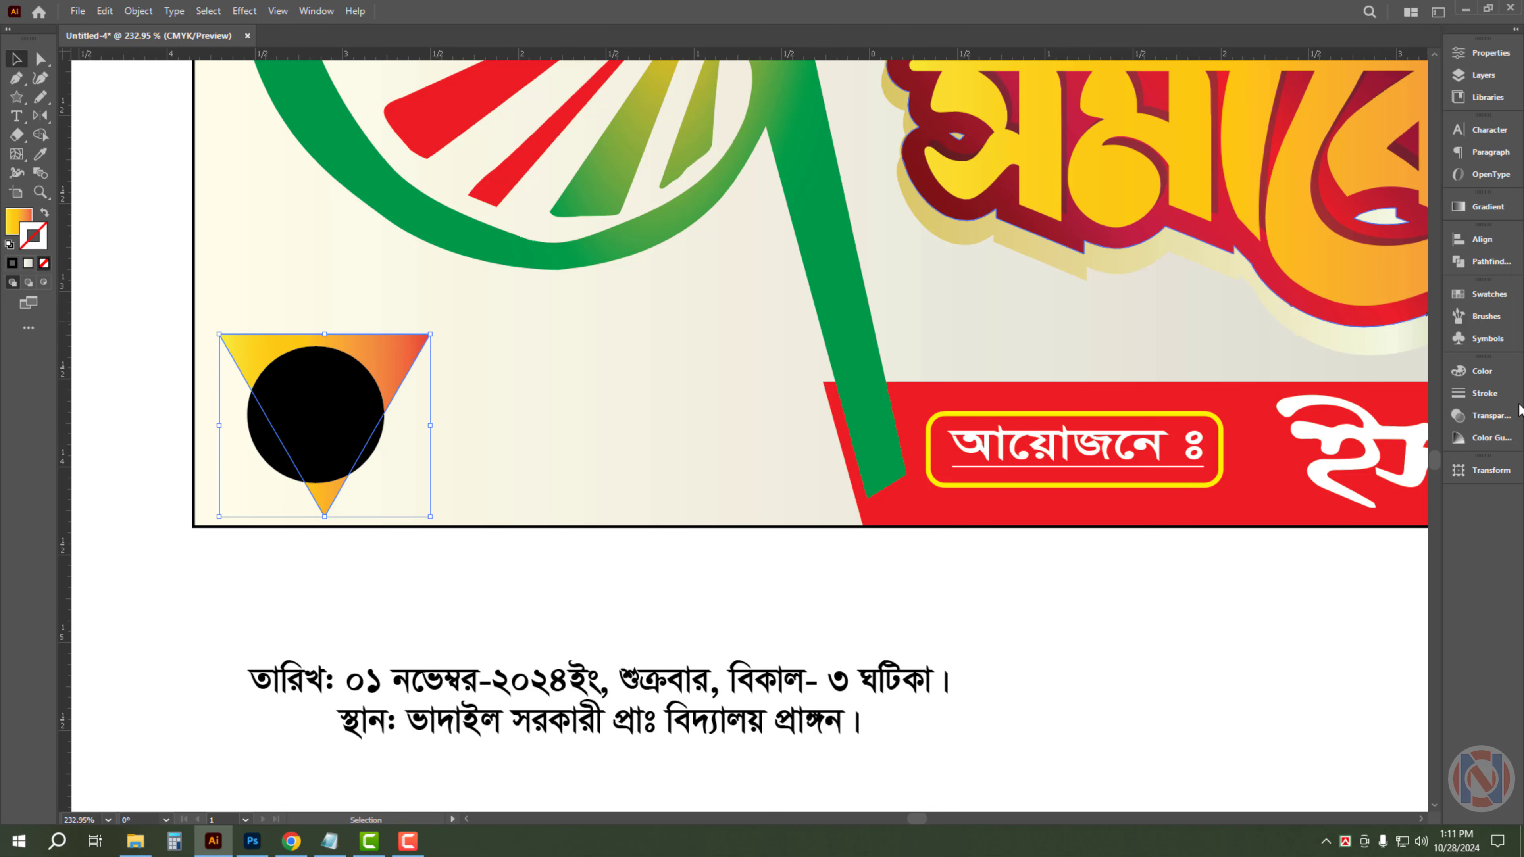
left_click(1266, 400)
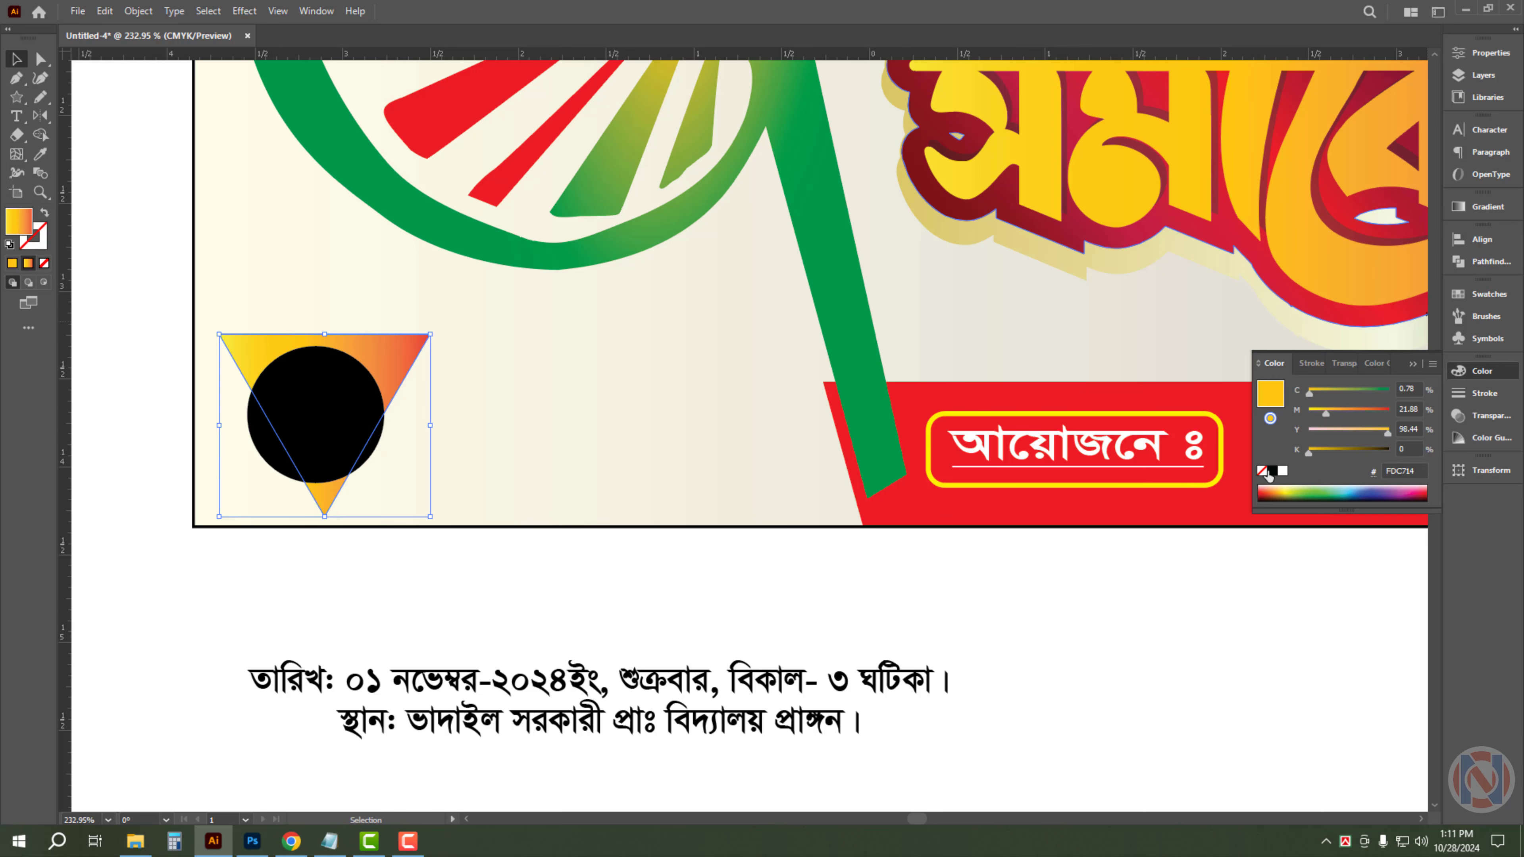
left_click(1263, 471)
left_click(1284, 471)
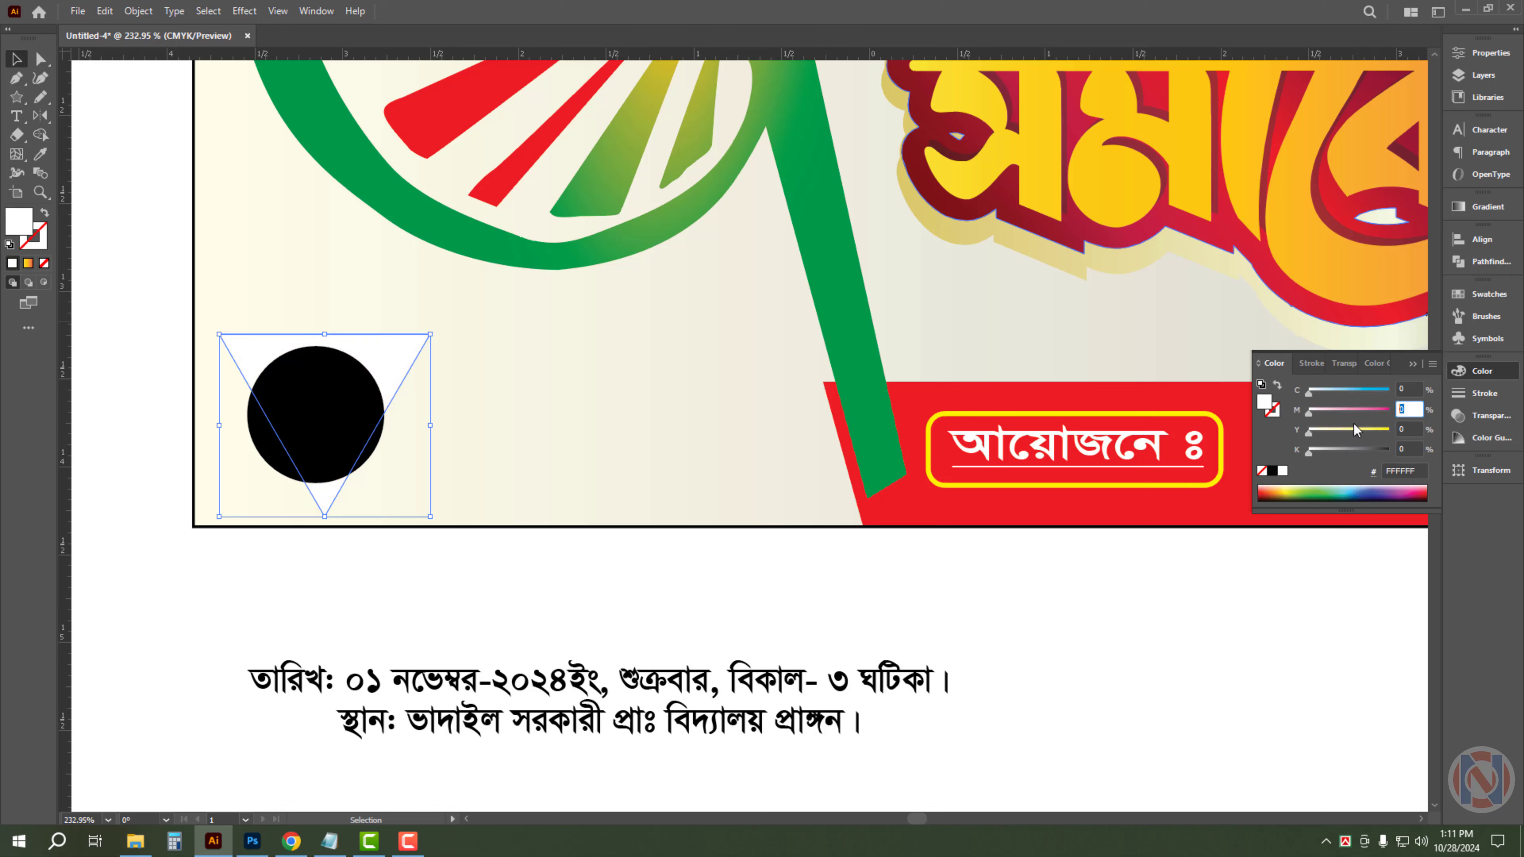
type("30")
key("Tab")
type("100")
key("Tab")
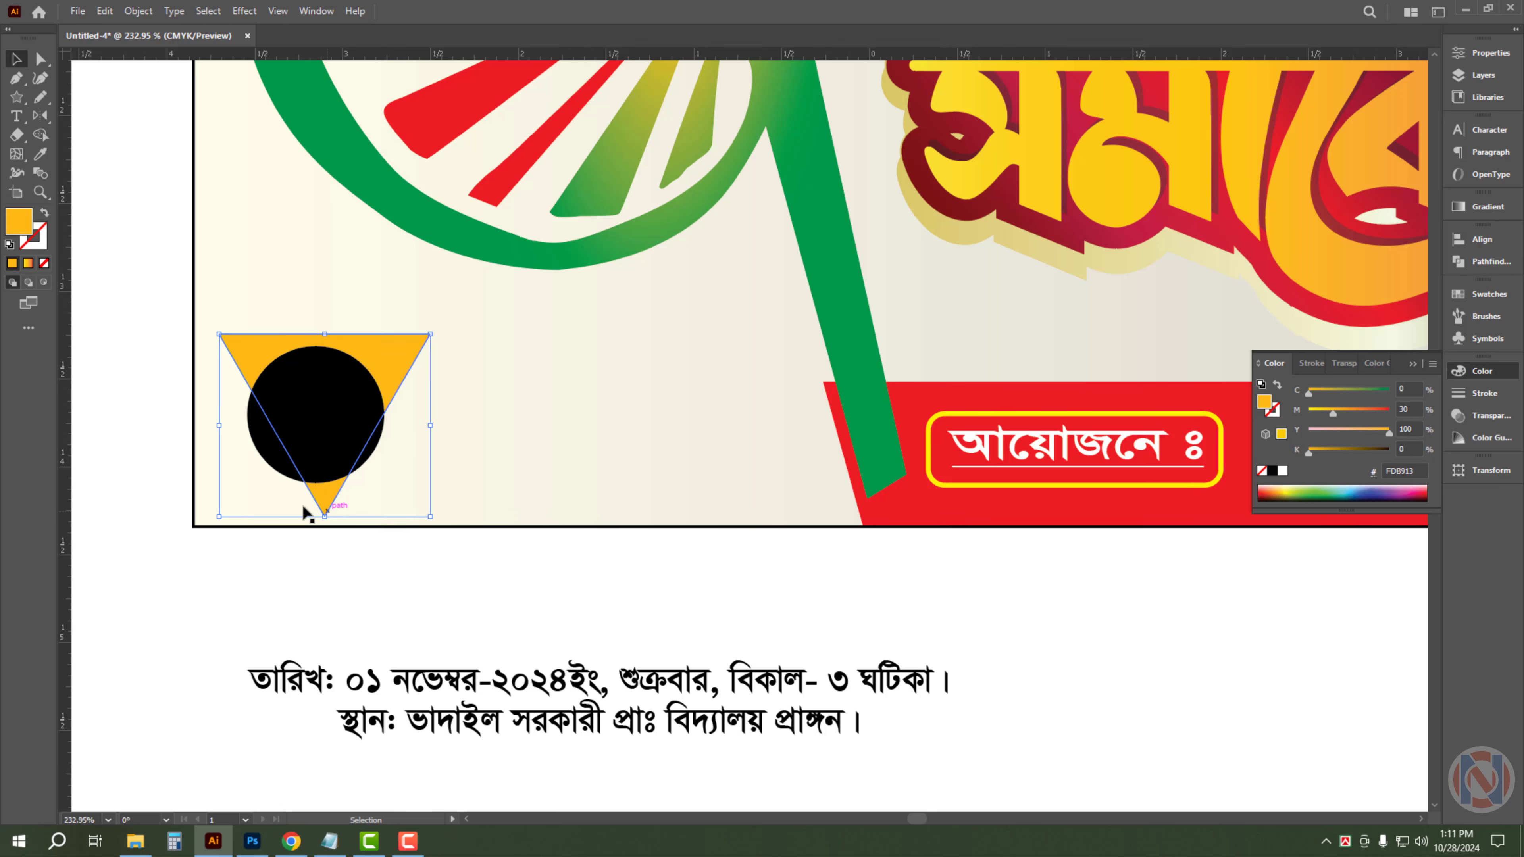